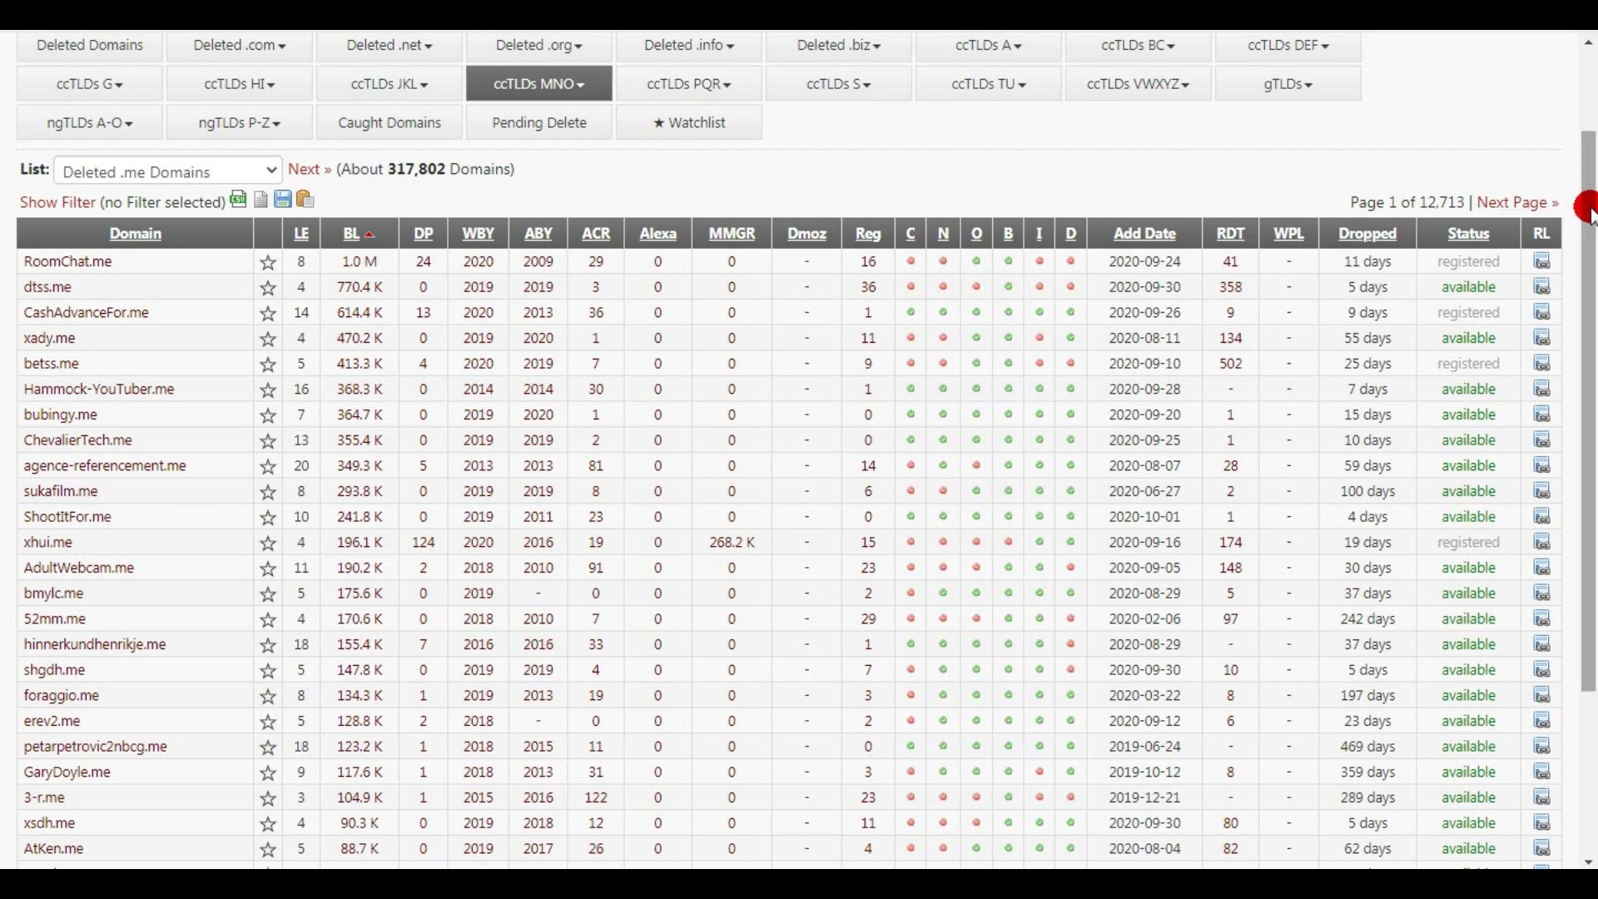
- Look through the deleted .me domains list and its metric columns
left_click_drag(1585, 208, 1590, 136)
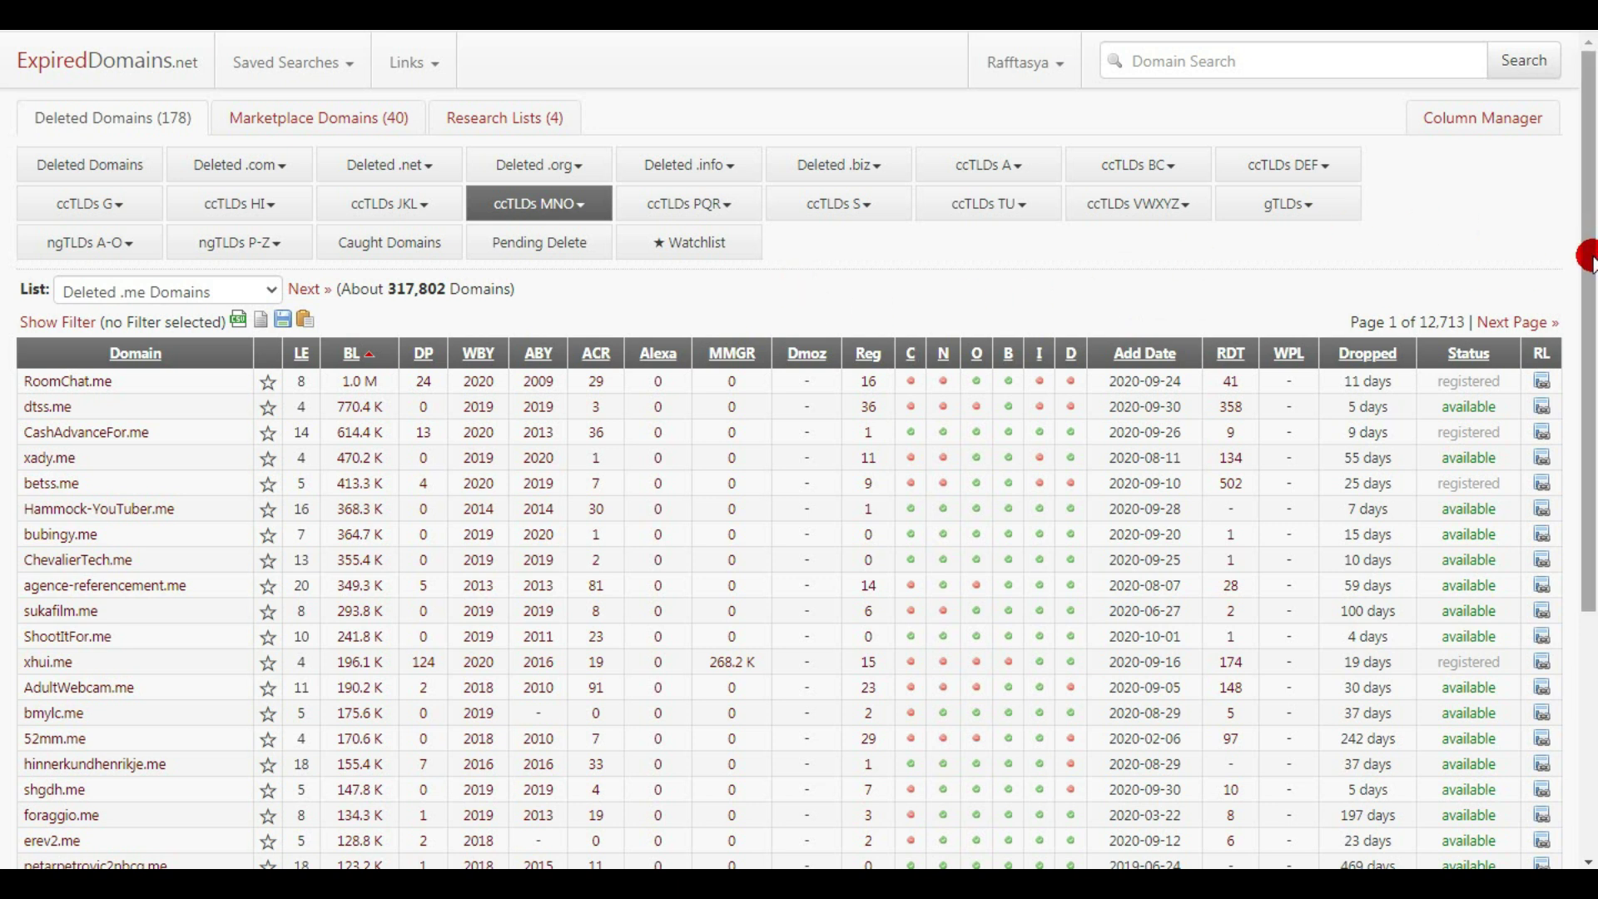
left_click_drag(1587, 258, 1587, 398)
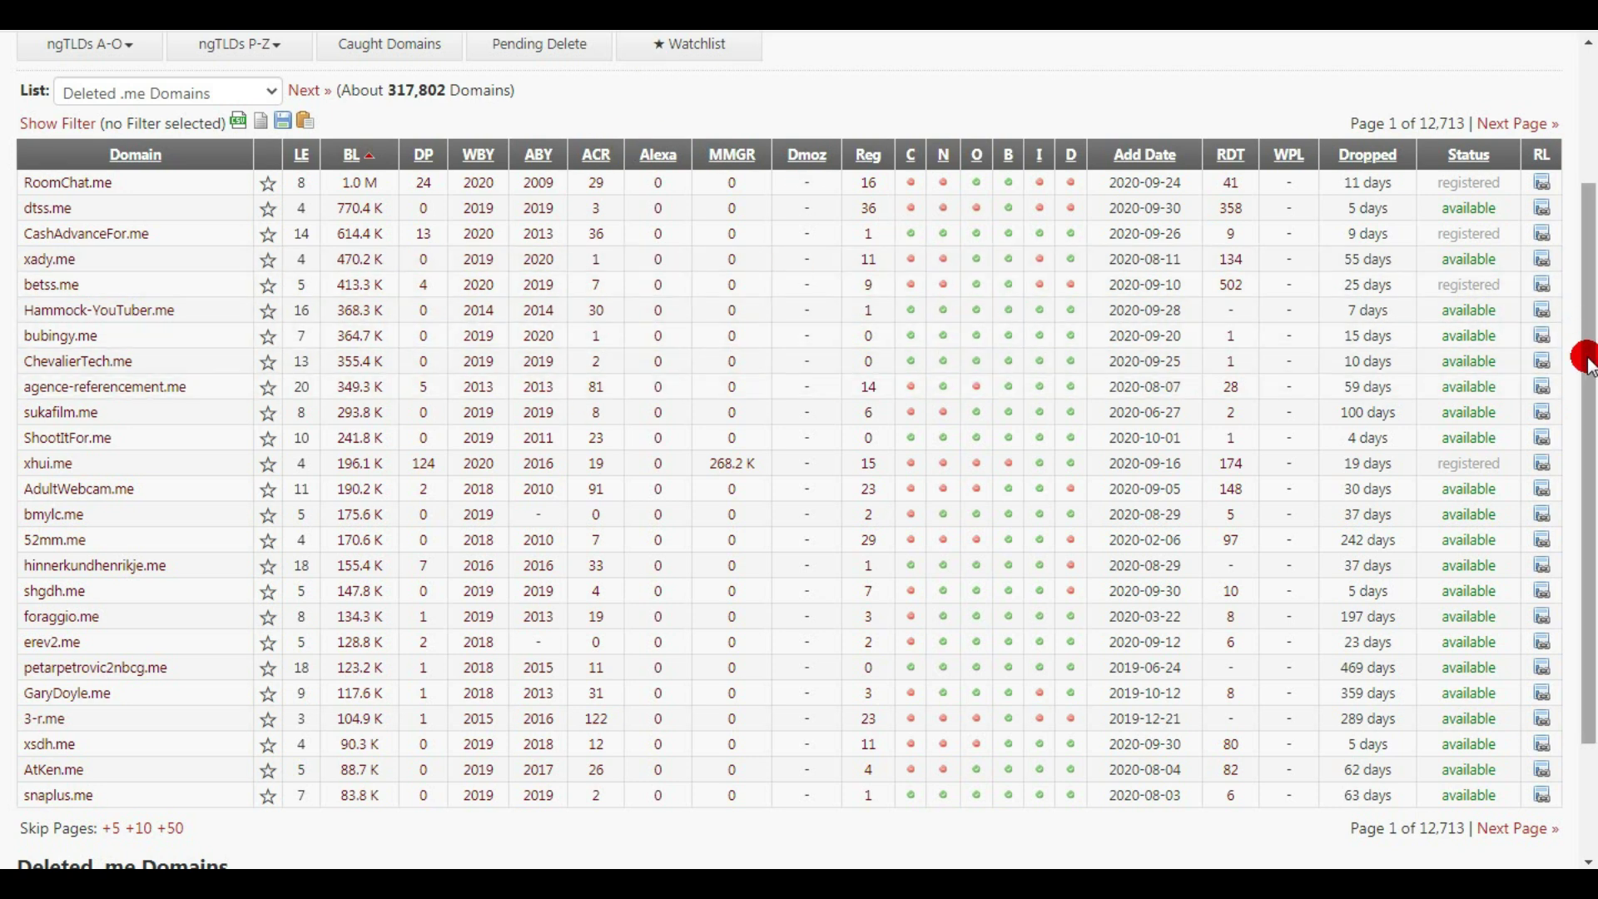
left_click_drag(1585, 350, 1587, 221)
scroll(1590, 204, "down", 2)
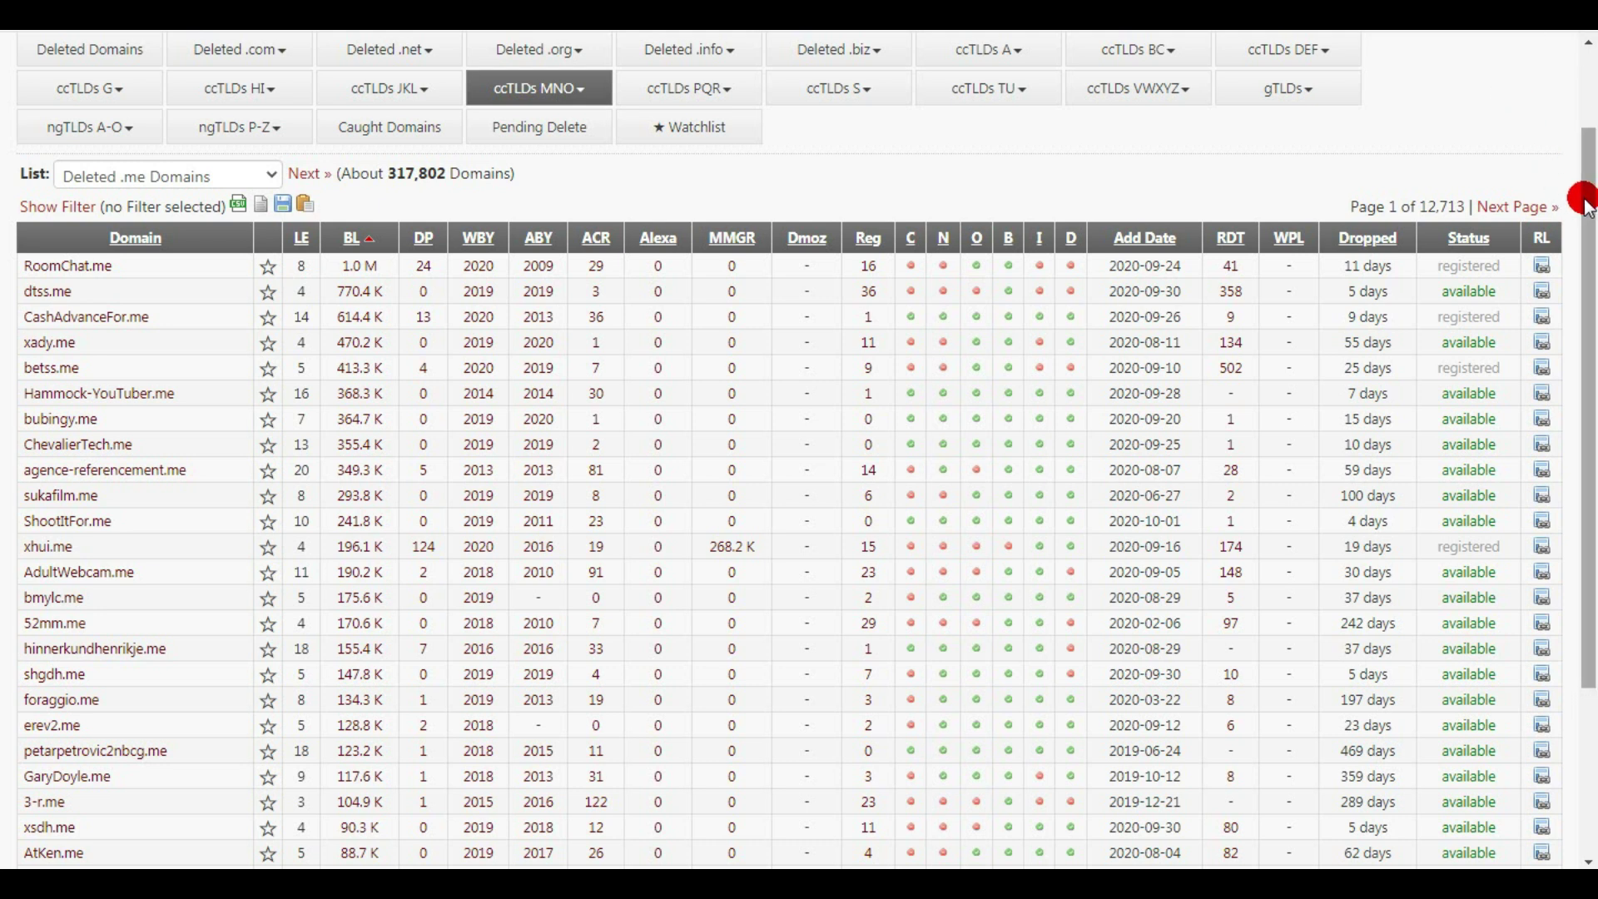
scroll(1585, 204, "up", 2)
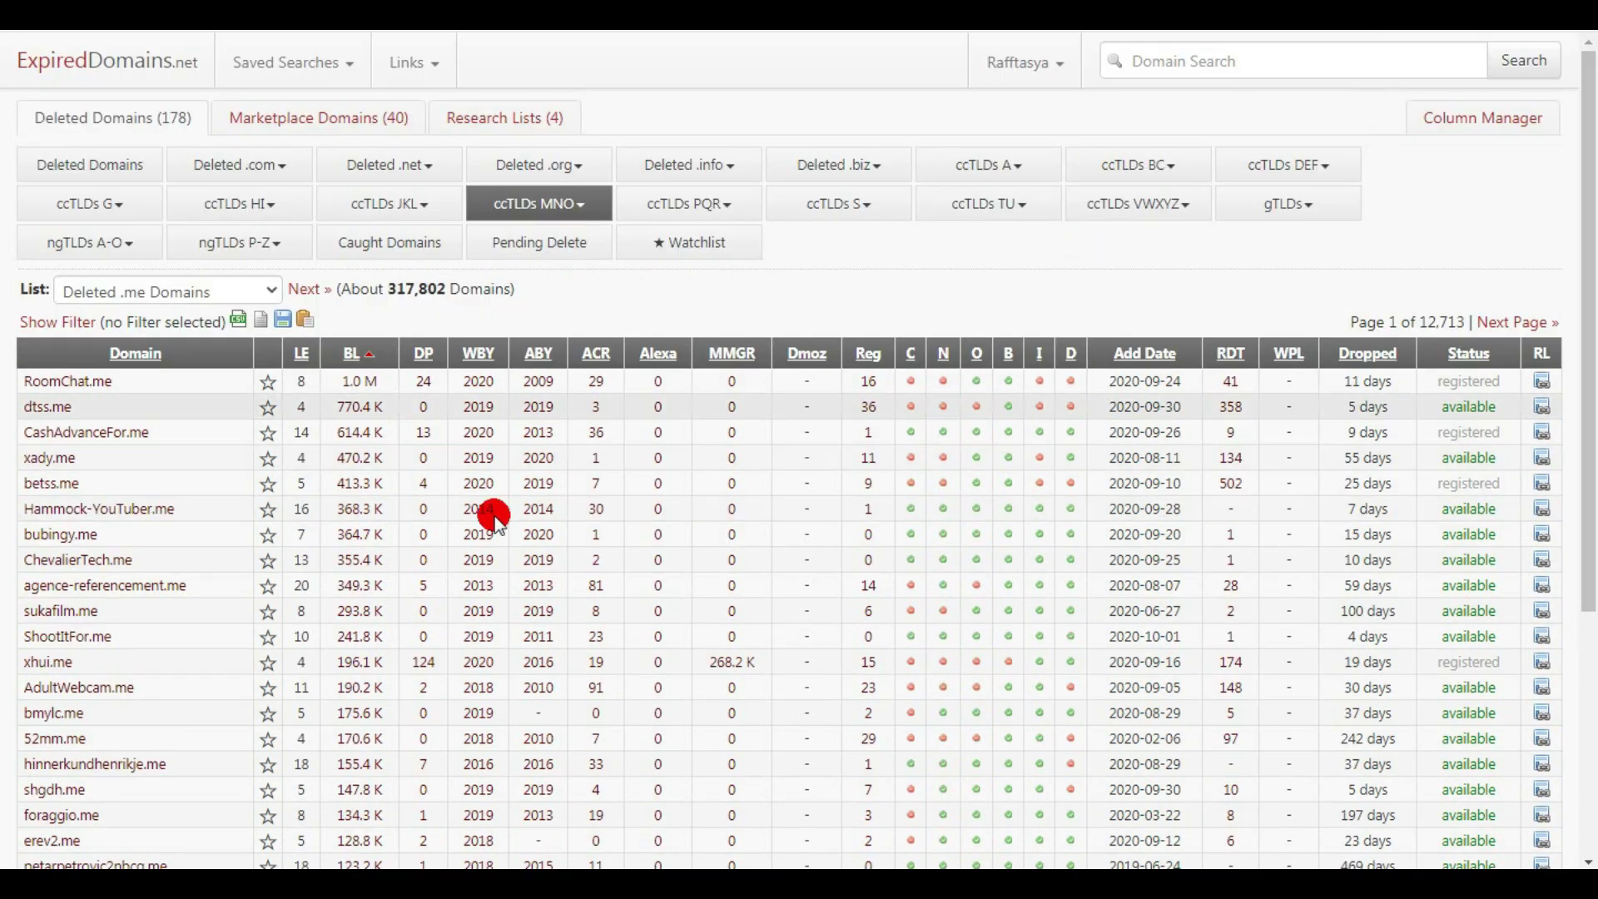
left_click_drag(1589, 213, 1589, 326)
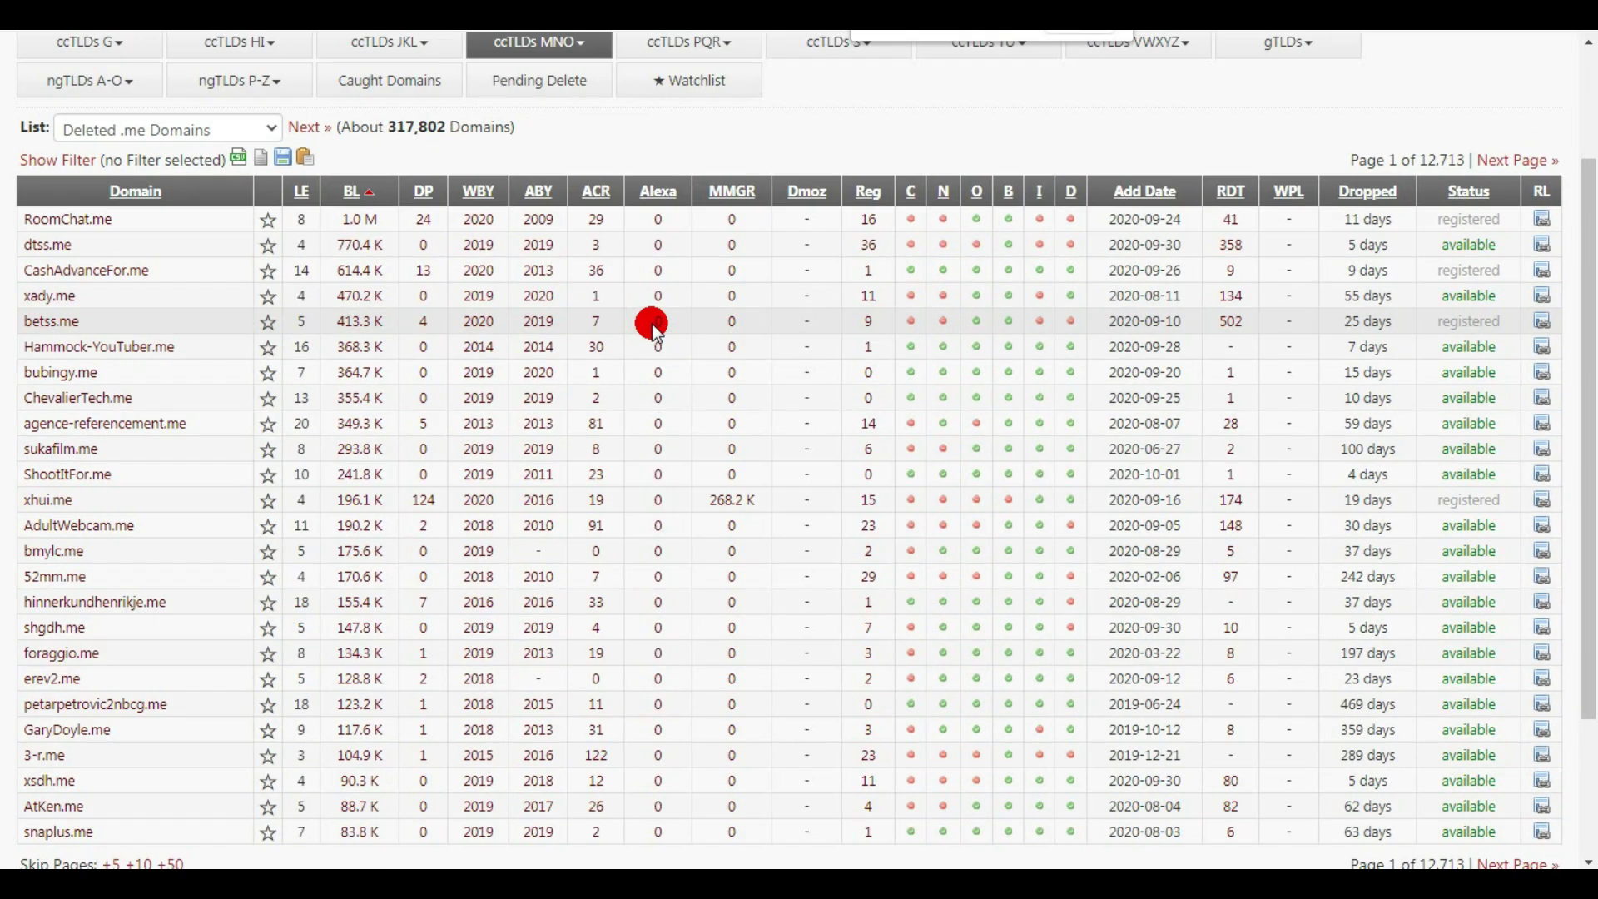
key("ctrl+plus")
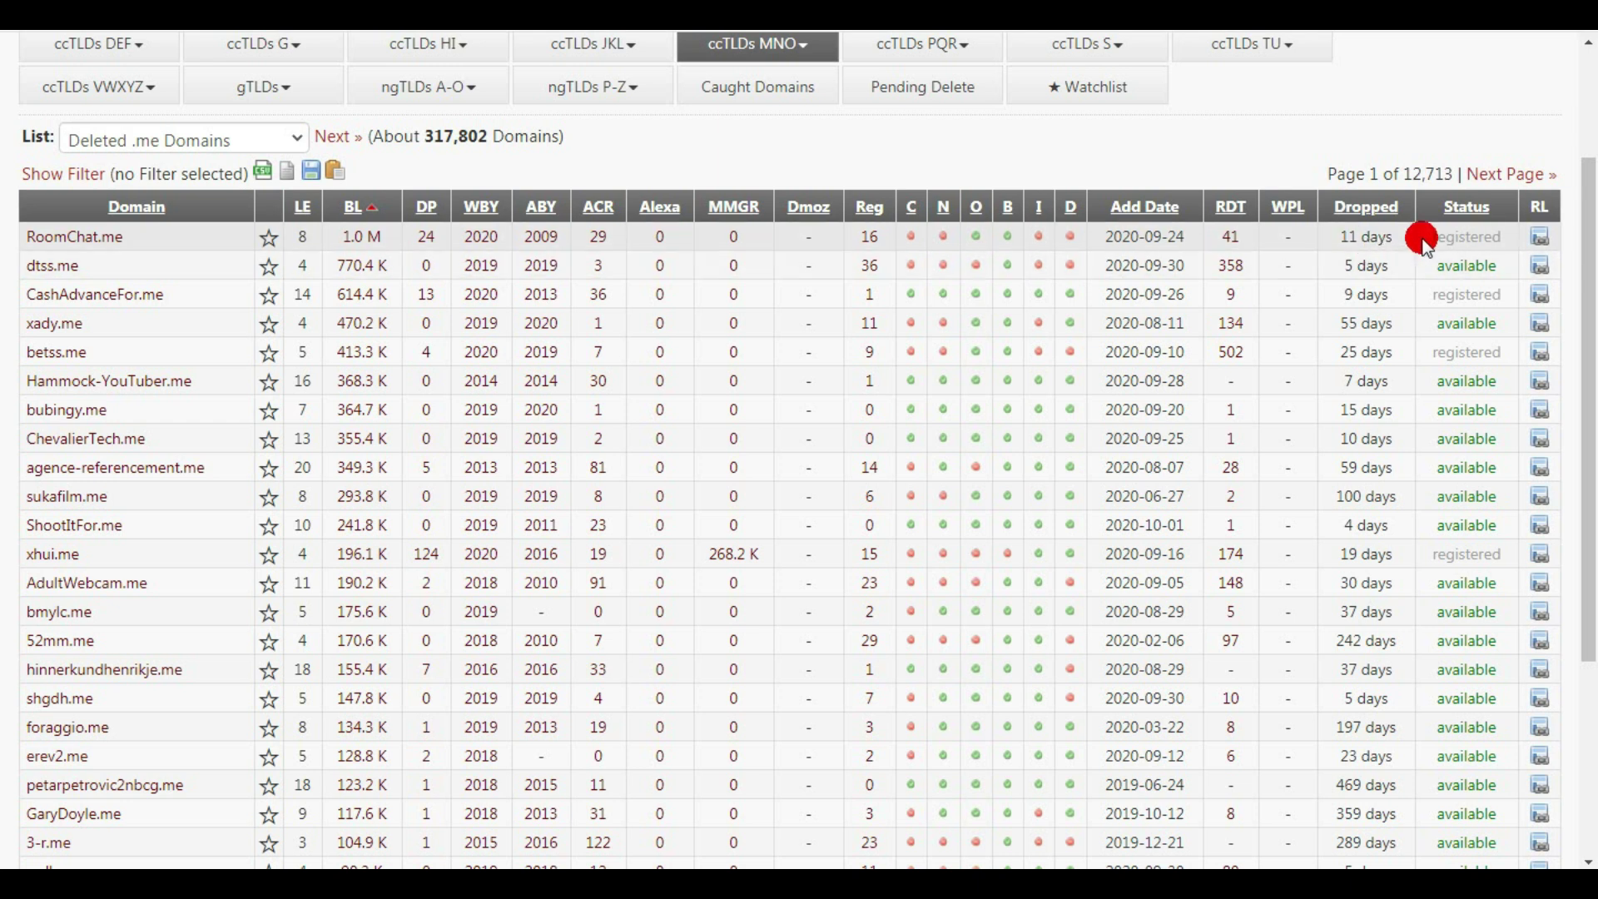
- Filter the deleted .me domains to available ones new in the last 24 hours, with no numbers and no adult names
left_click(83, 175)
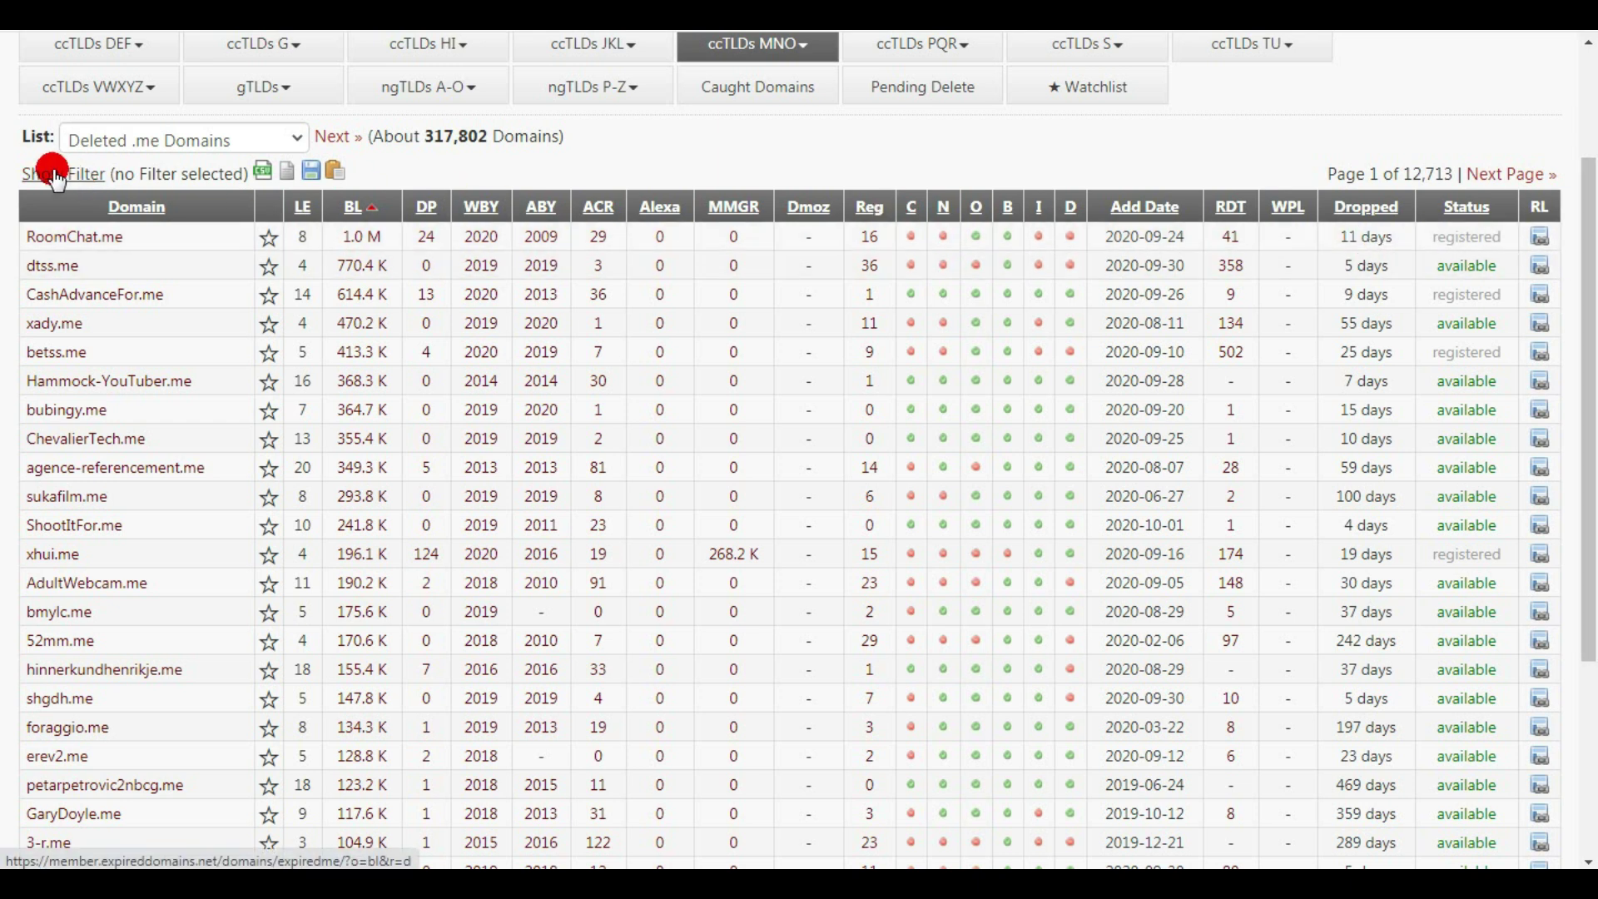
left_click_drag(1588, 510, 1589, 141)
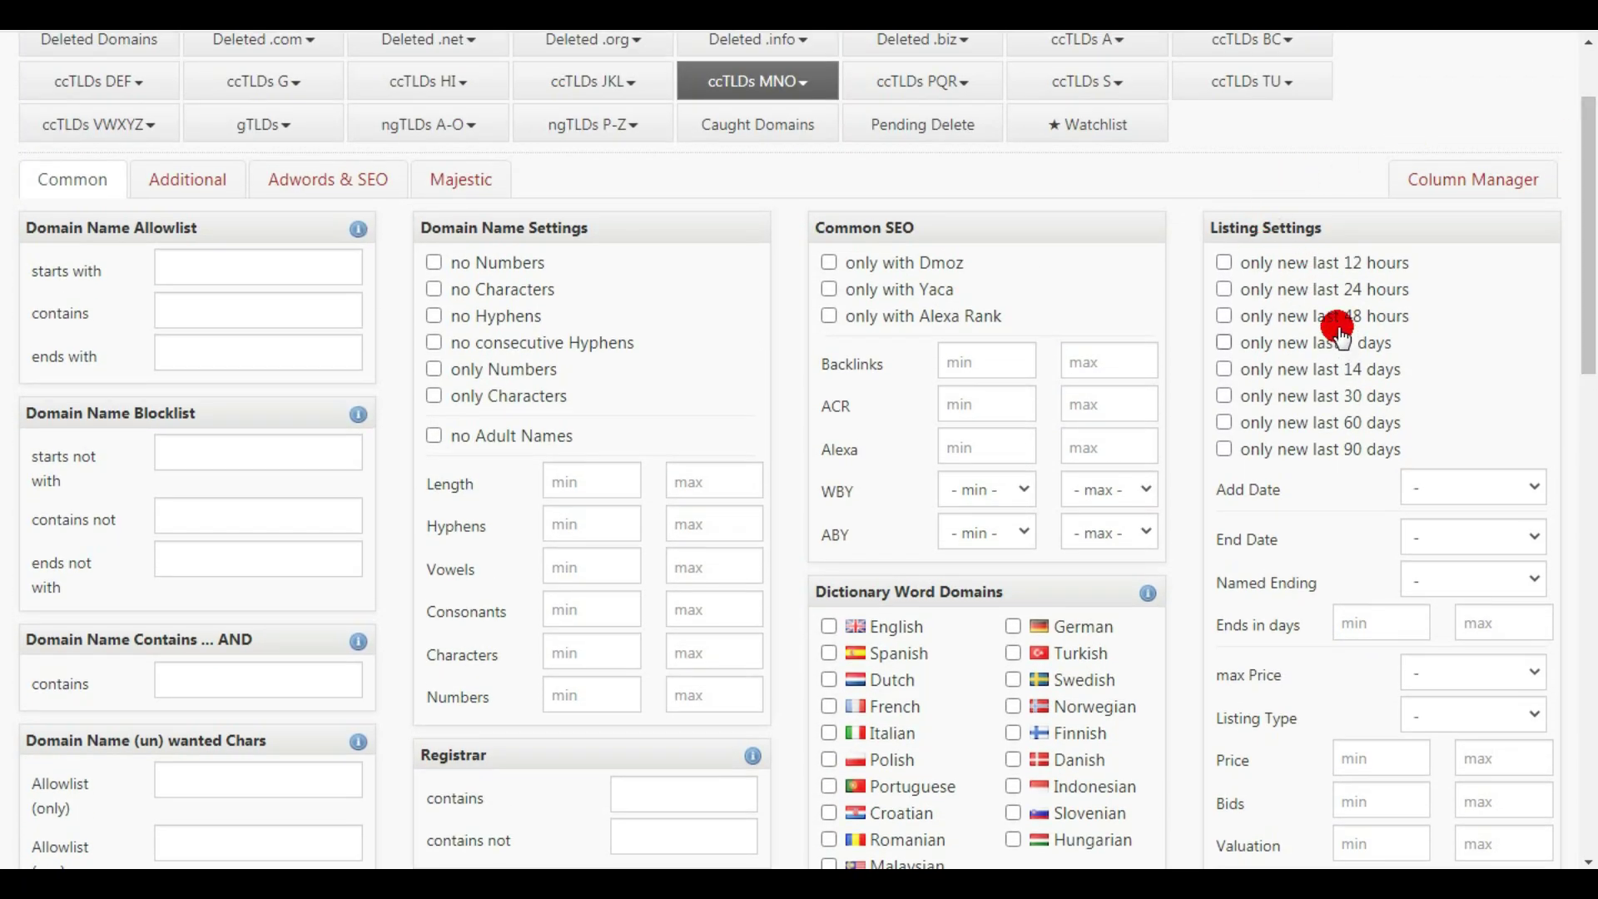
left_click(1224, 290)
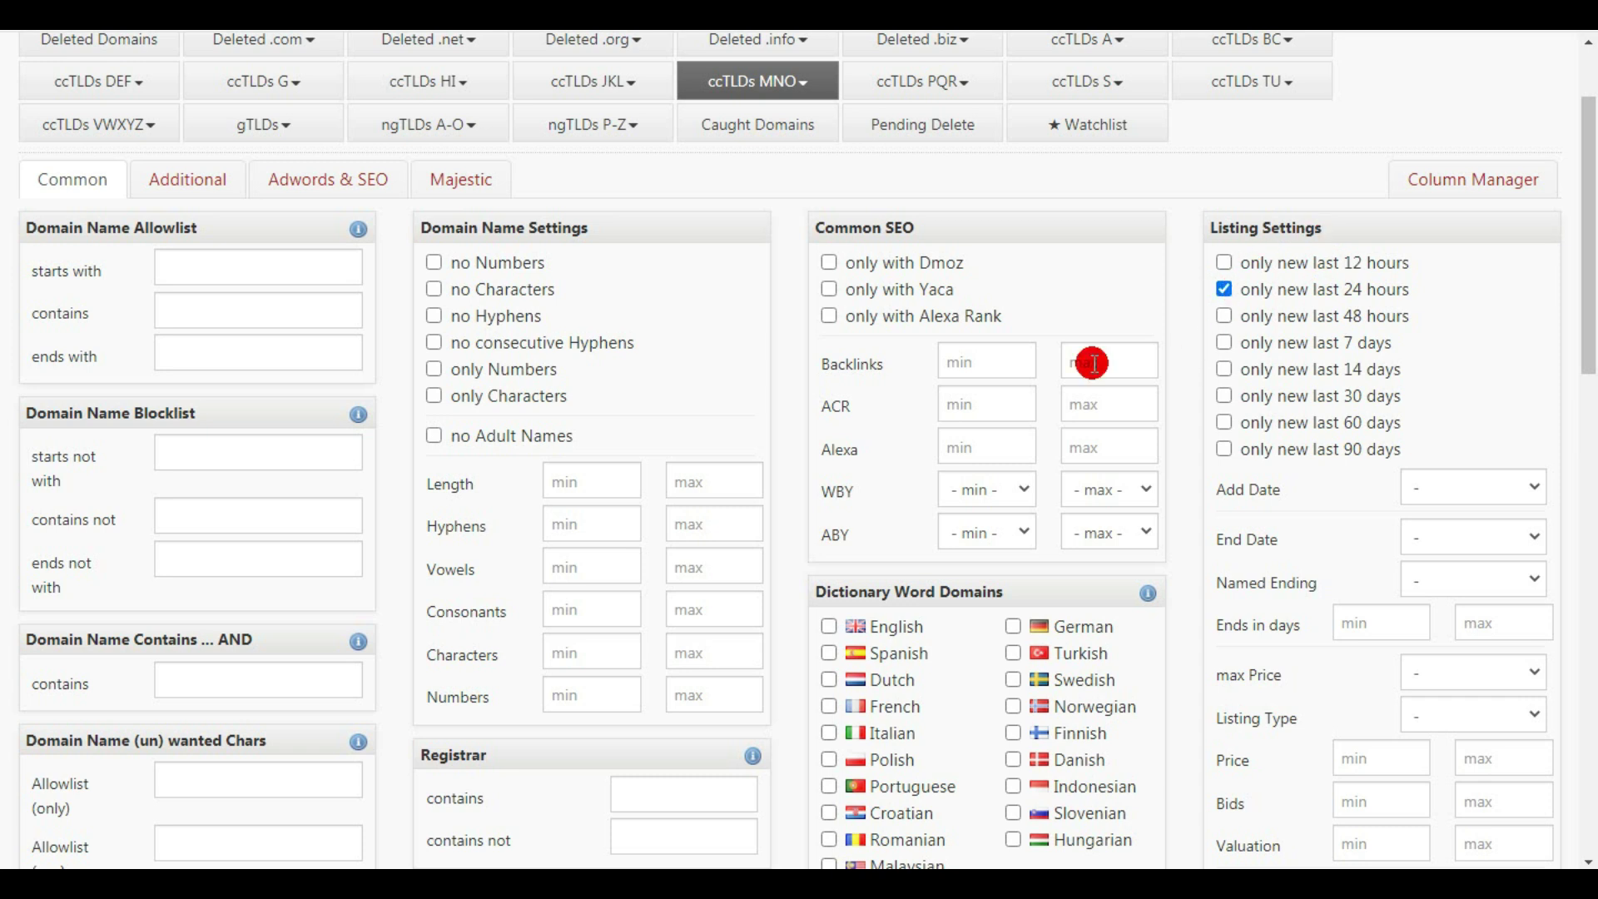
left_click(434, 435)
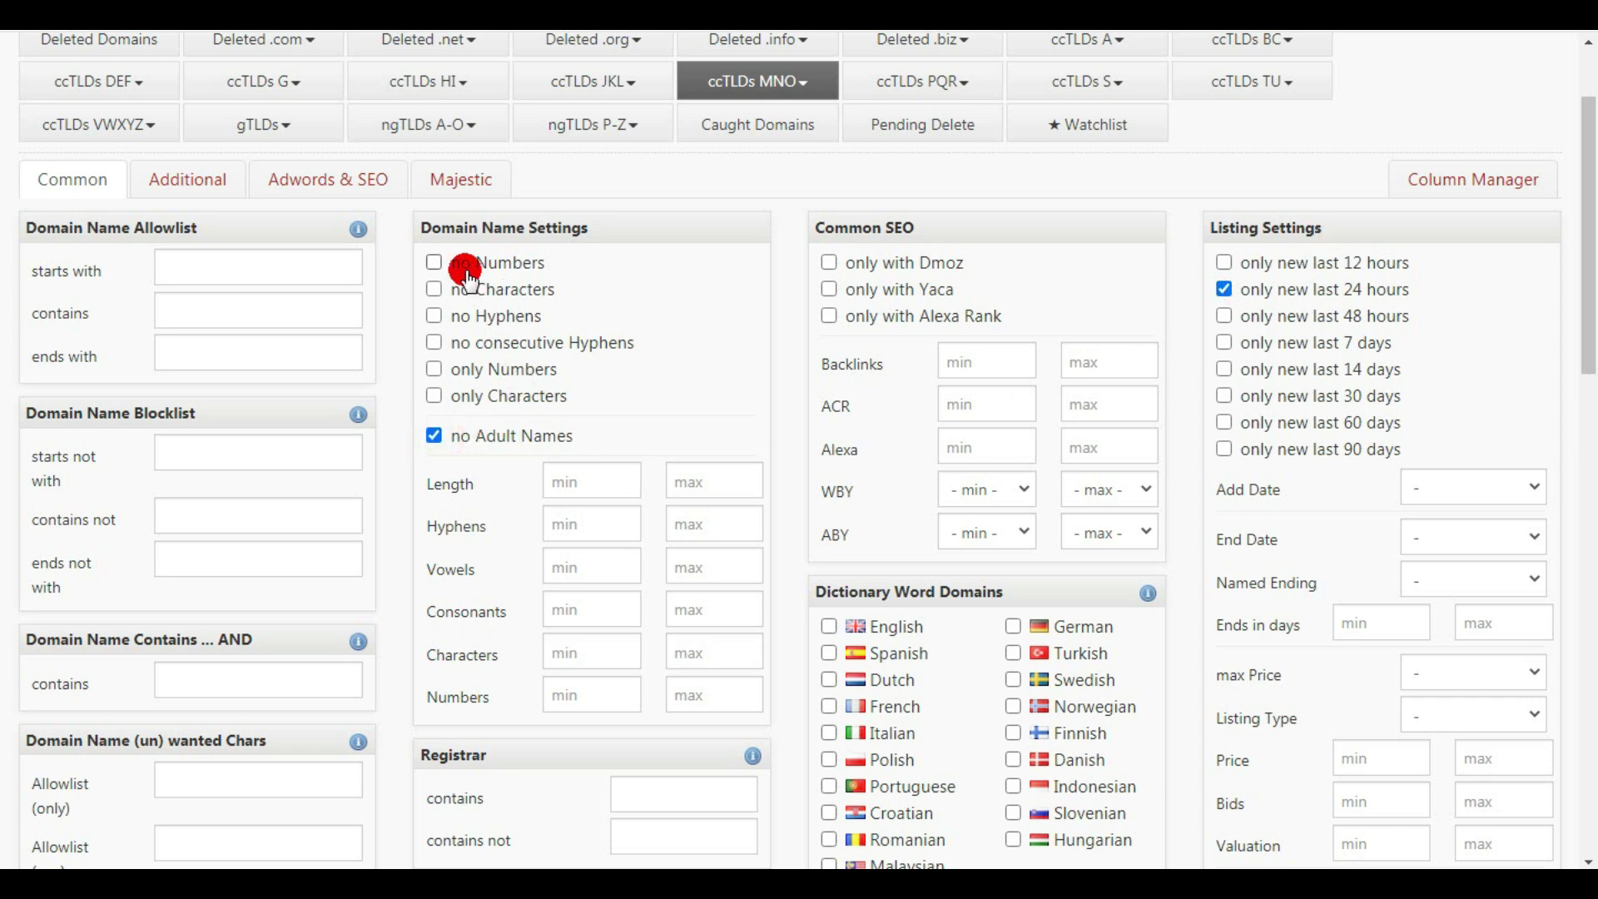
left_click(434, 263)
left_click_drag(1586, 310, 1586, 489)
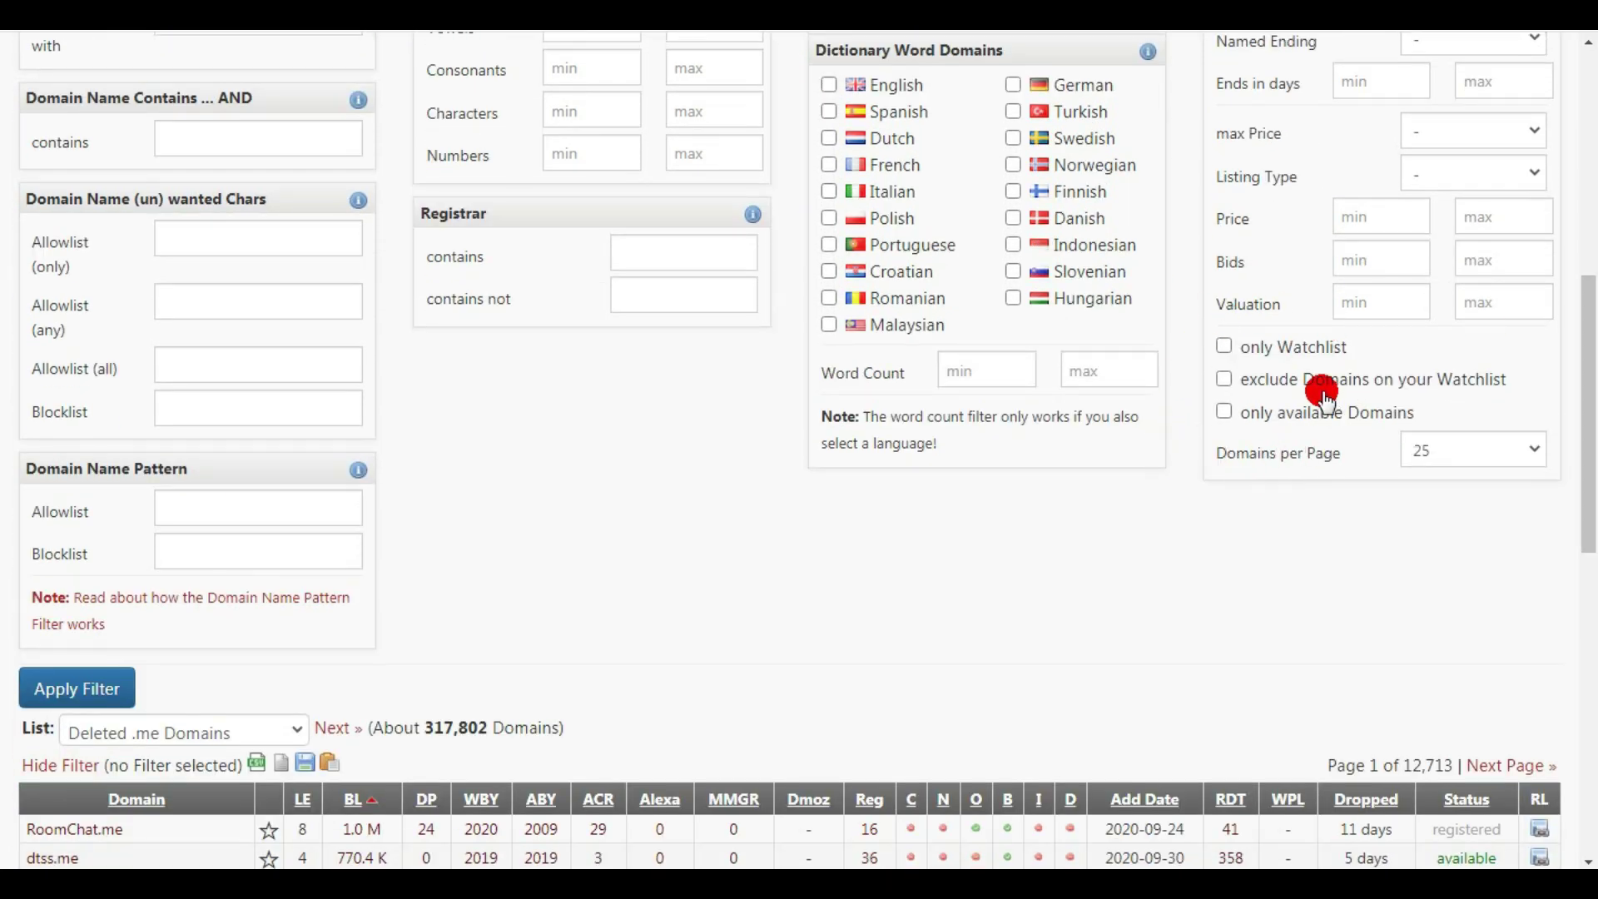
left_click(1224, 412)
left_click_drag(1587, 396, 1494, 525)
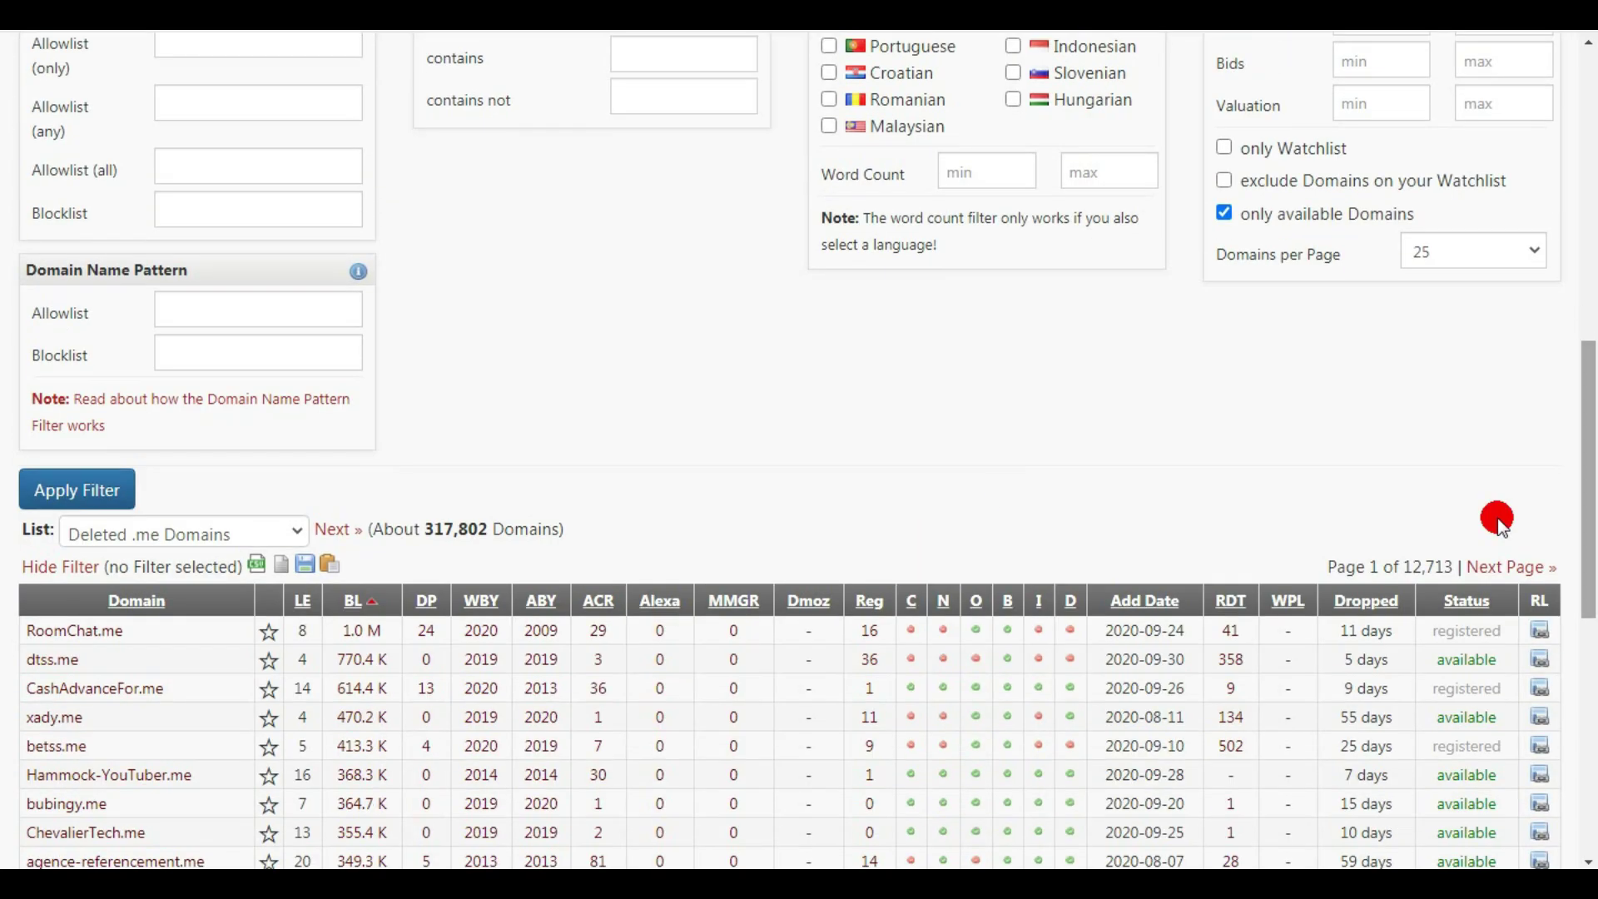
left_click(89, 497)
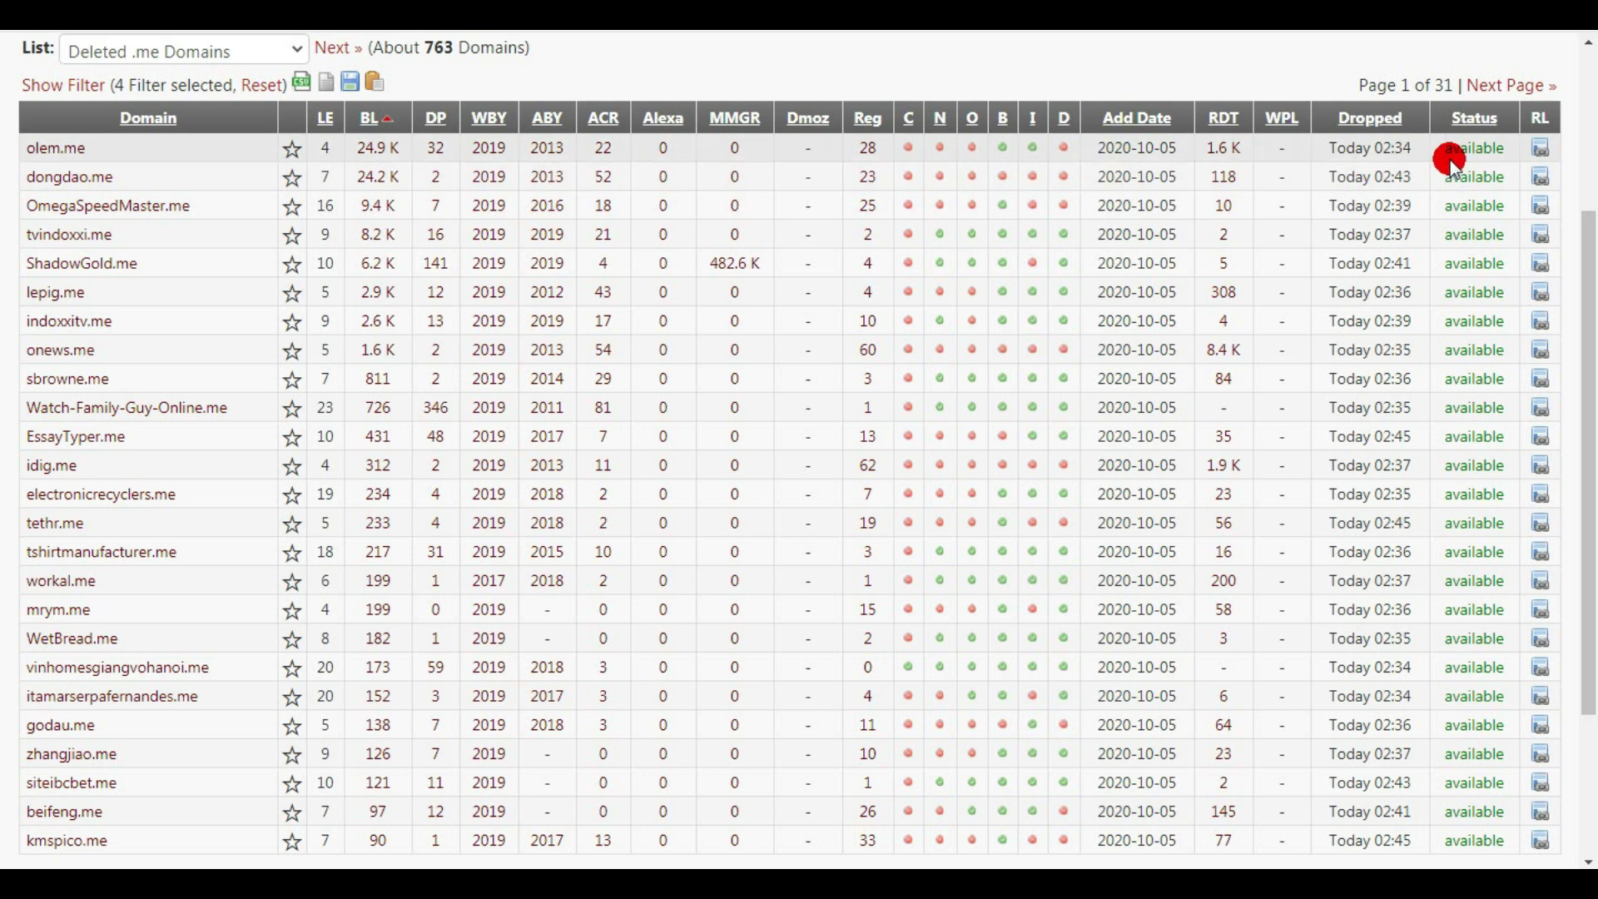
- Check which pages of olem.me Google has indexed with a site search and open the 1702.olem.me result
left_click(1540, 148)
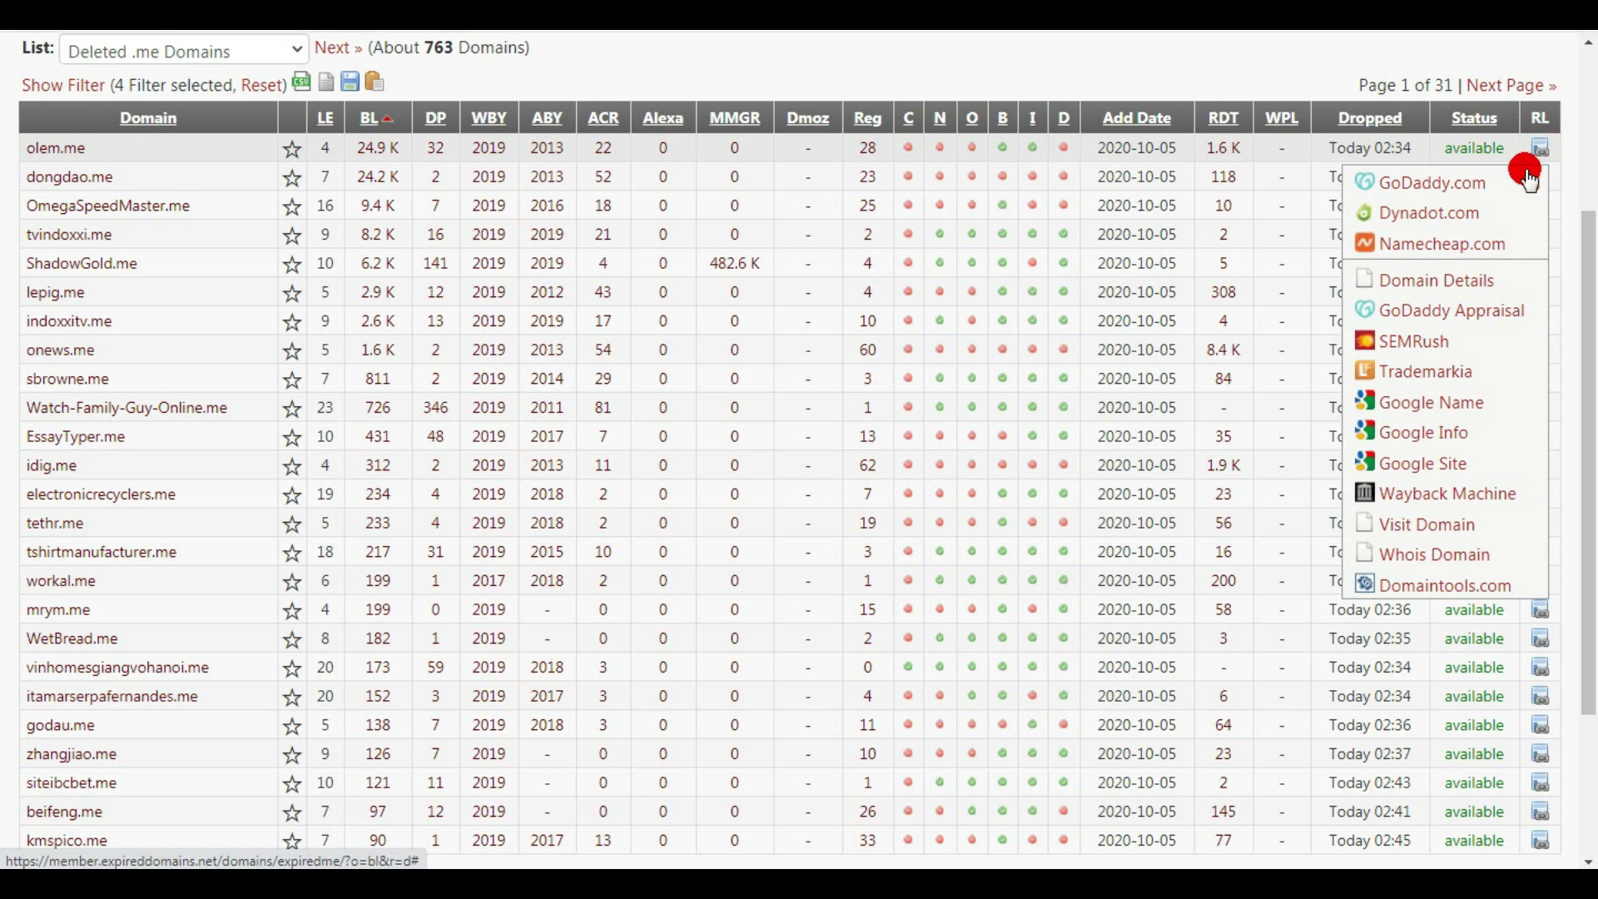
left_click(1429, 464)
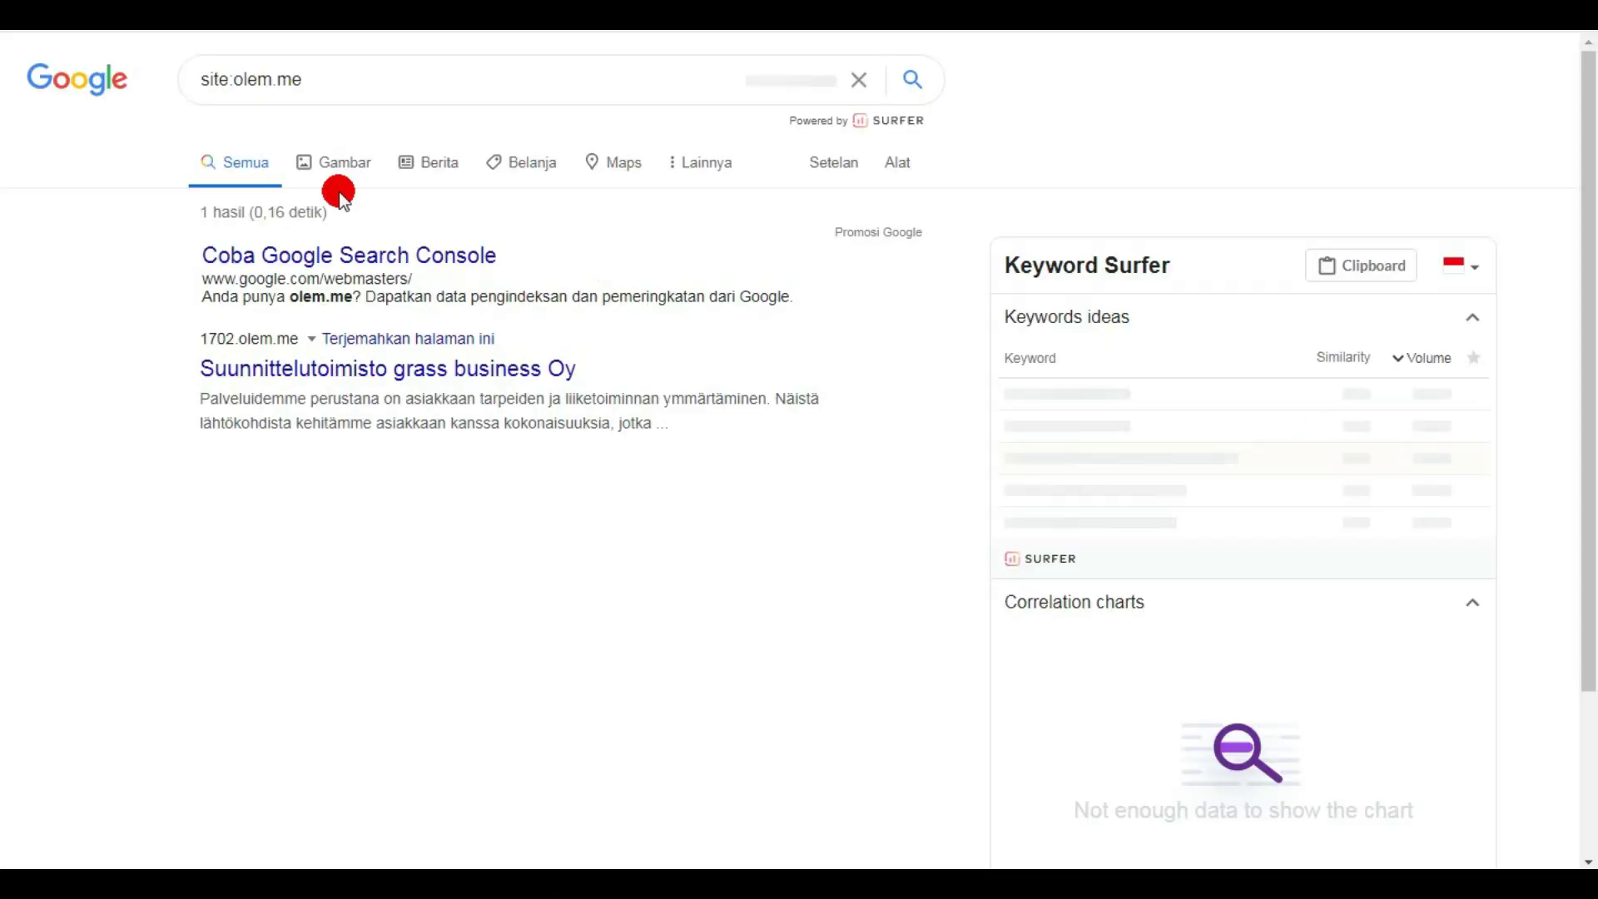
left_click(251, 368)
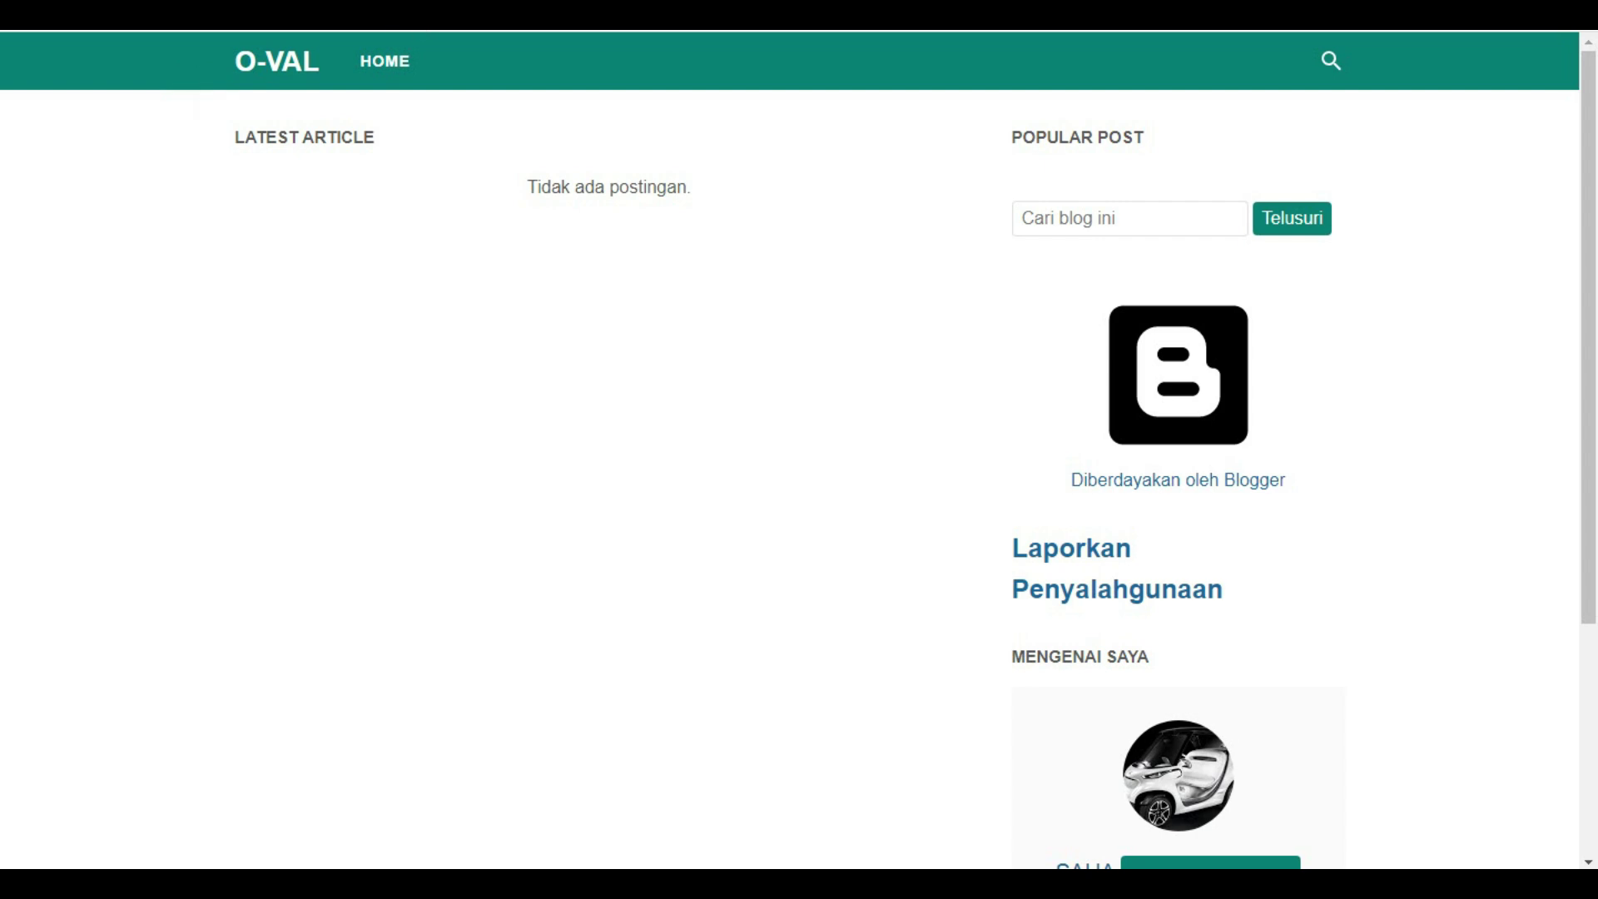
right_click(166, 30)
left_click(219, 43)
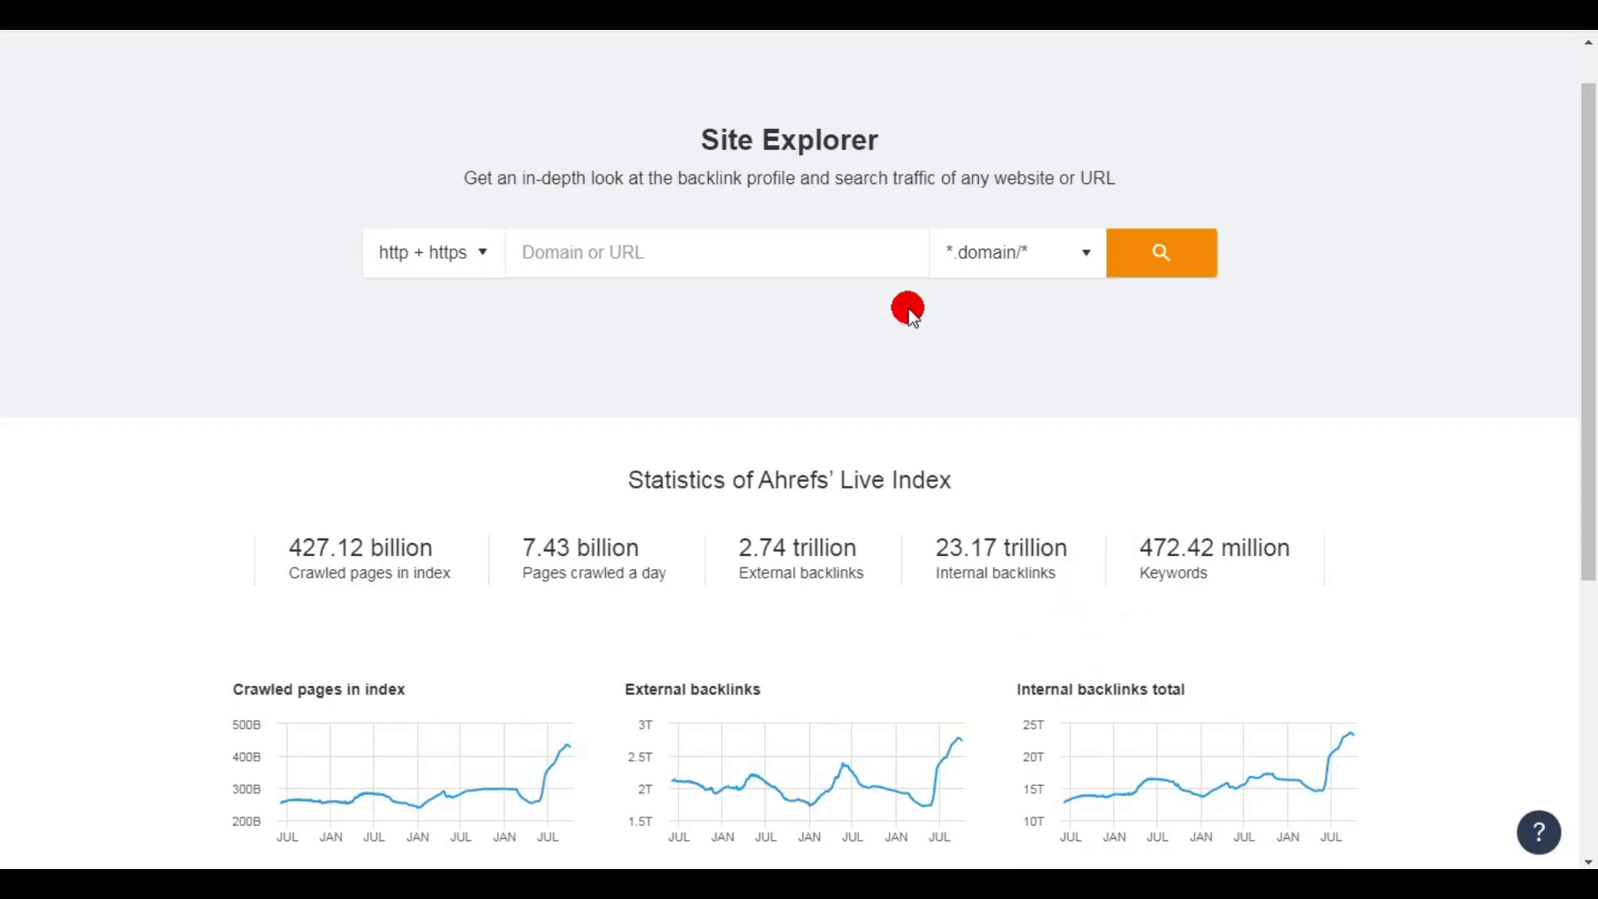
left_click(656, 270)
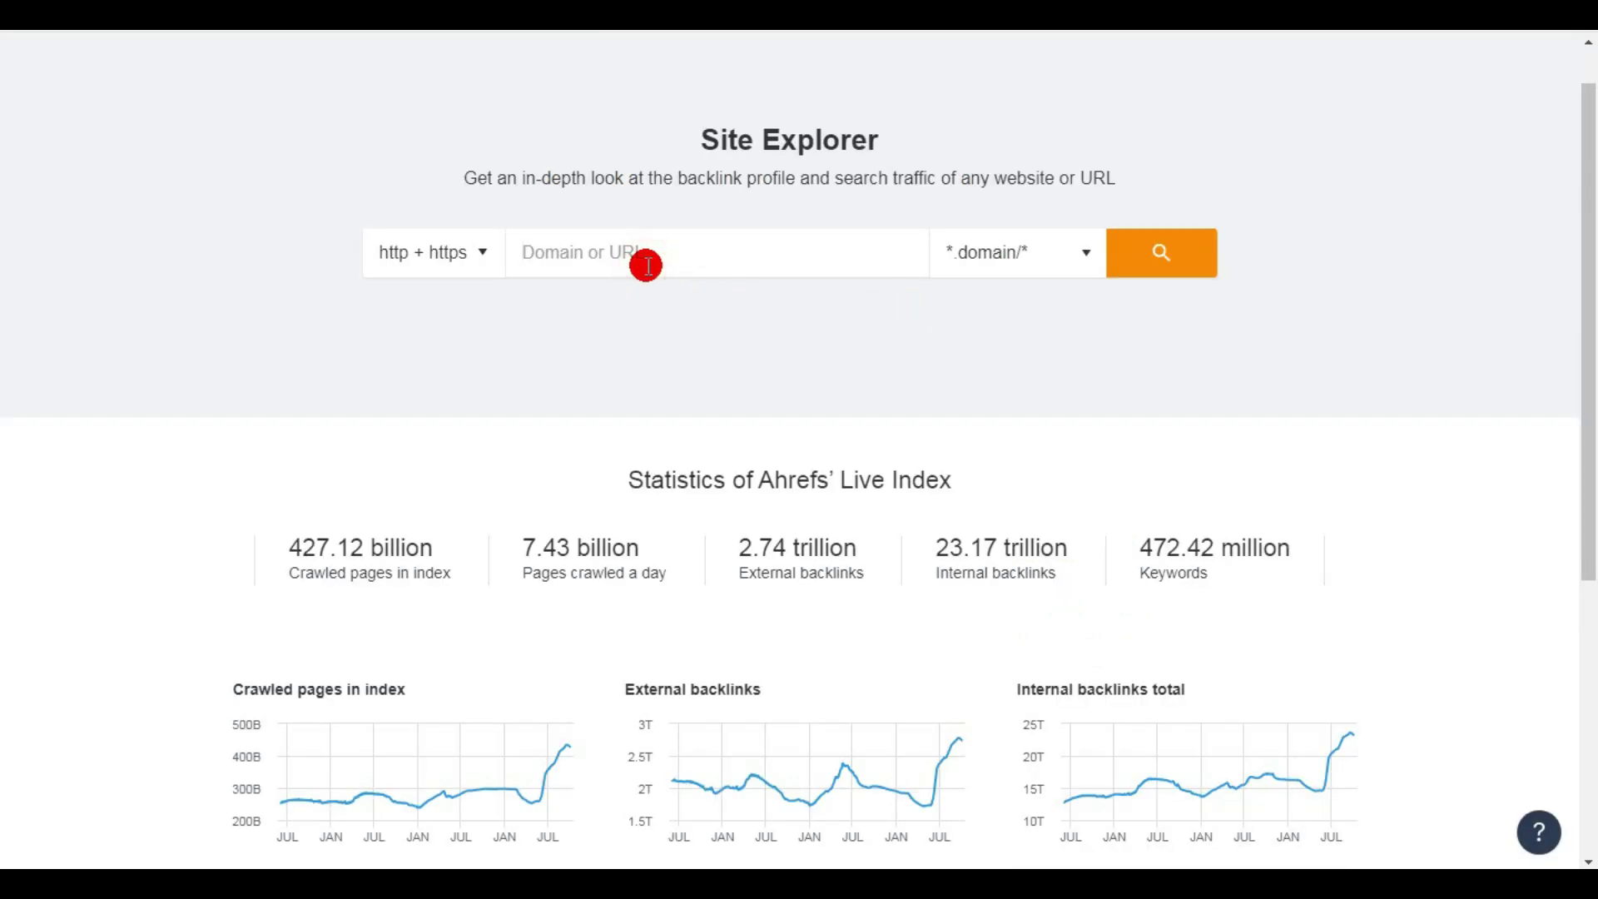
key("ctrl+v")
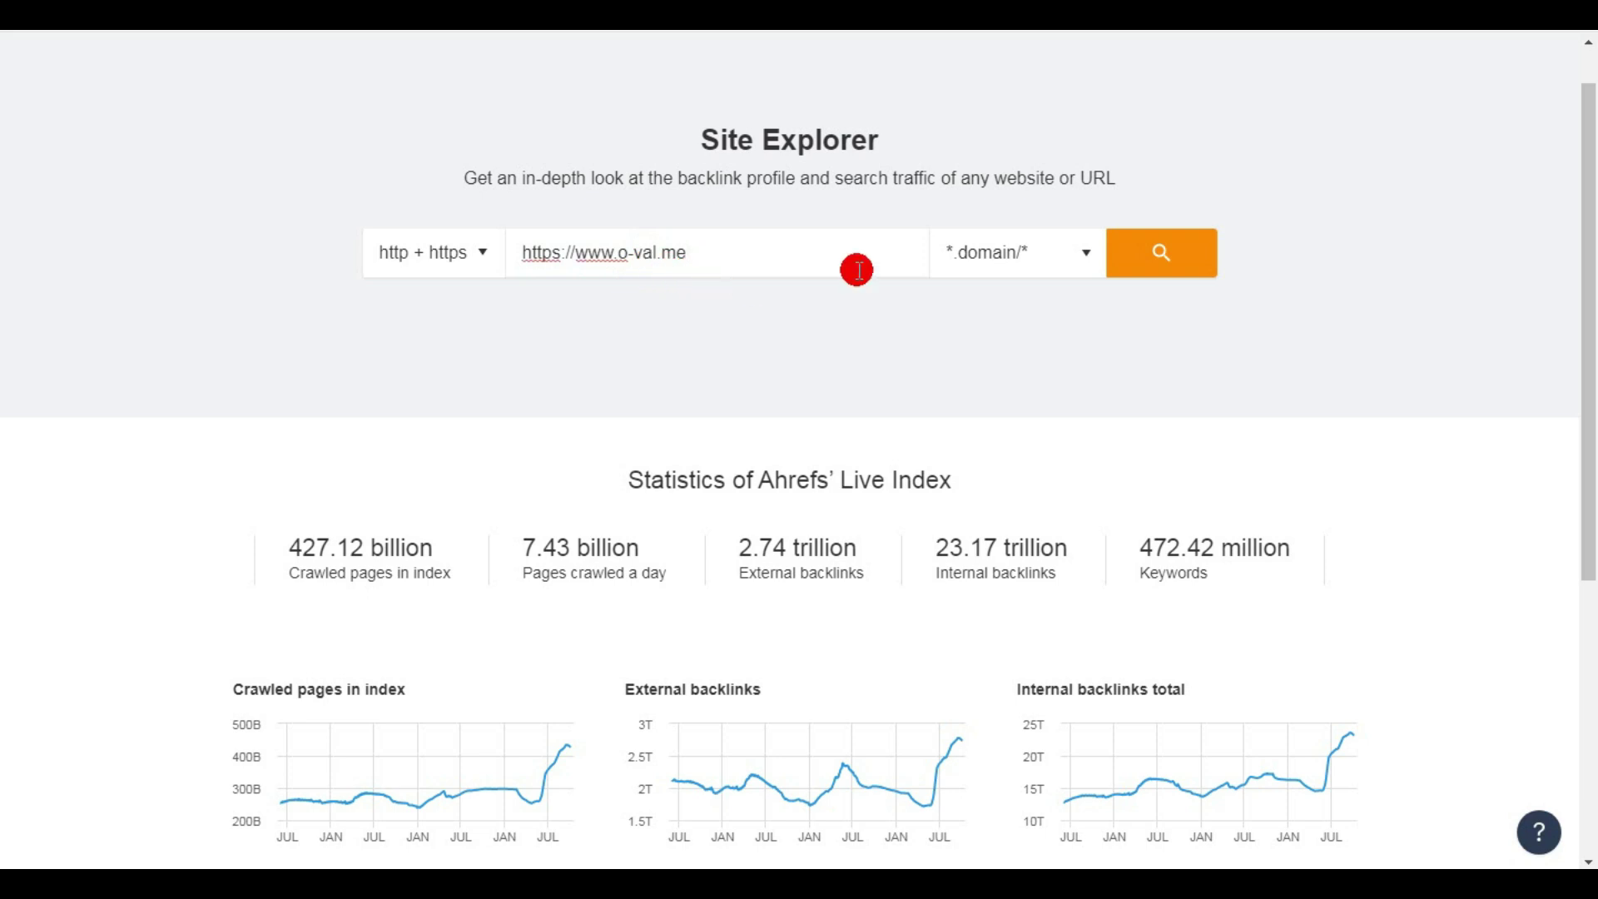
left_click(1148, 272)
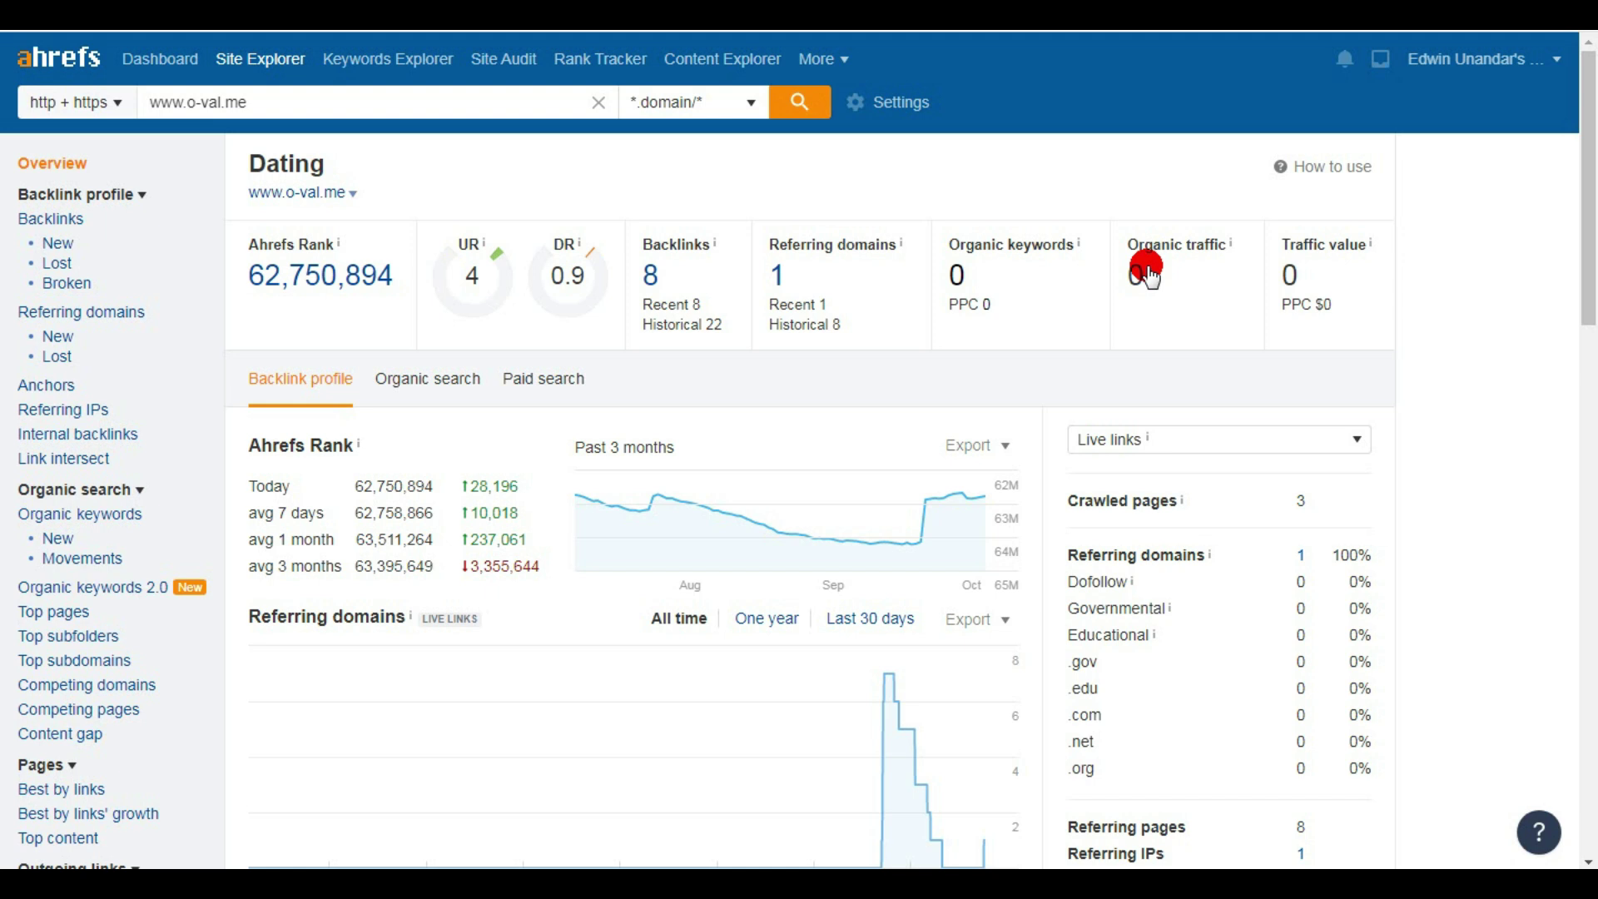
mouse_move(1588, 226)
left_mouse_down()
mouse_move(1588, 462)
mouse_move(1589, 208)
left_mouse_up()
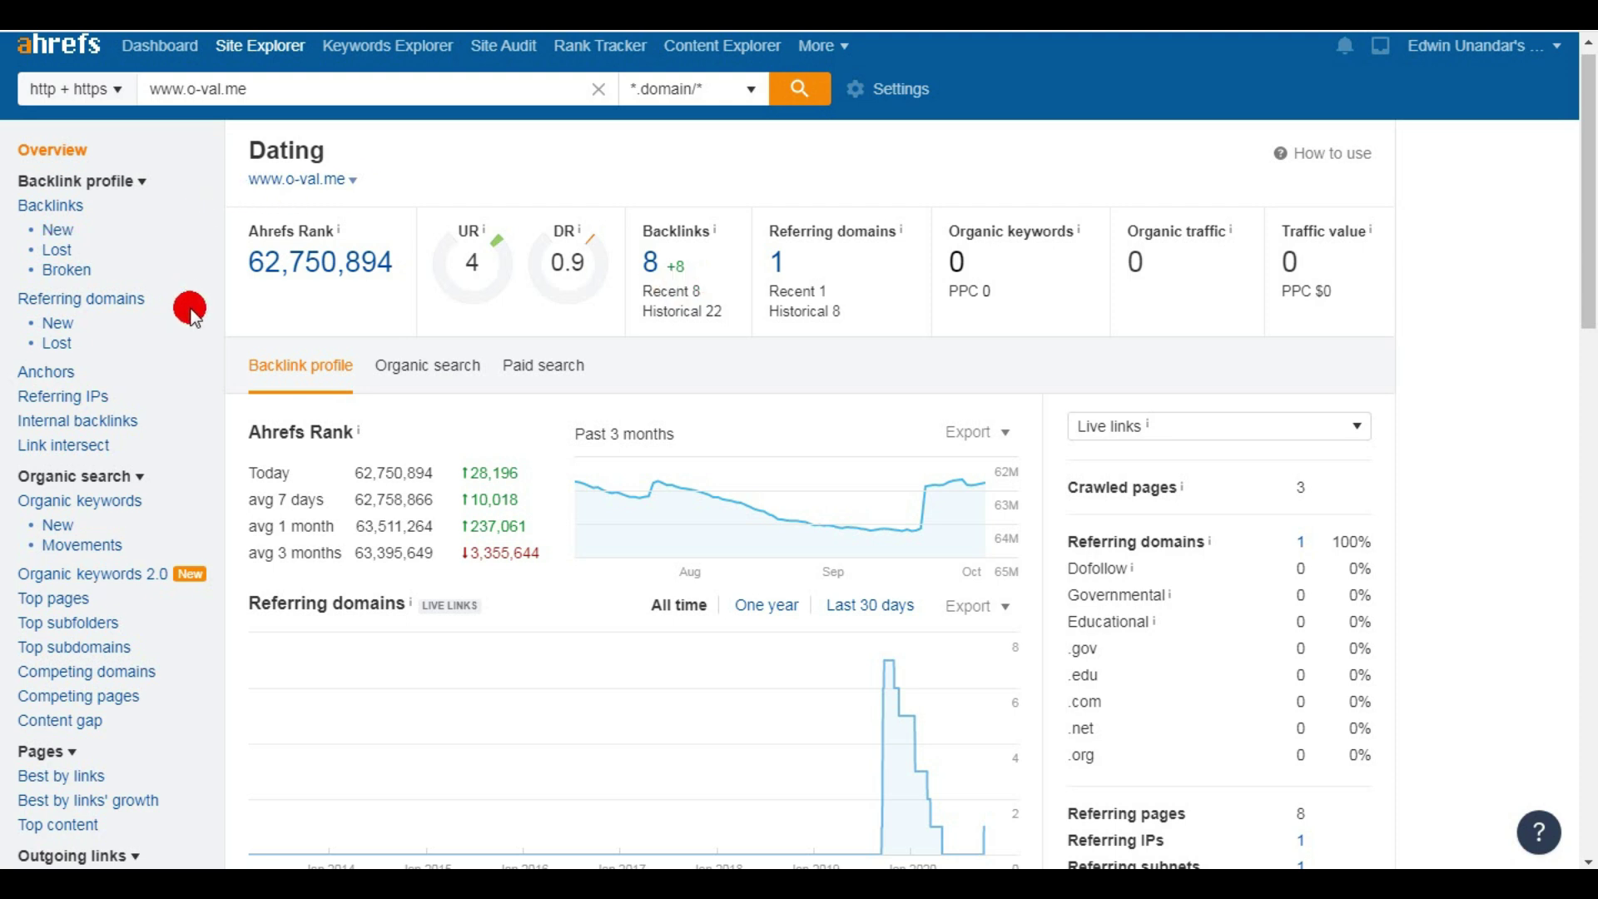
left_click(55, 249)
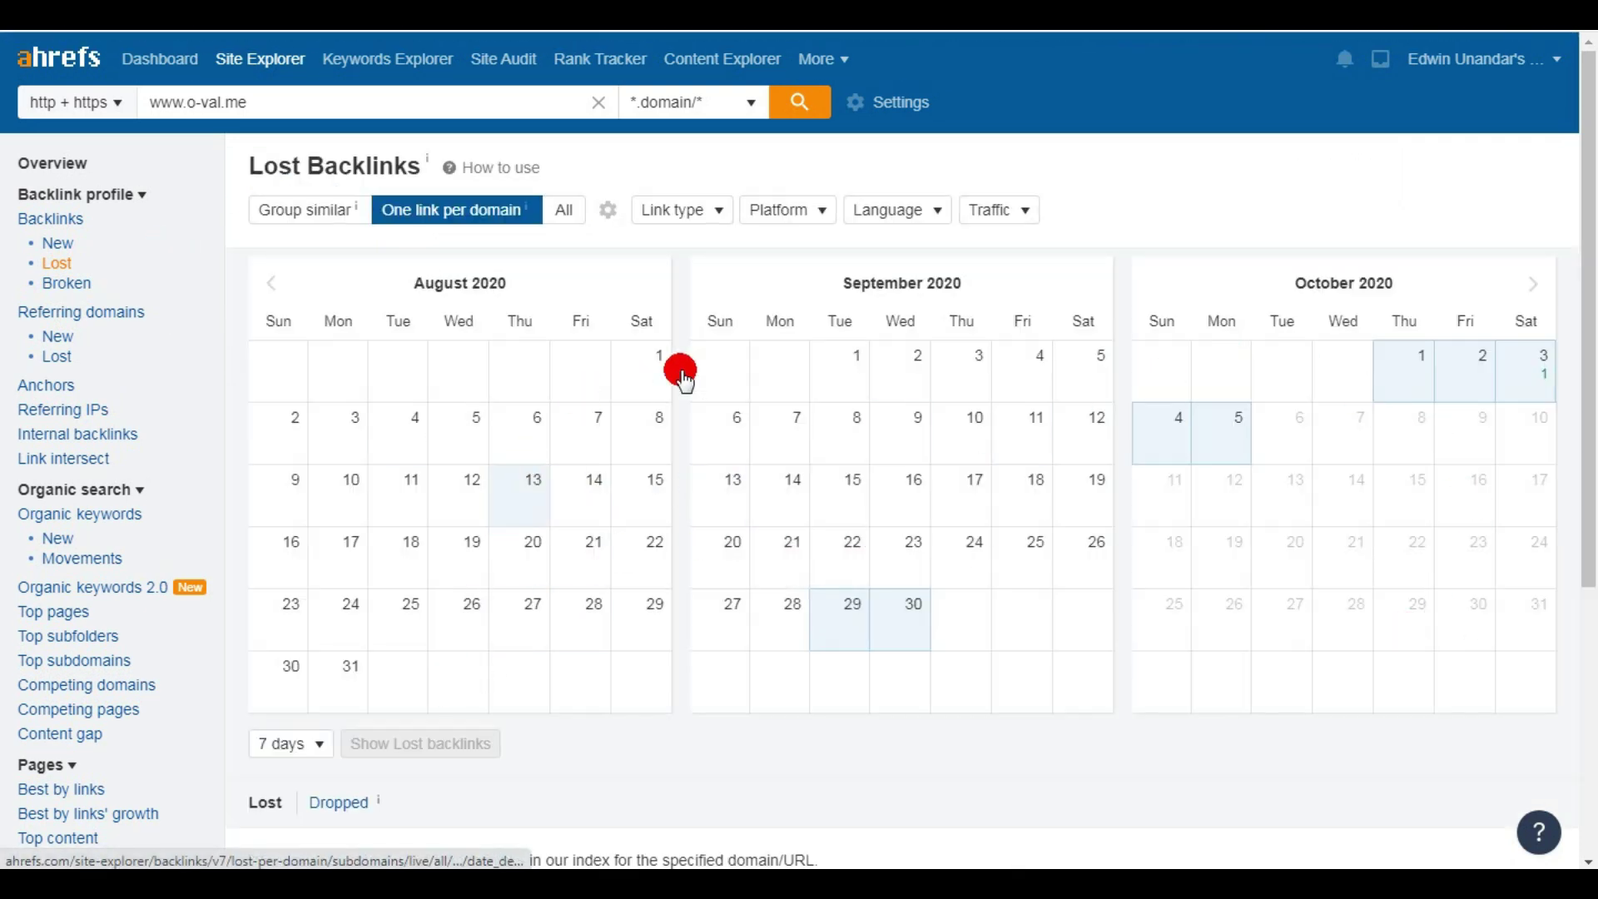
left_click(271, 284)
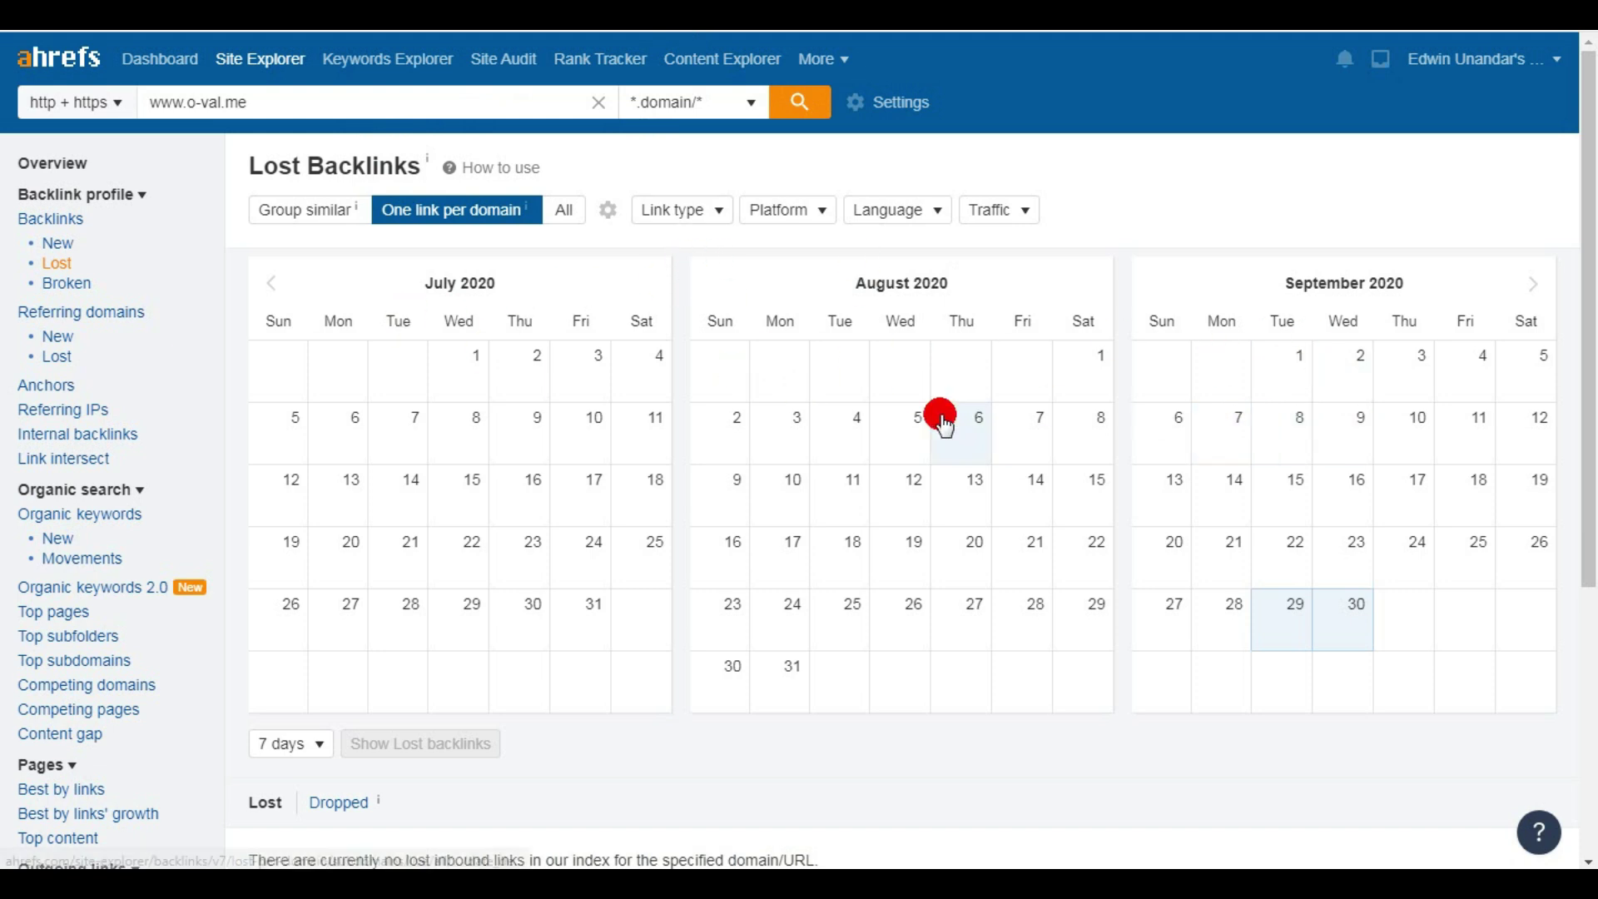
left_click_drag(346, 98, 50, 132)
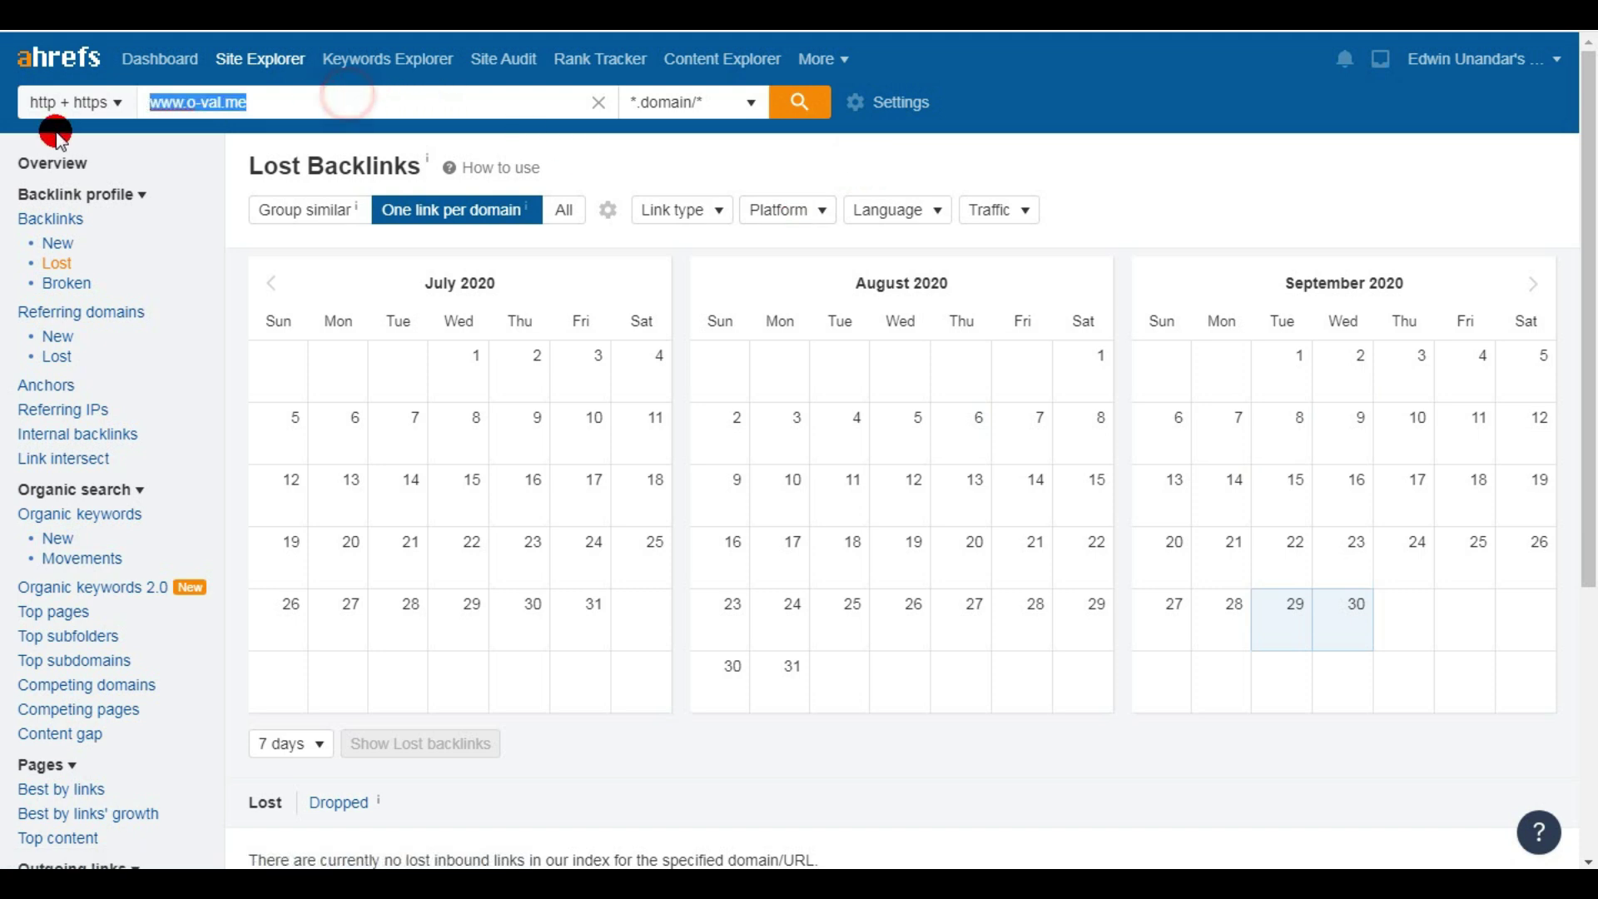
type("indrak")
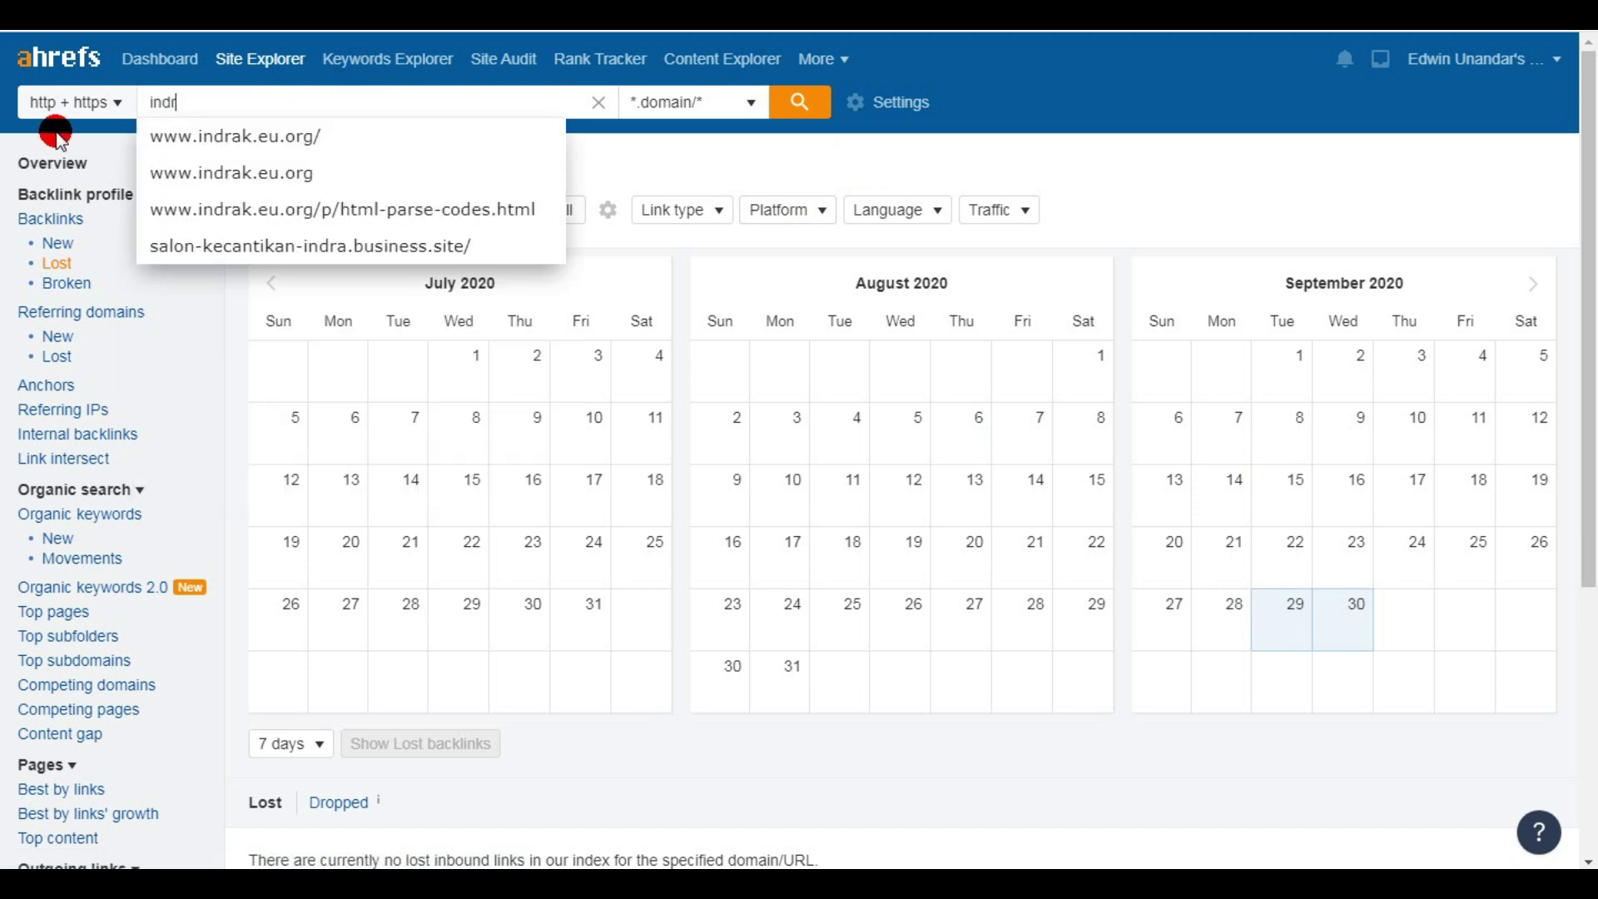
left_click(257, 136)
left_click(809, 110)
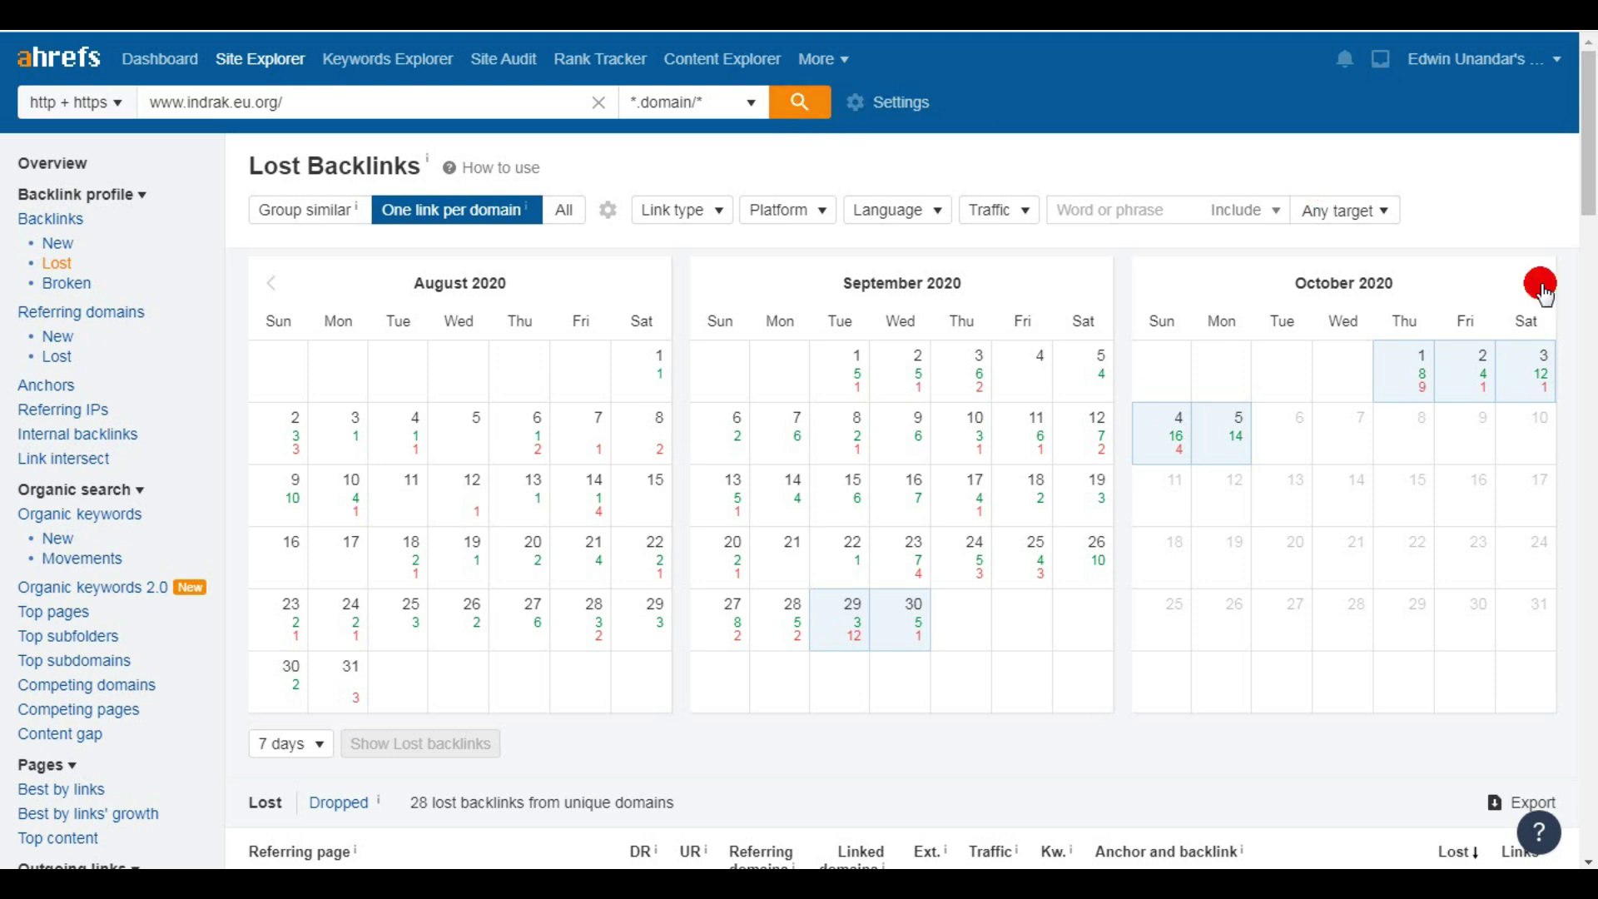
- Select 1 October 2020 in the lost backlinks calendar and review the list of lost links below
left_click(1421, 387)
left_click_drag(1585, 218, 1583, 646)
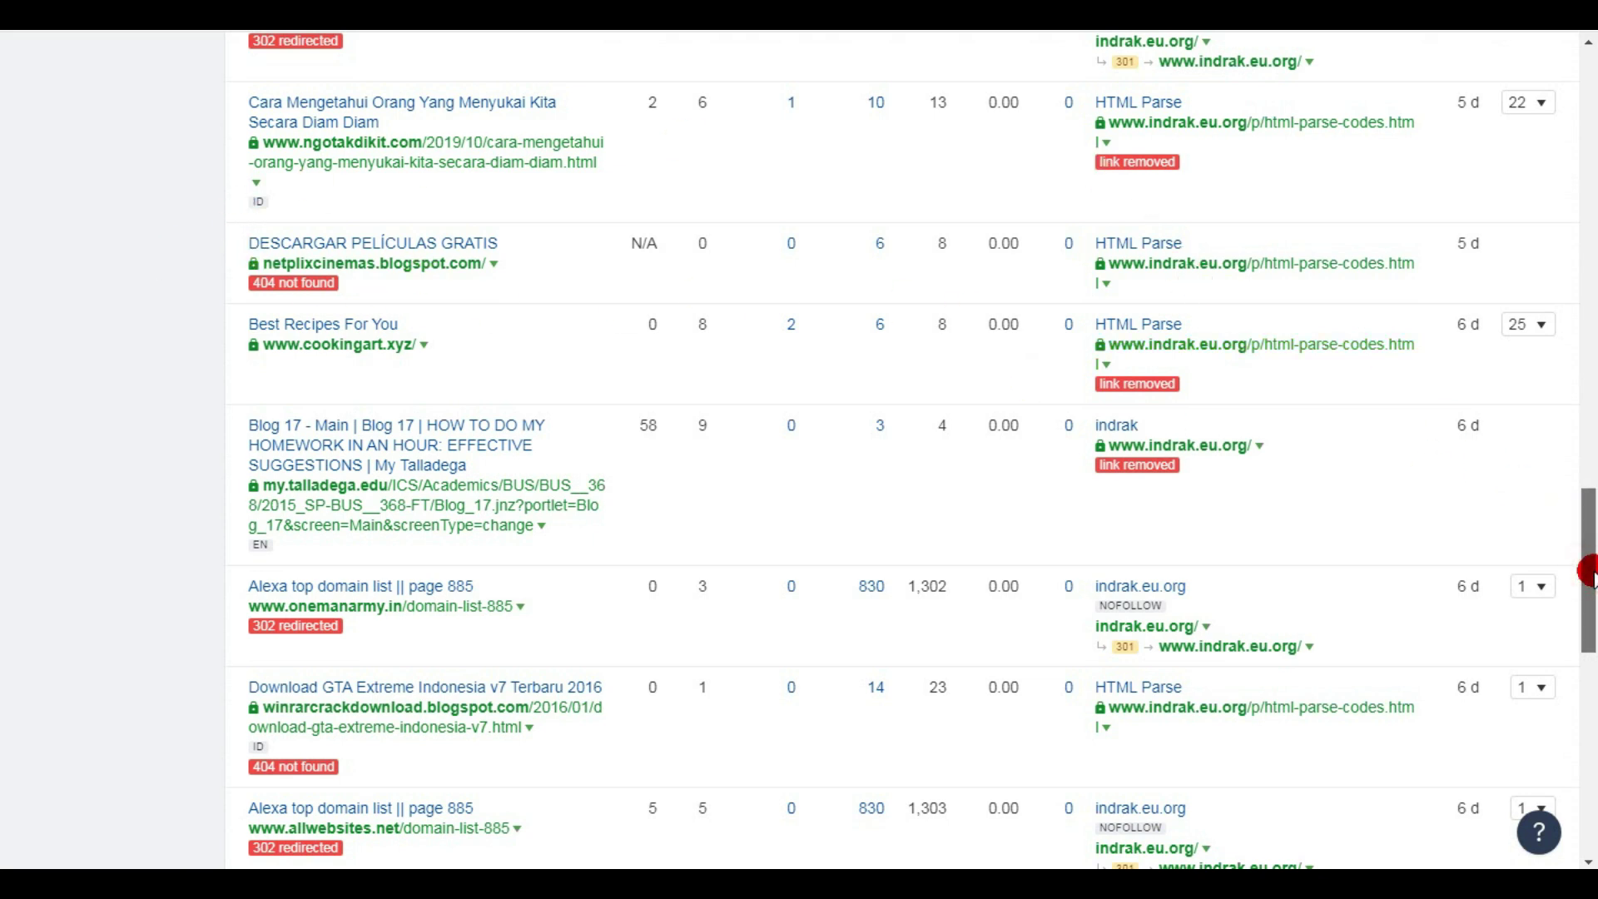
left_click_drag(1587, 572, 1585, 117)
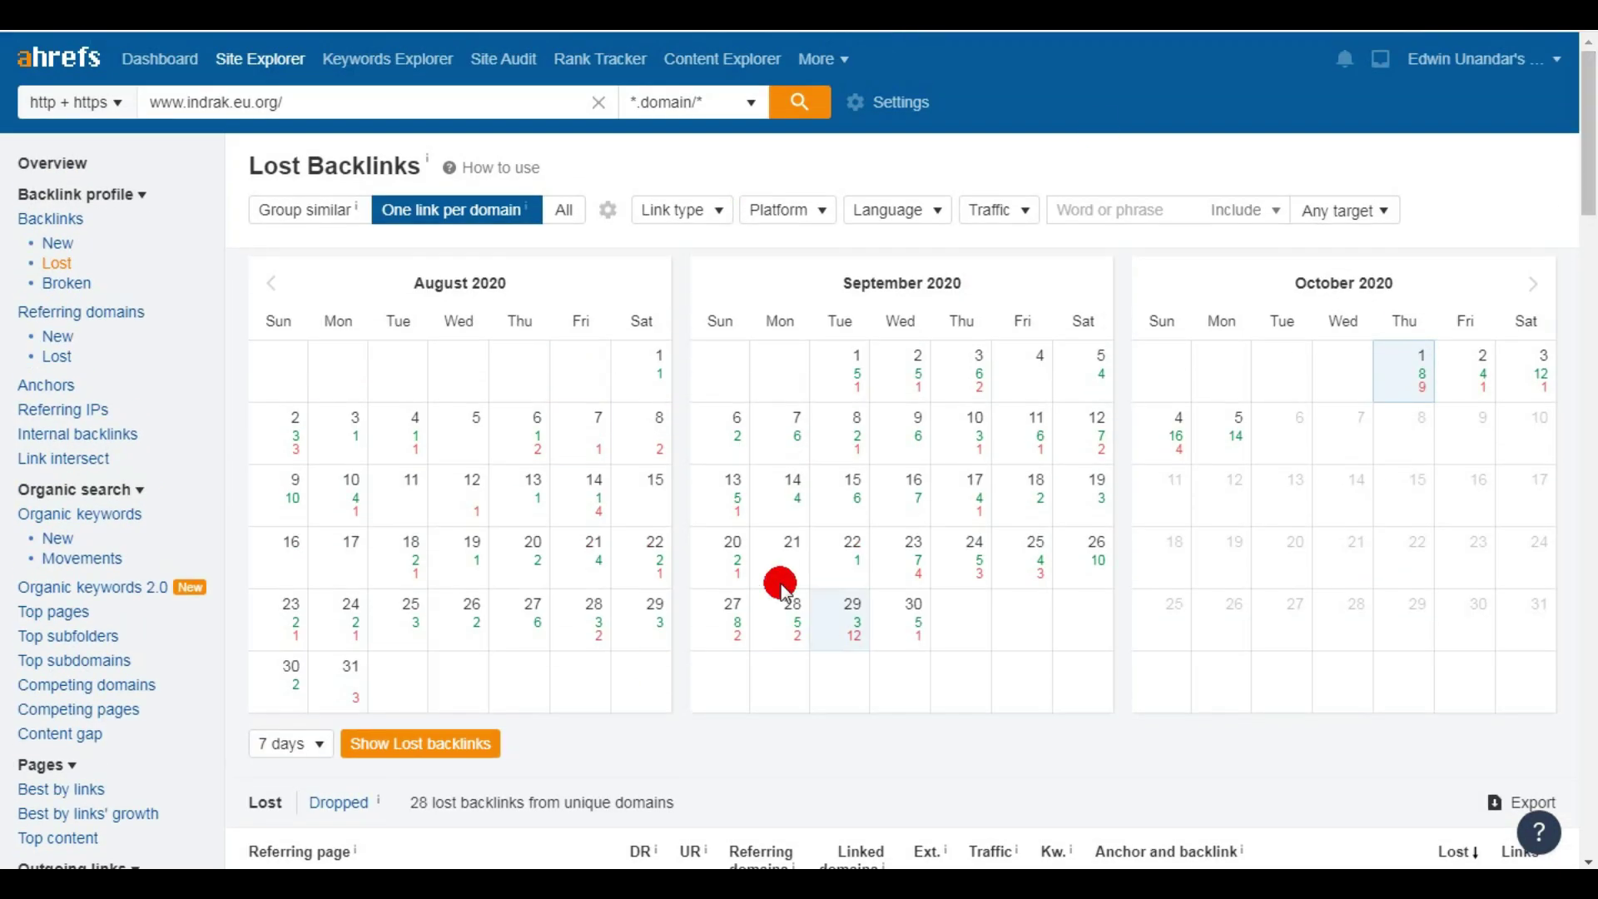
- Look up oval.me and check its lost backlinks, live backlinks and overview
left_click_drag(288, 101, 135, 100)
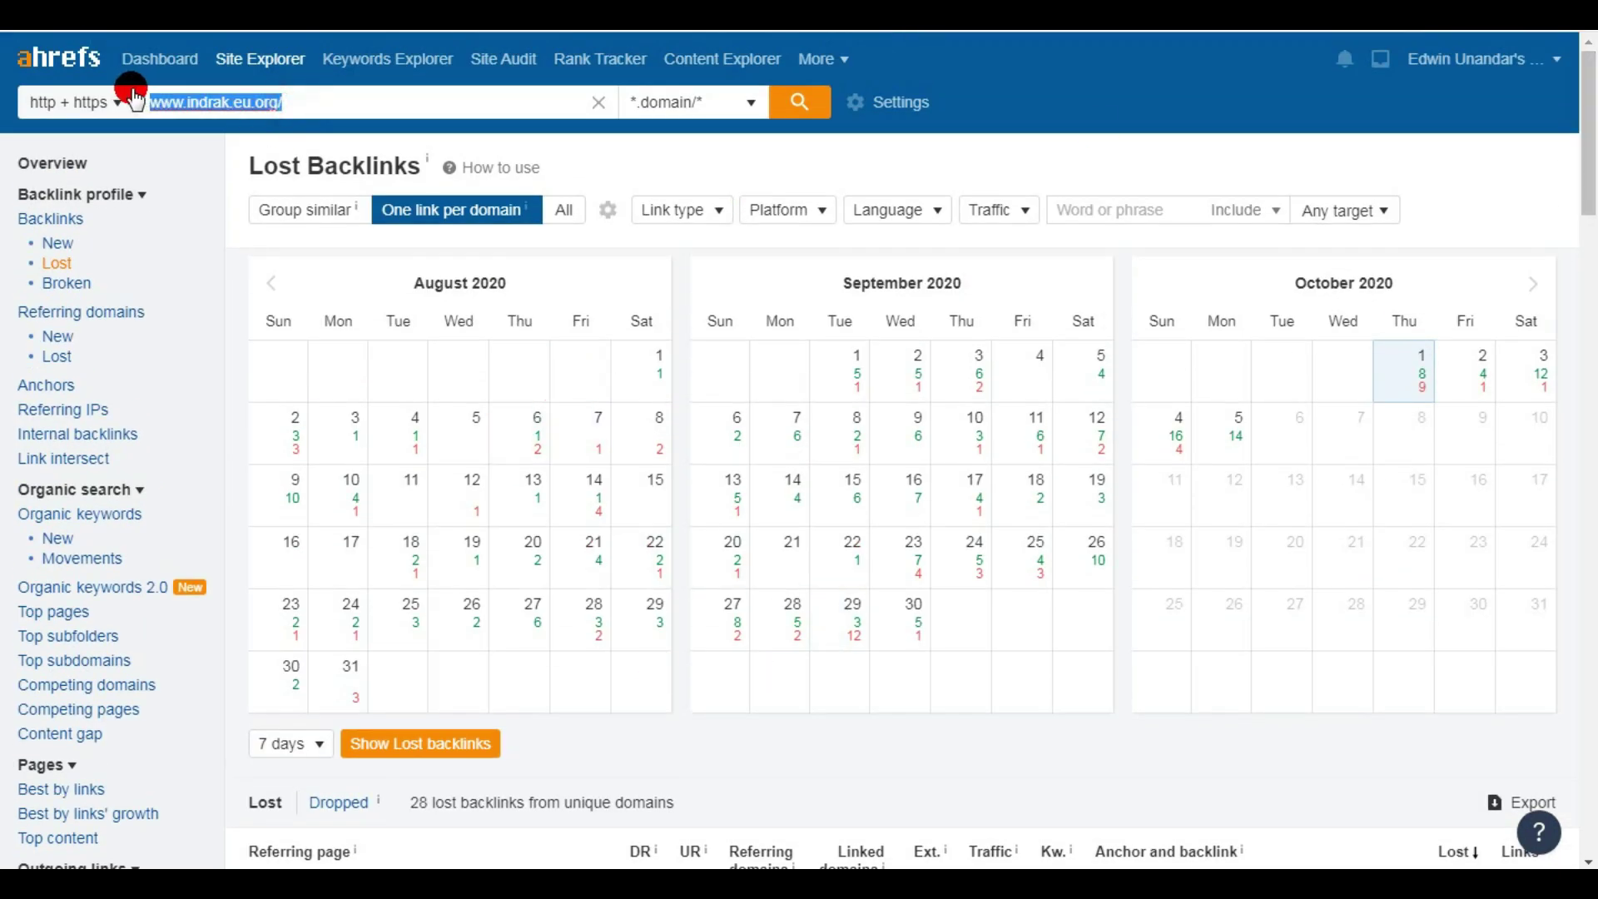
type("ova")
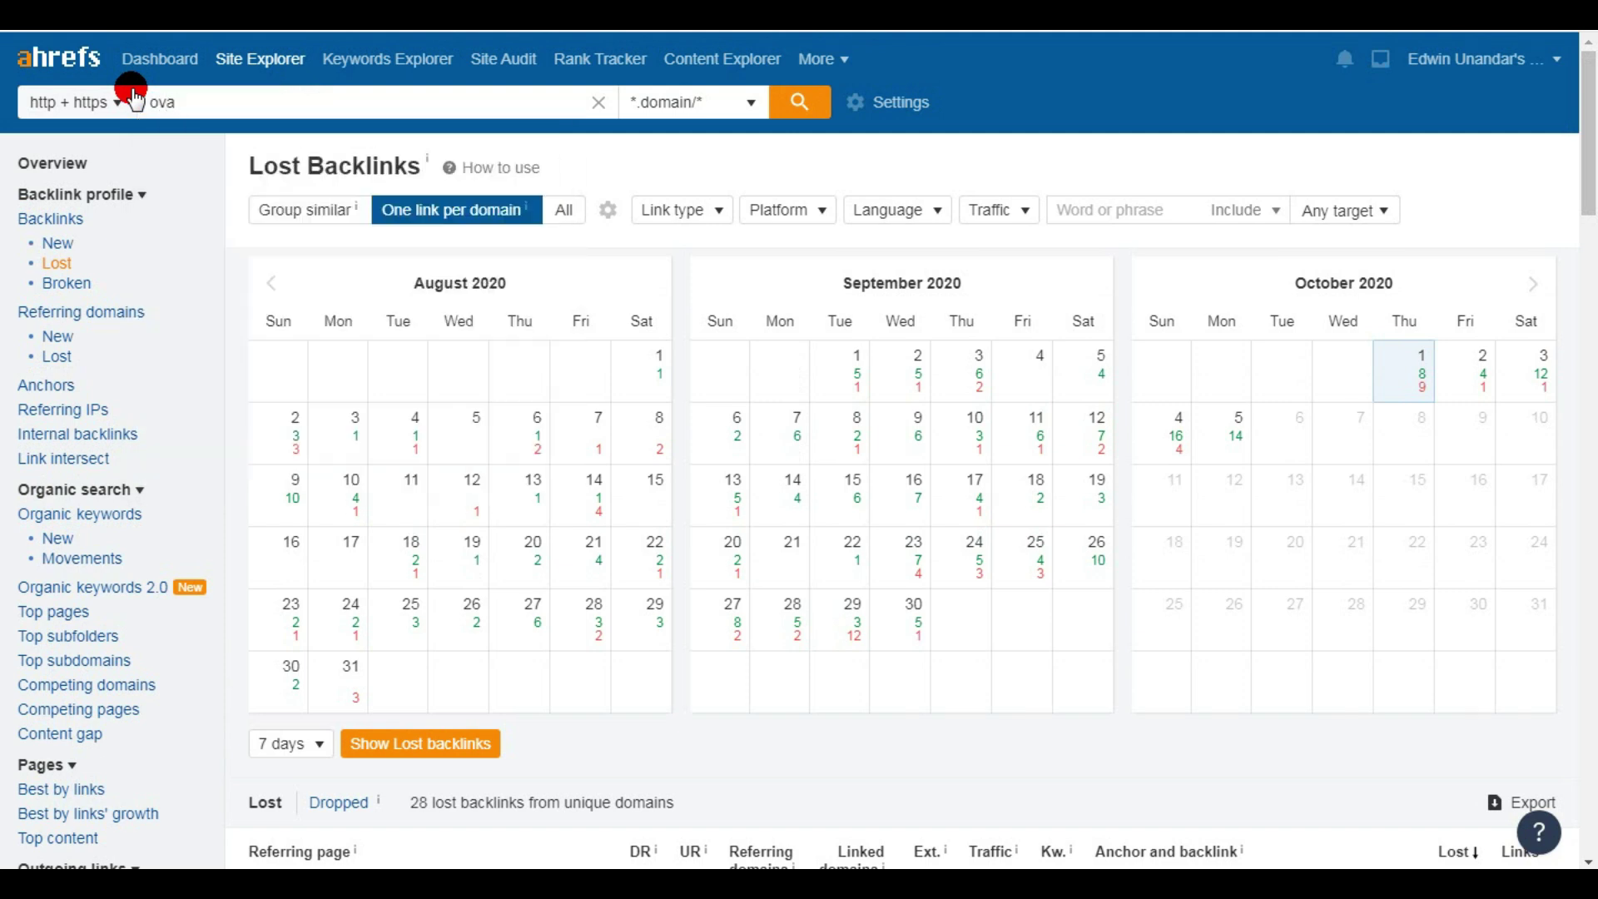
type("l.me")
key("Return")
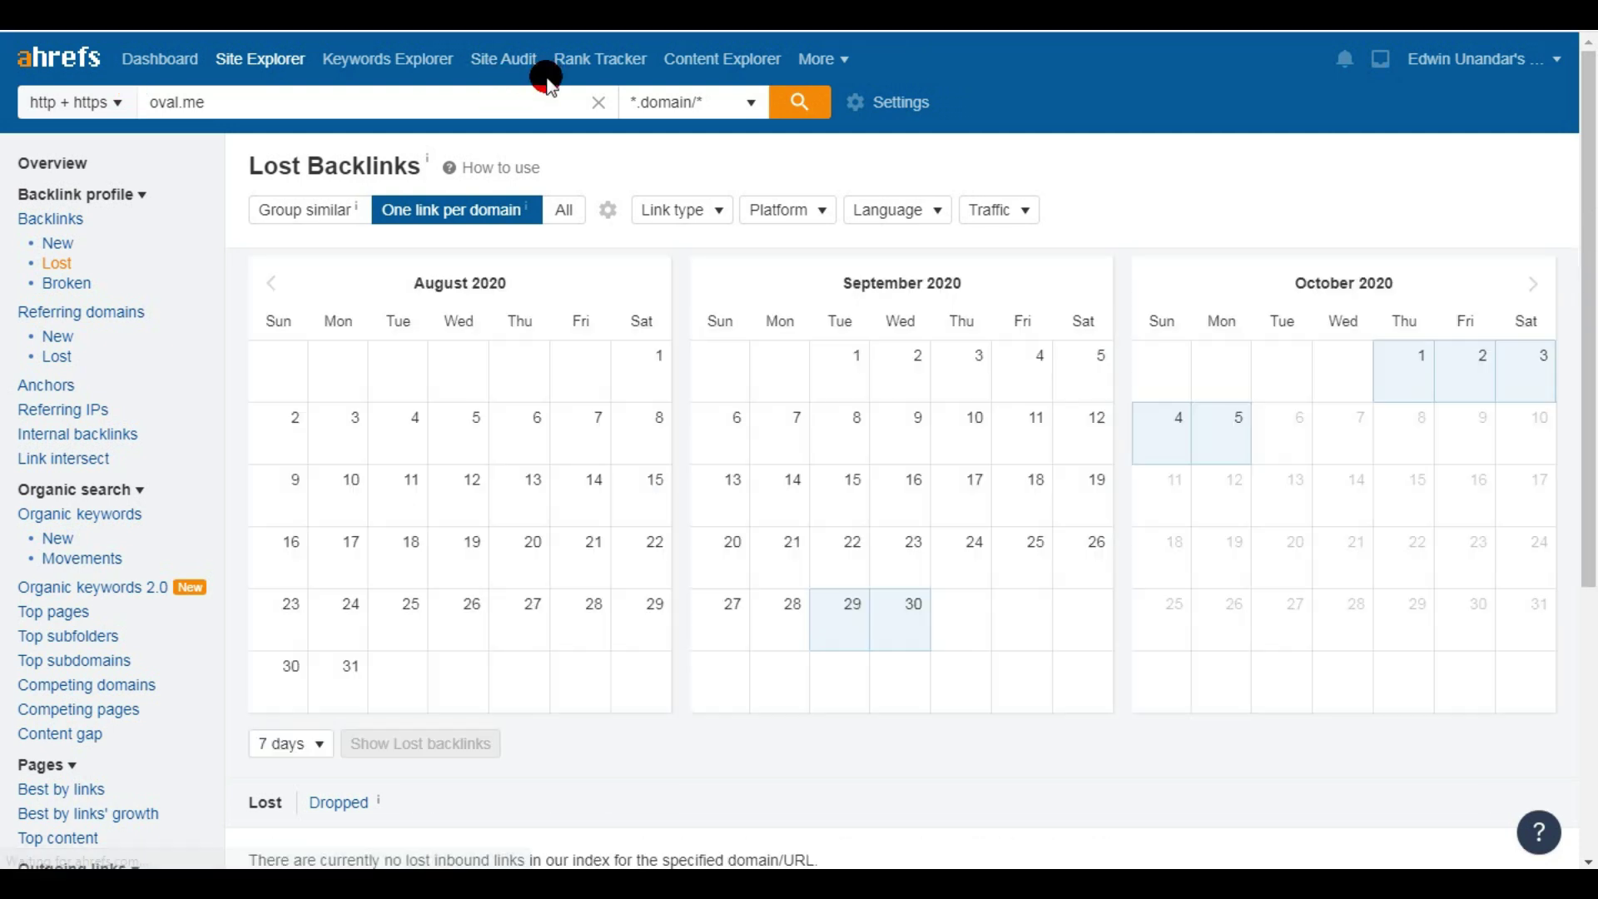
left_click(64, 221)
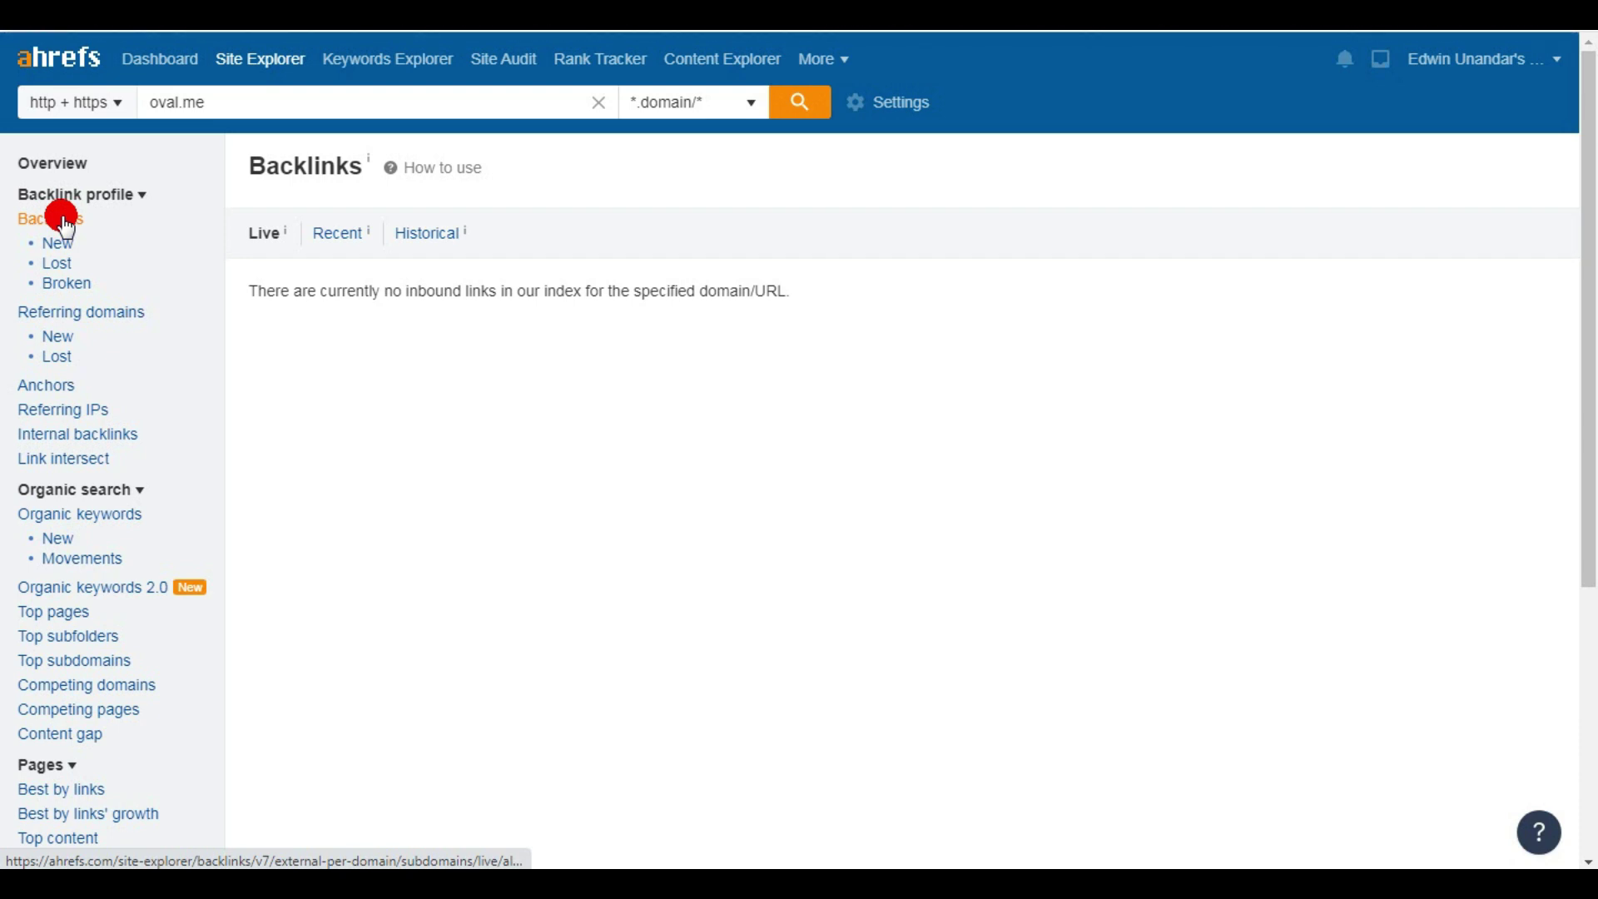
left_click(62, 167)
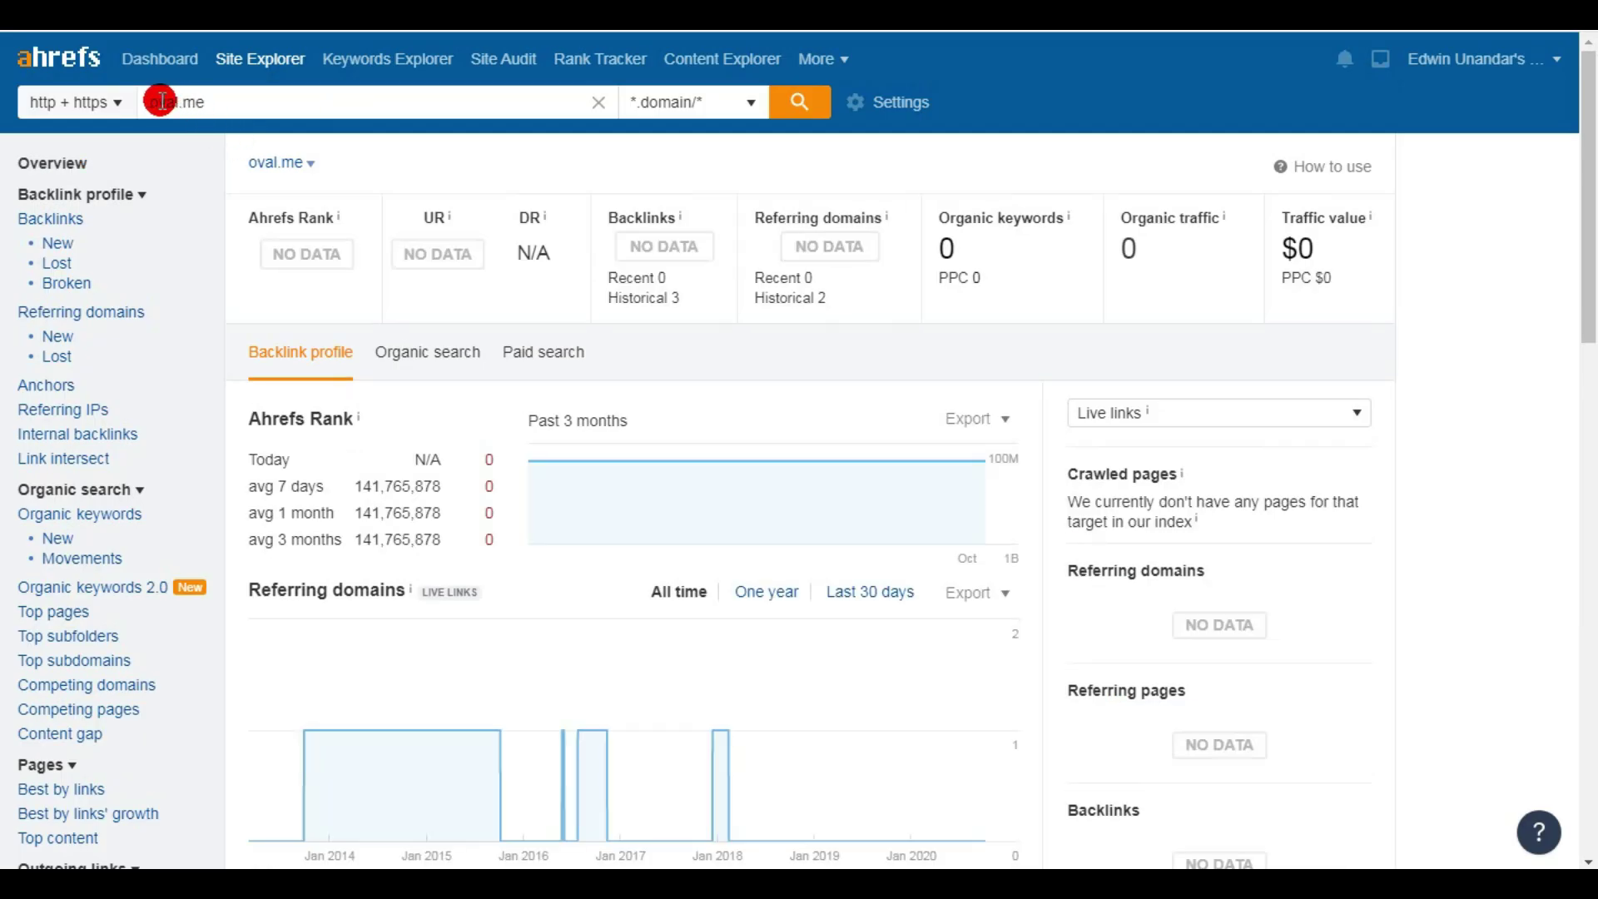
- Correct the analyzed domain to o-val.me and load its overview
left_click(170, 109)
type("-")
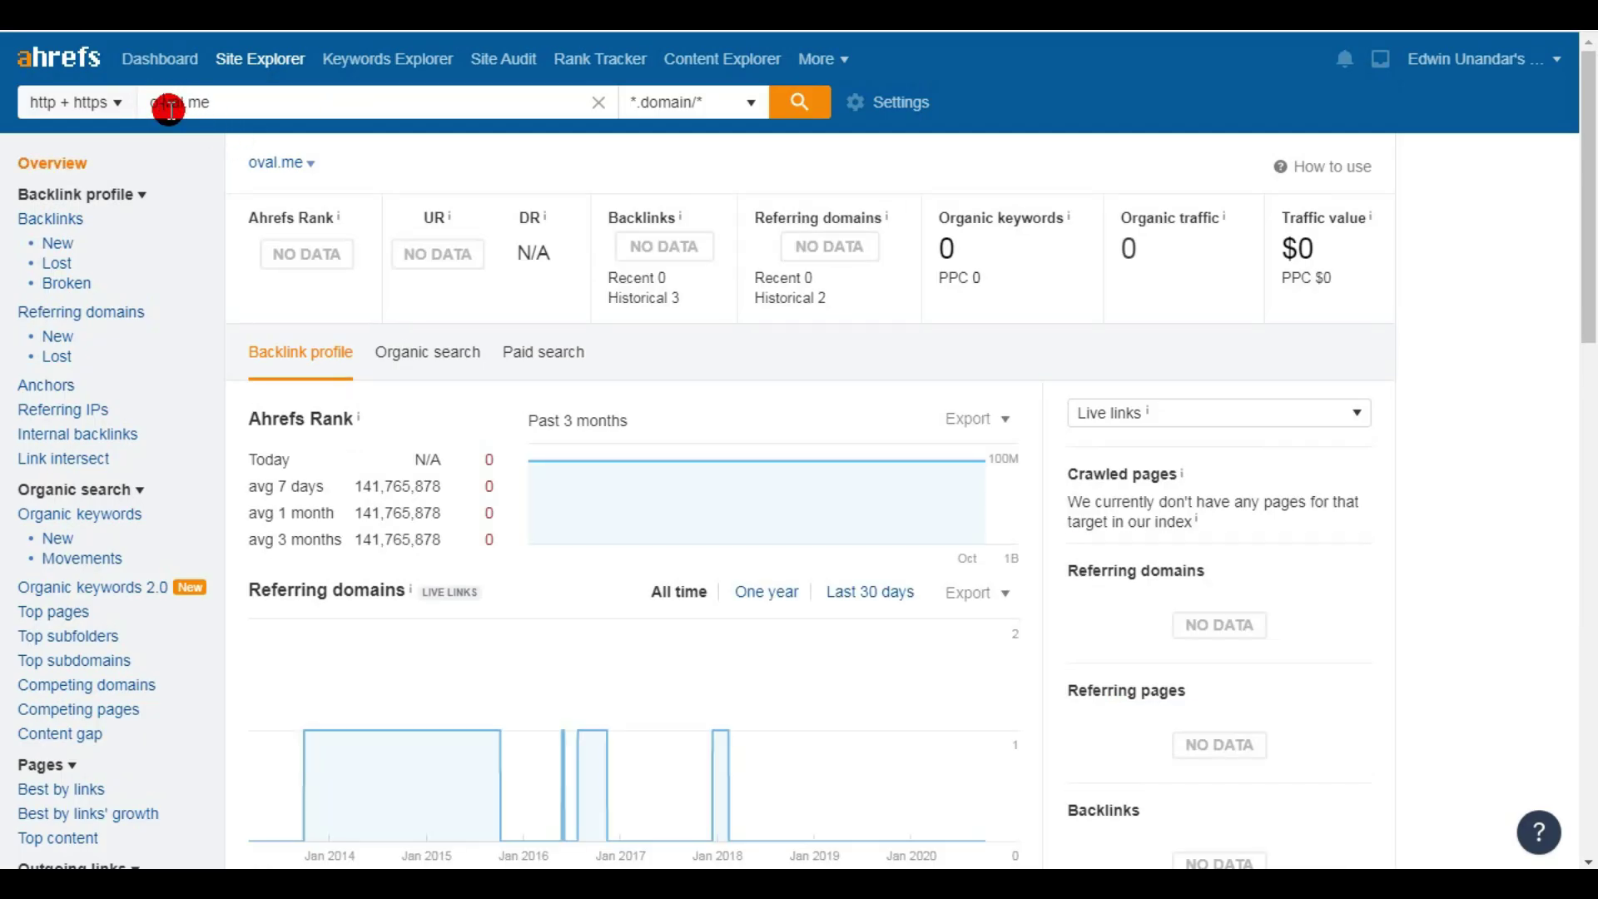
key("Return")
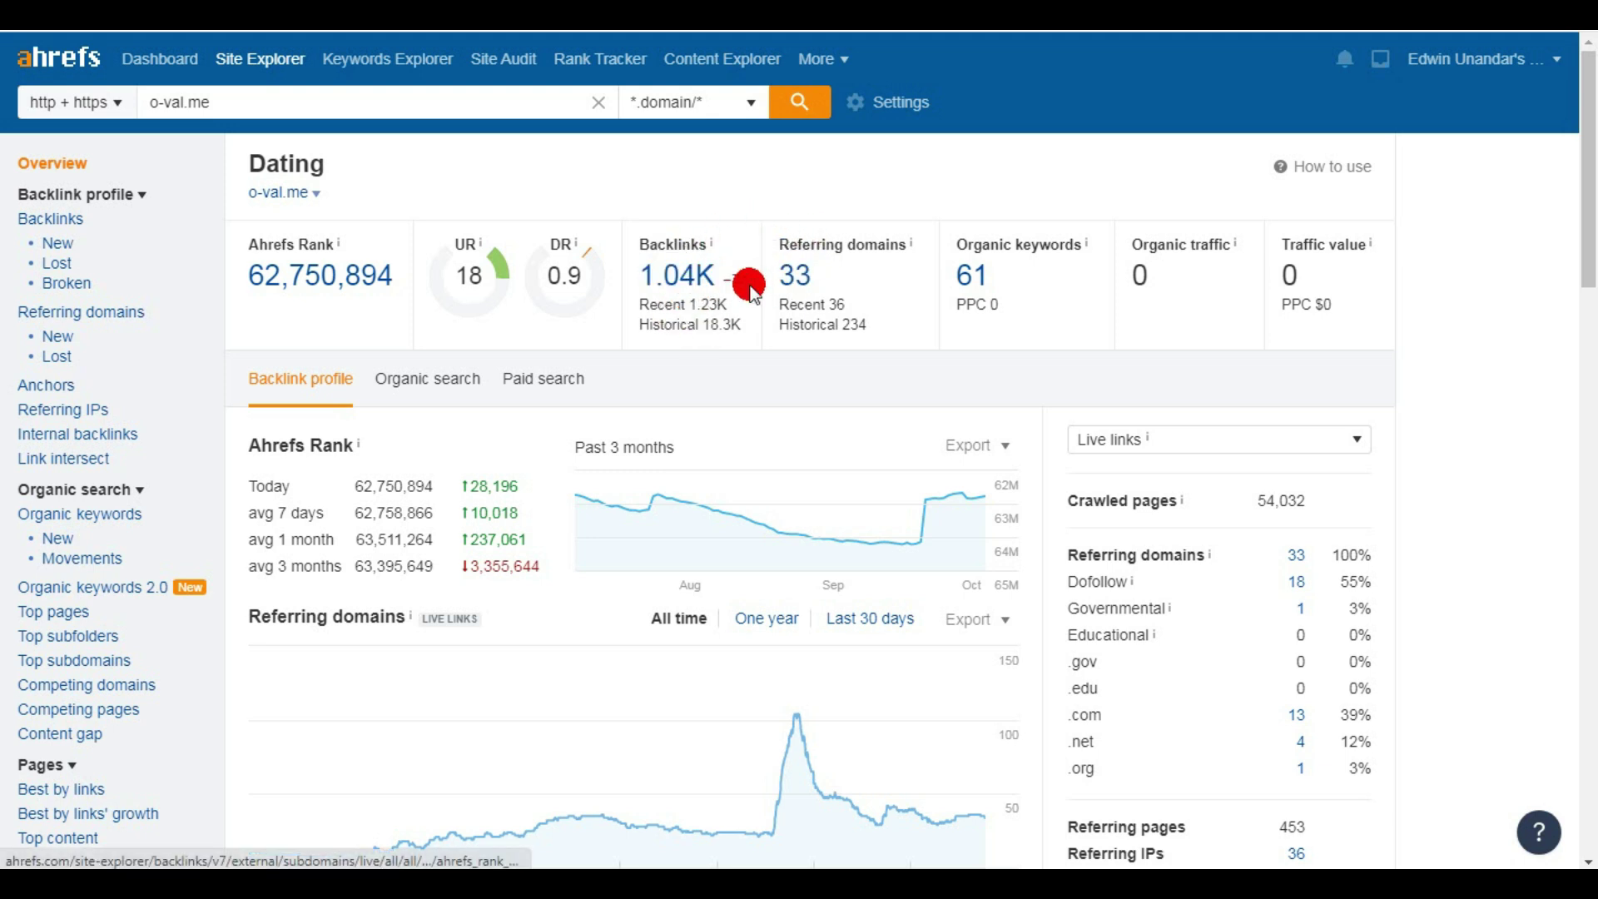
- Open the backlinks report of o-val.me and sort the referring pages by DR
mouse_move(735, 283)
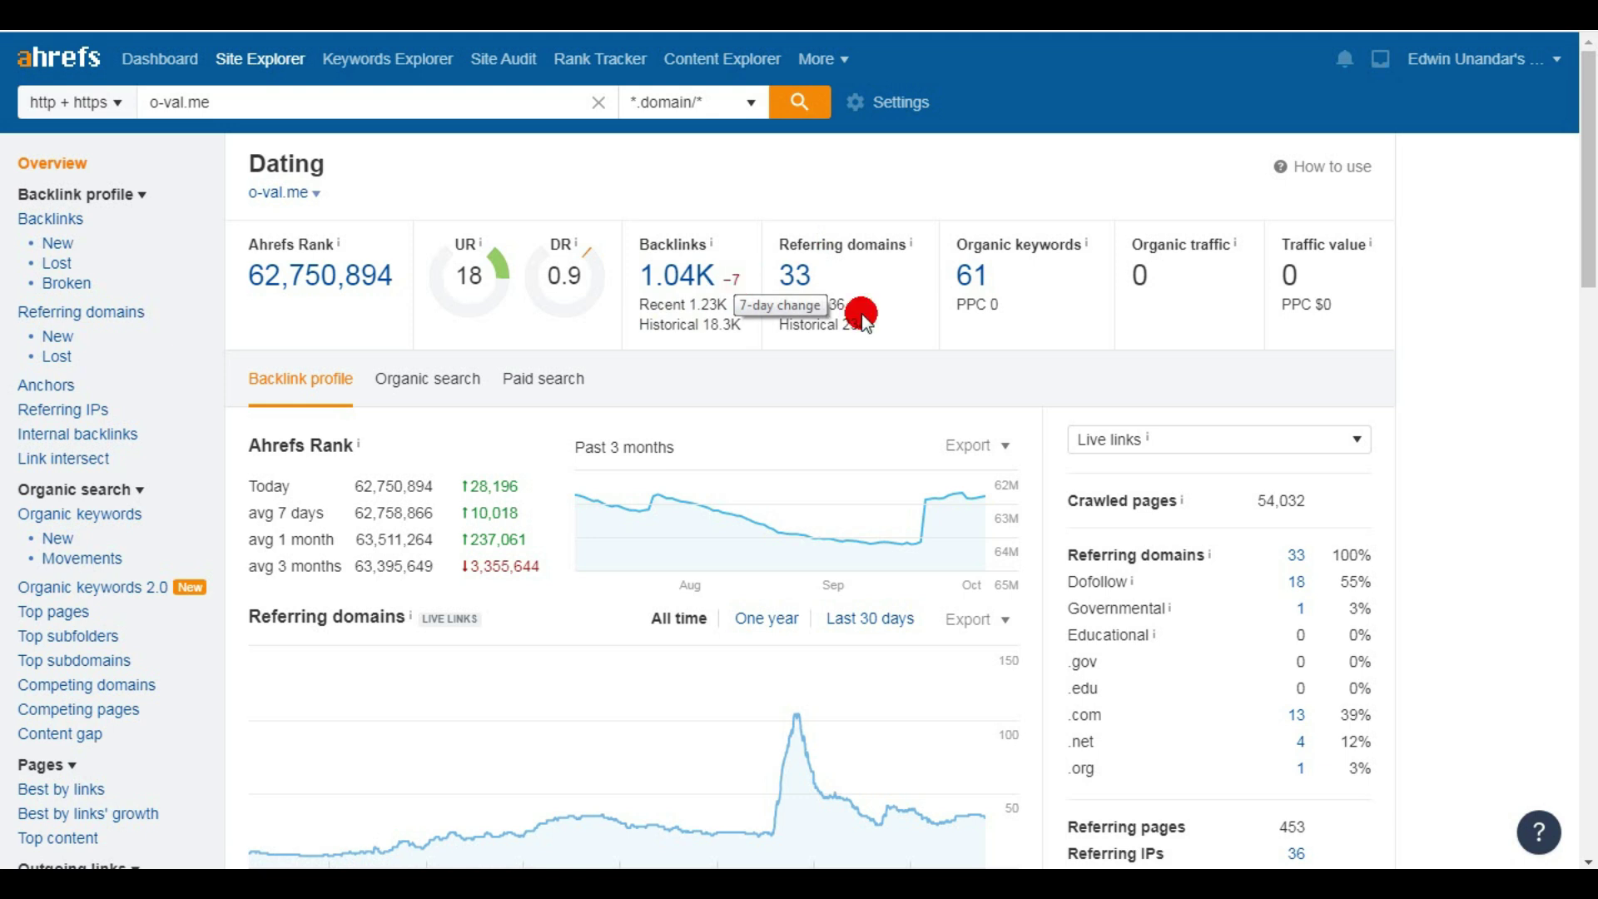
mouse_move(1580, 214)
left_mouse_down()
mouse_move(1589, 805)
mouse_move(1564, 223)
mouse_move(1569, 242)
left_mouse_up()
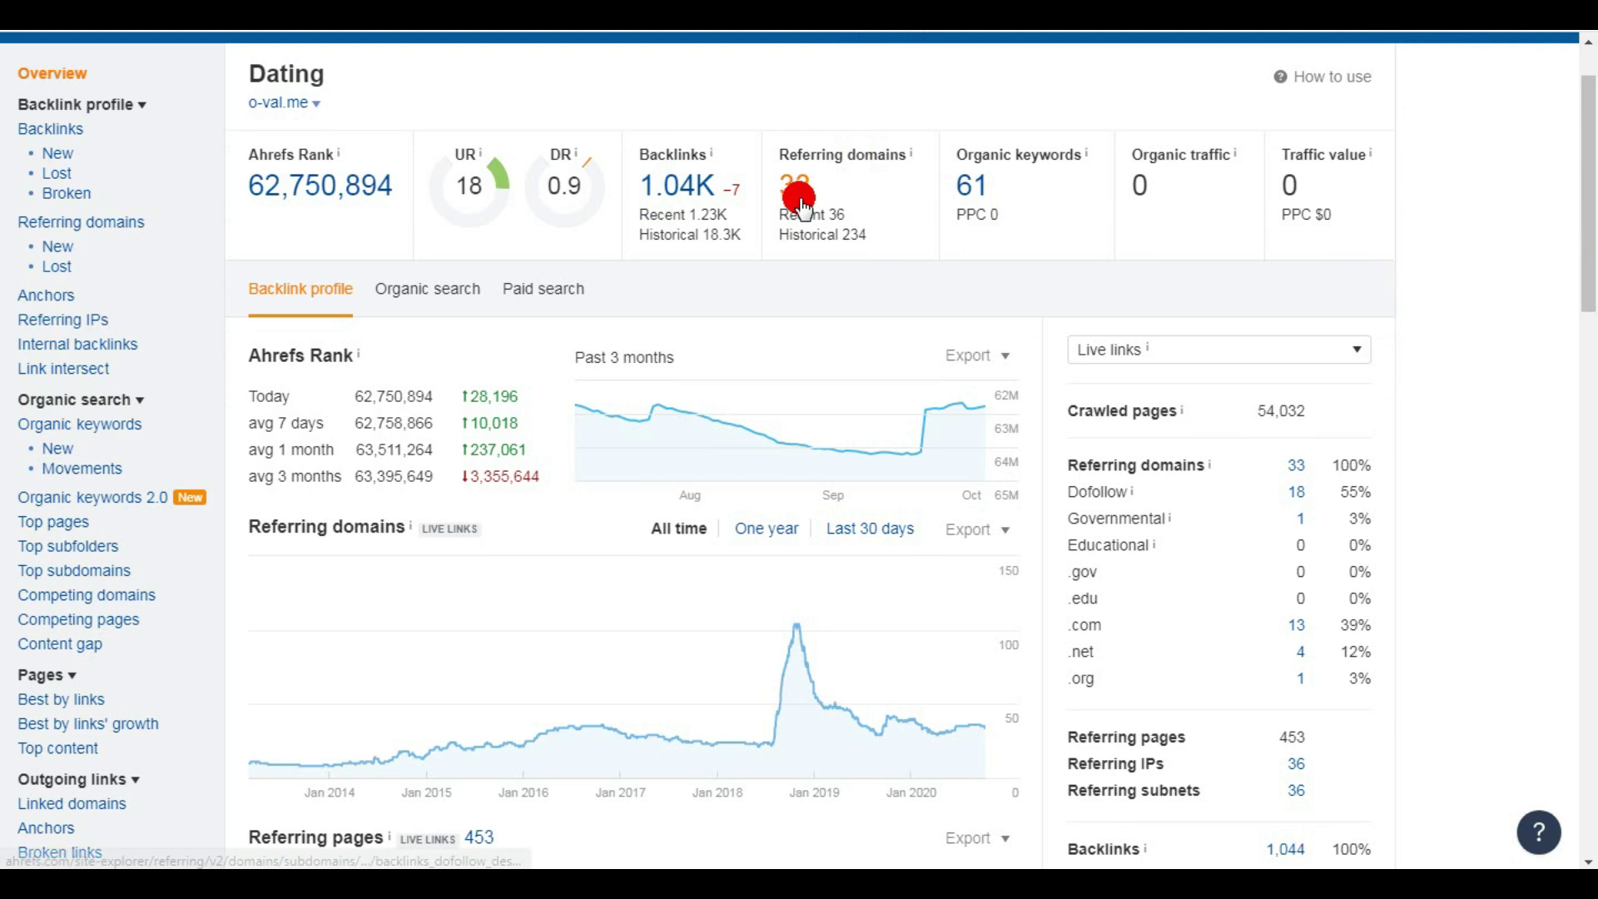
left_click(50, 127)
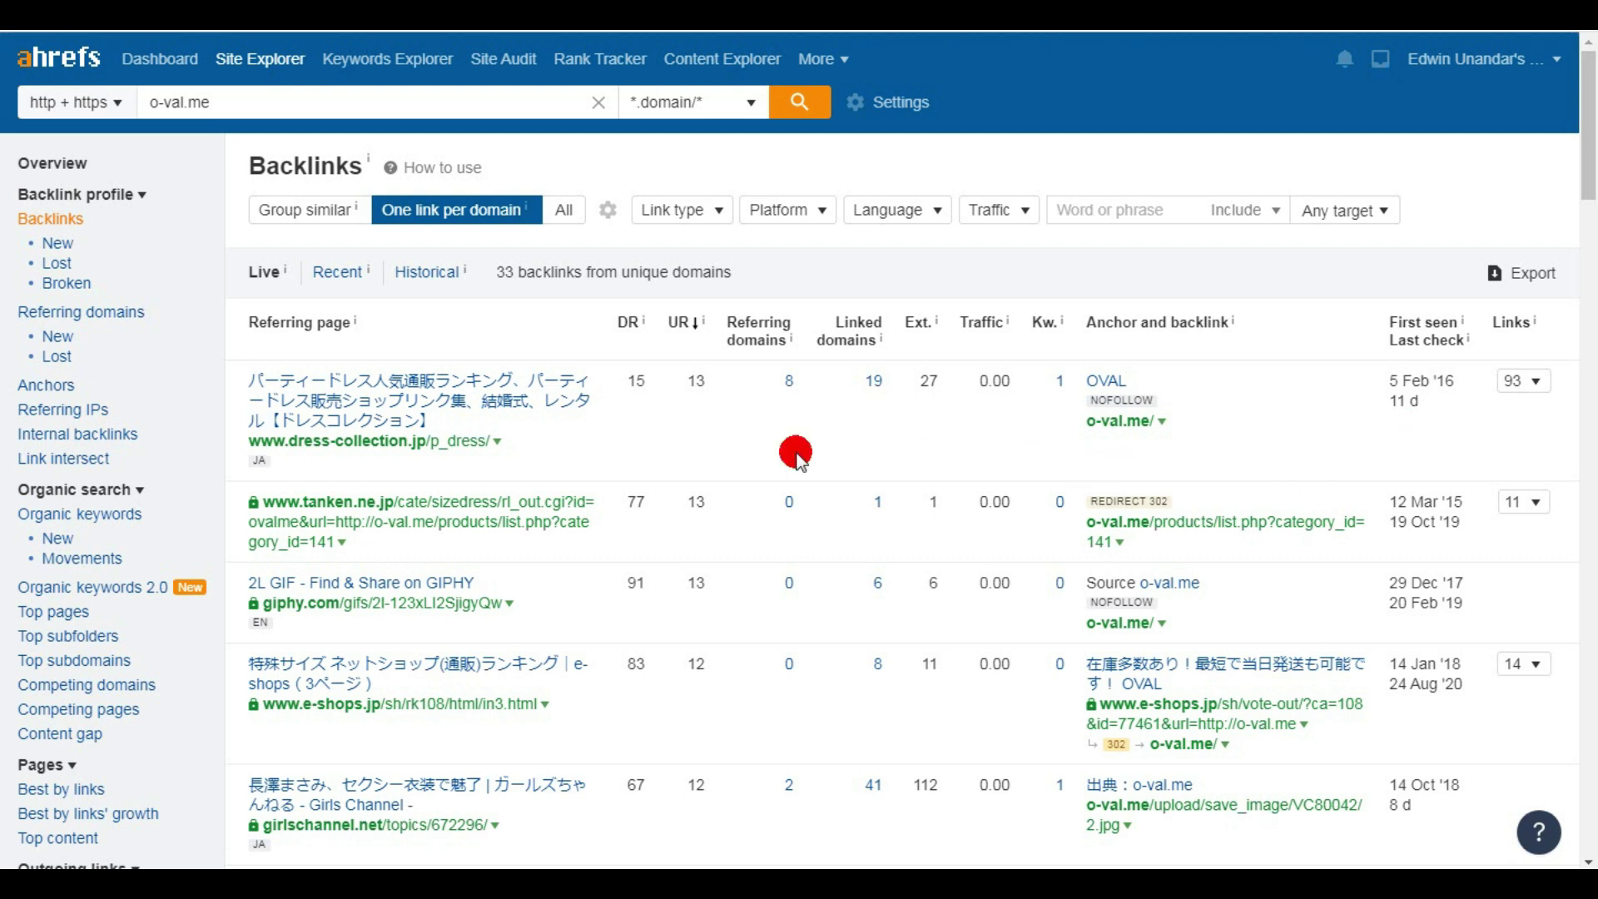
left_click(637, 329)
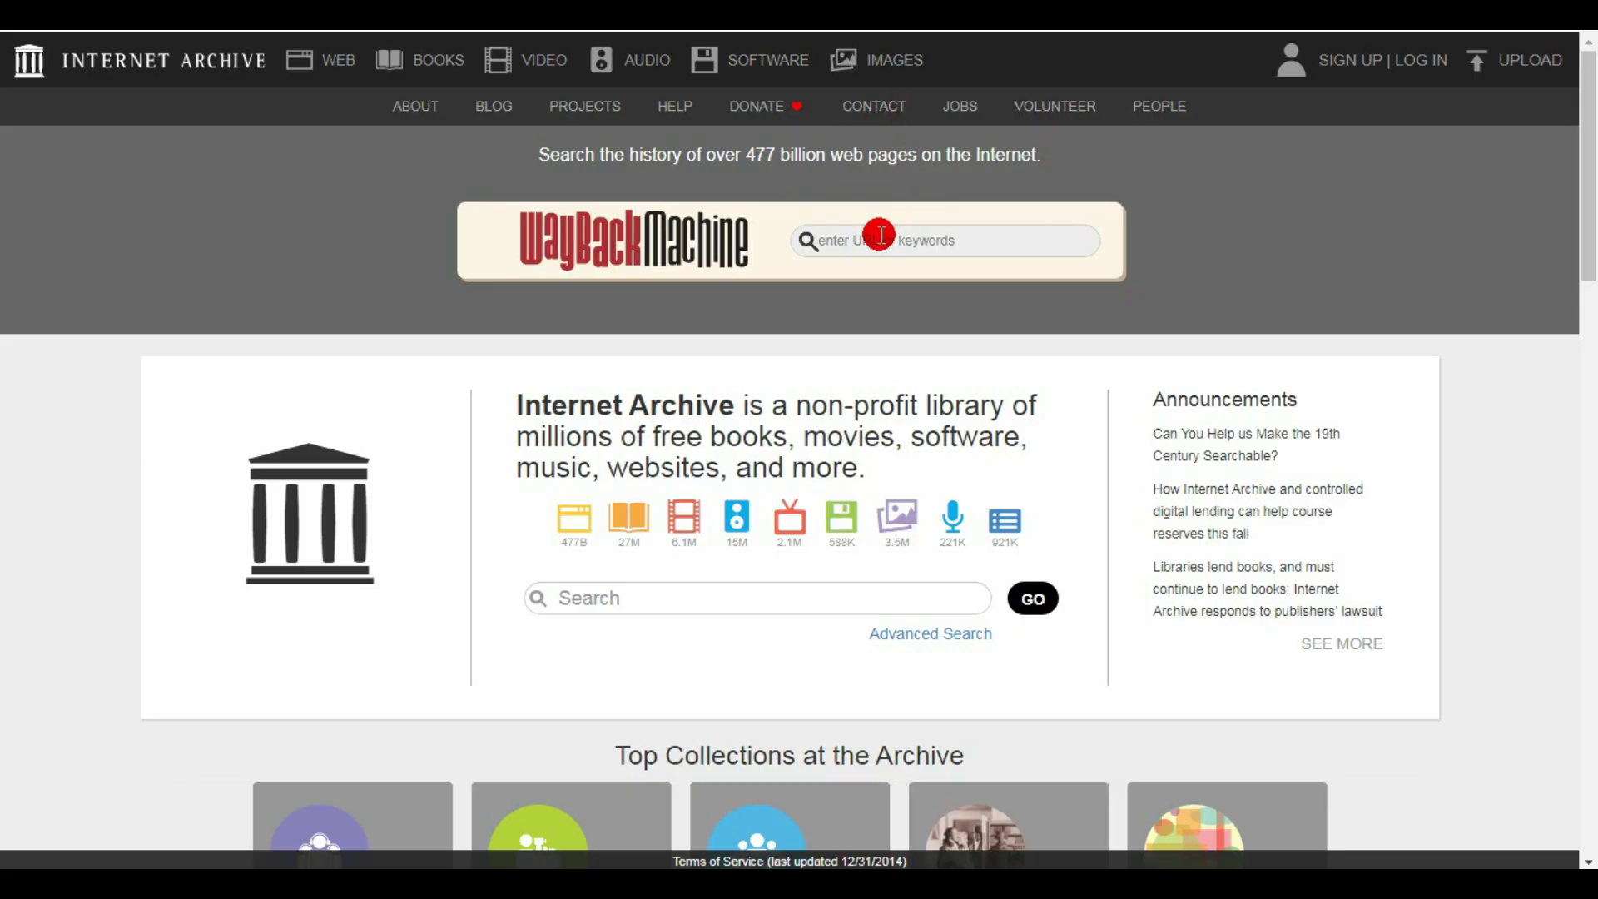
- Look up the archived captures of o-val.me in the Wayback Machine
left_click(880, 236)
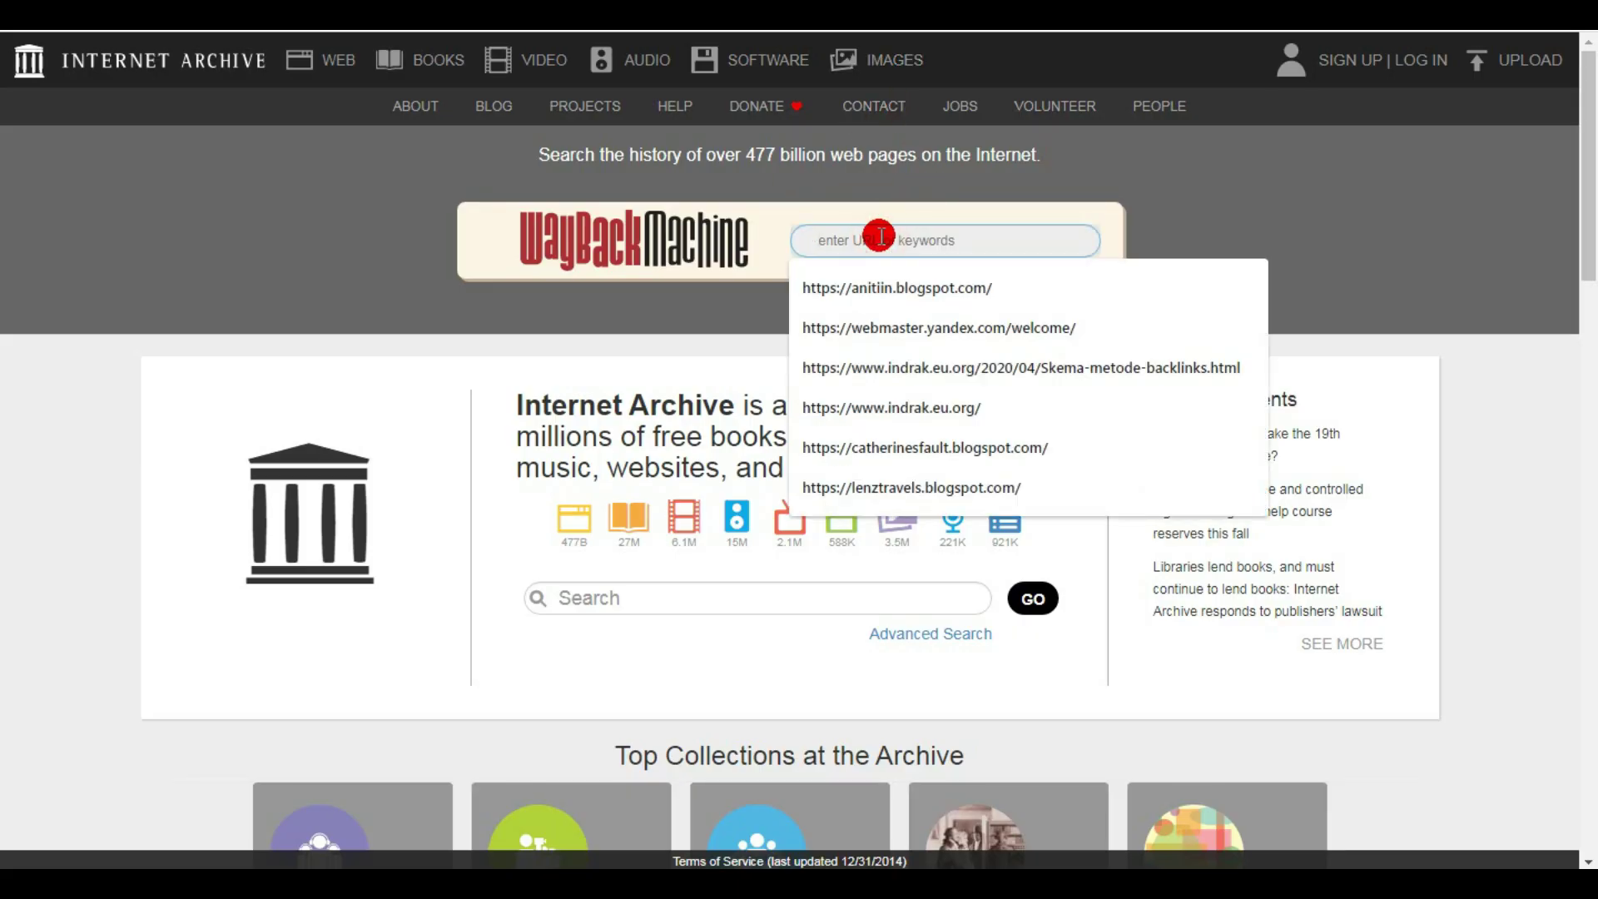
type("o")
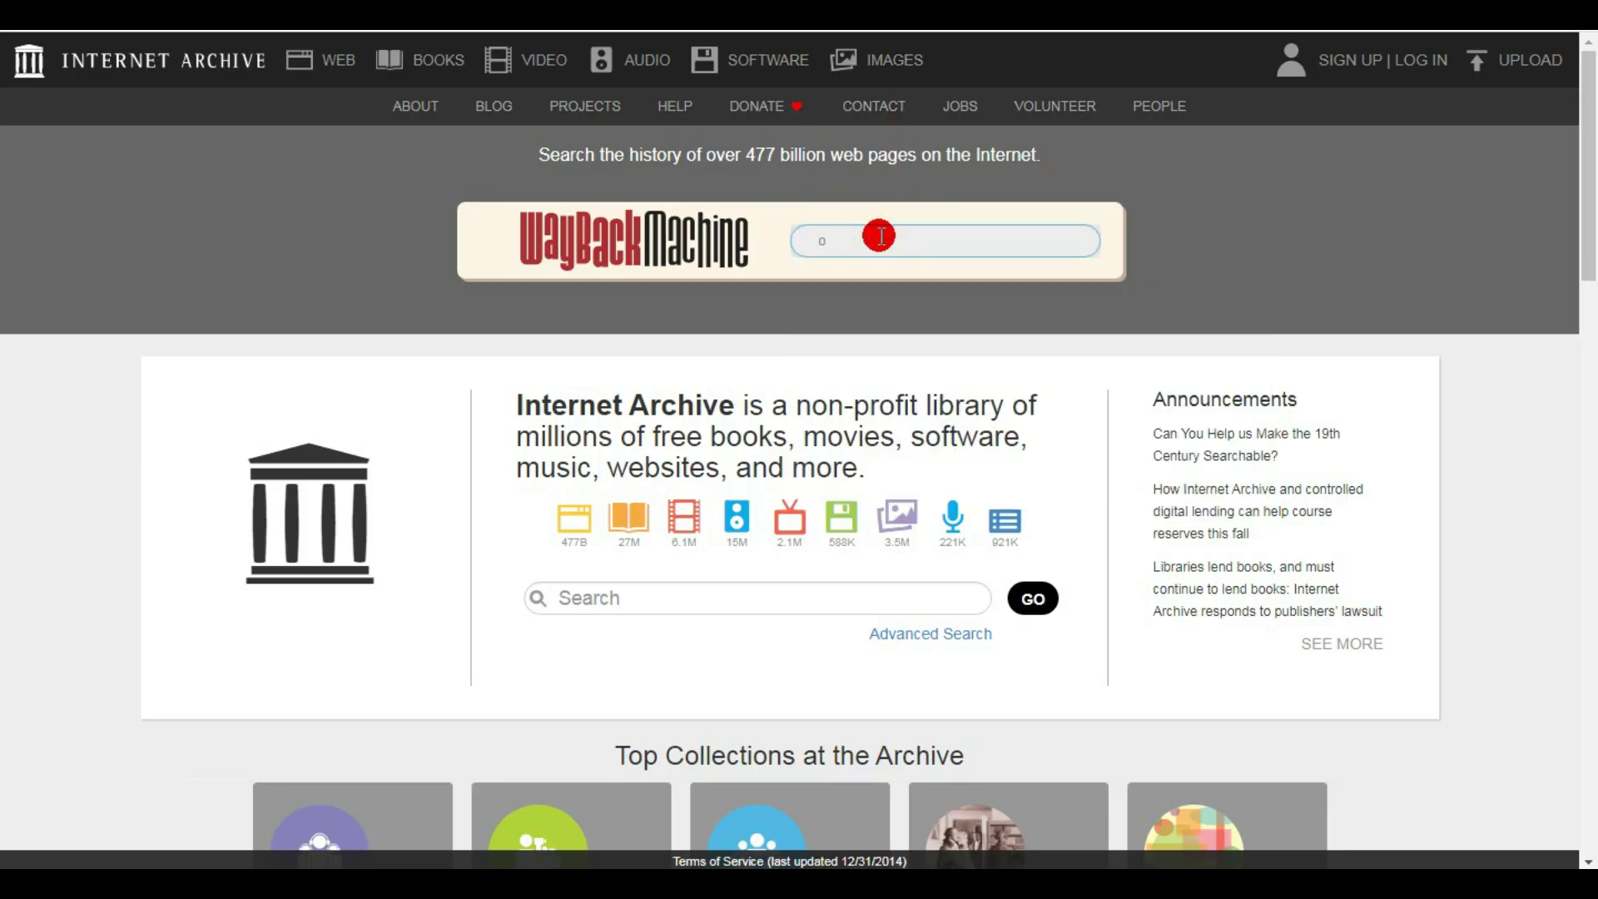
type("-")
type("va")
type("l.ma")
key("Return")
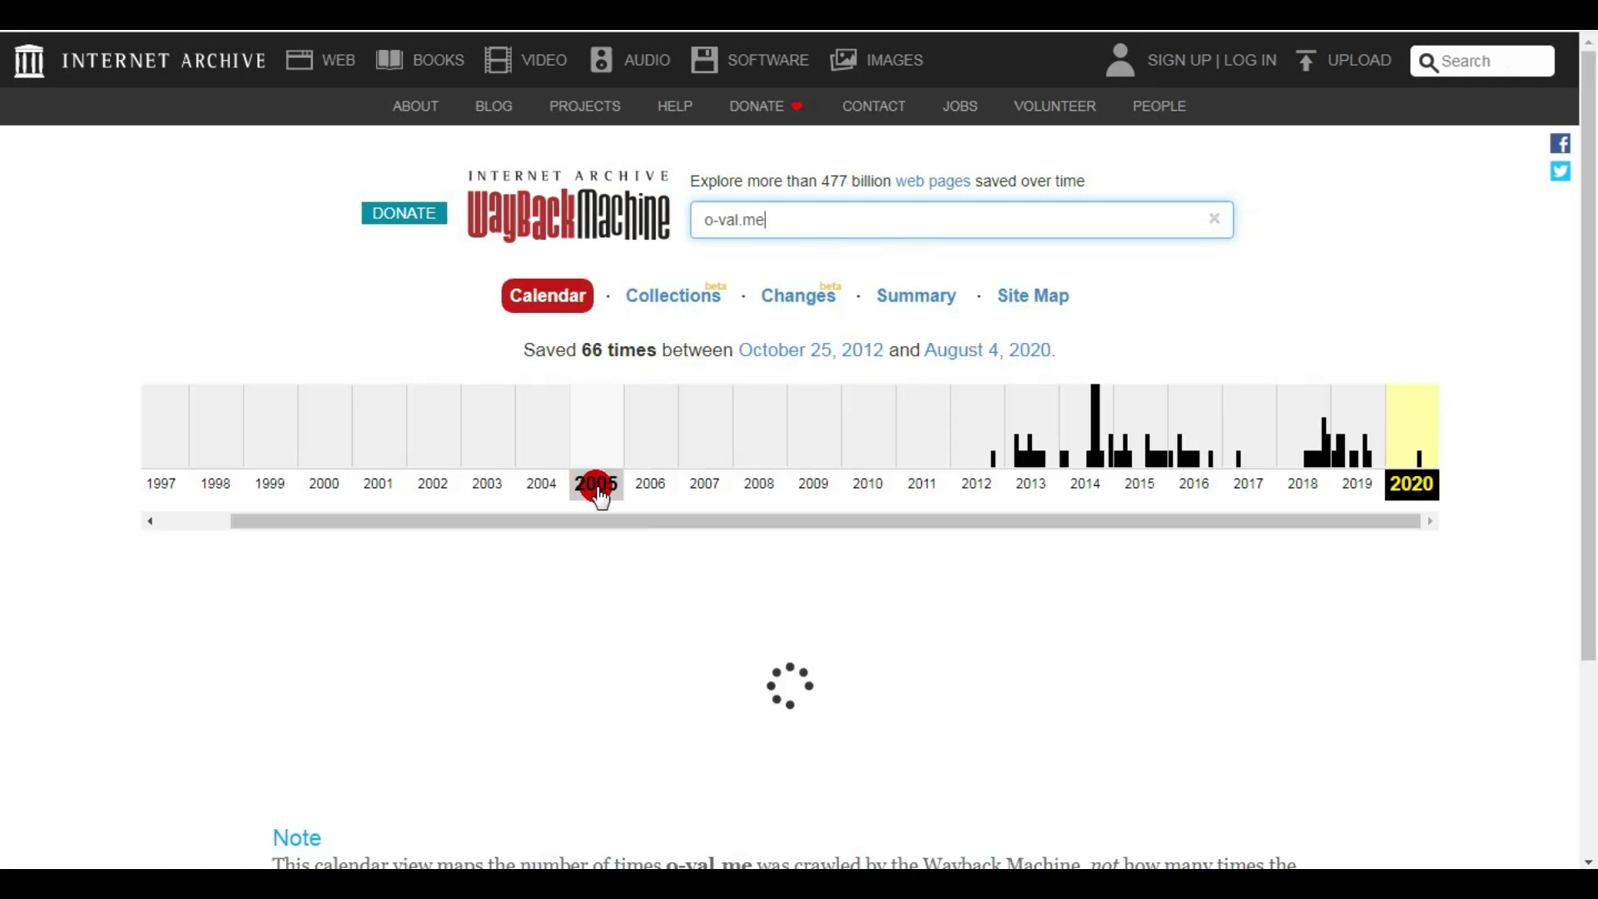
- Open the 11 September 2014 capture of o-val.me from the 2014 calendar
left_click(1098, 451)
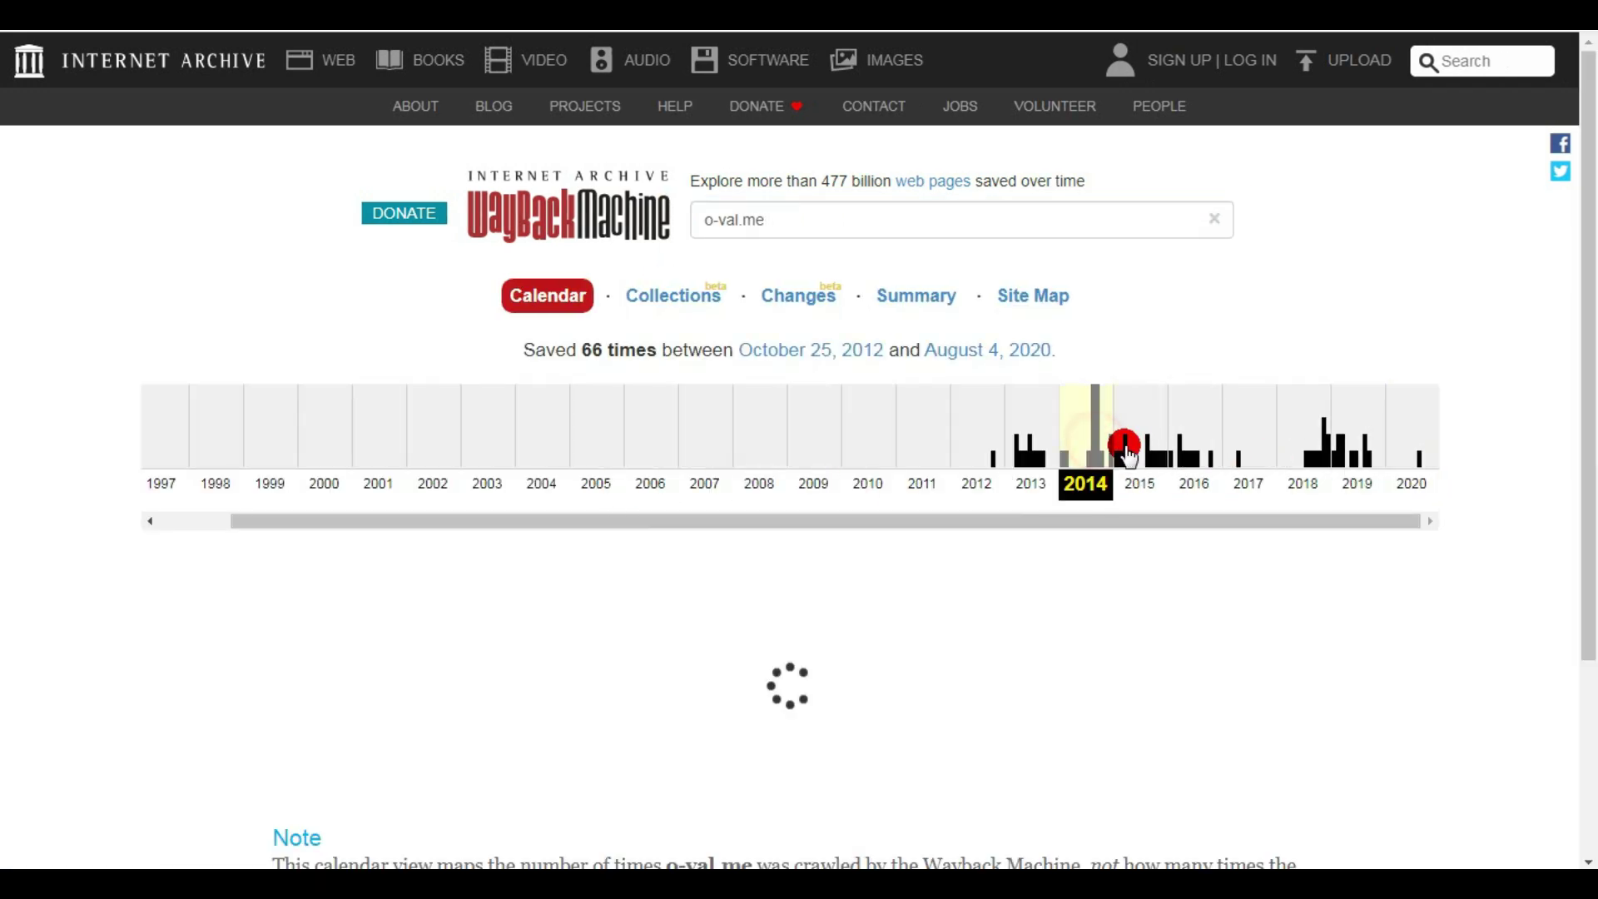
left_click_drag(1587, 420, 1591, 672)
mouse_move(399, 520)
left_click(450, 604)
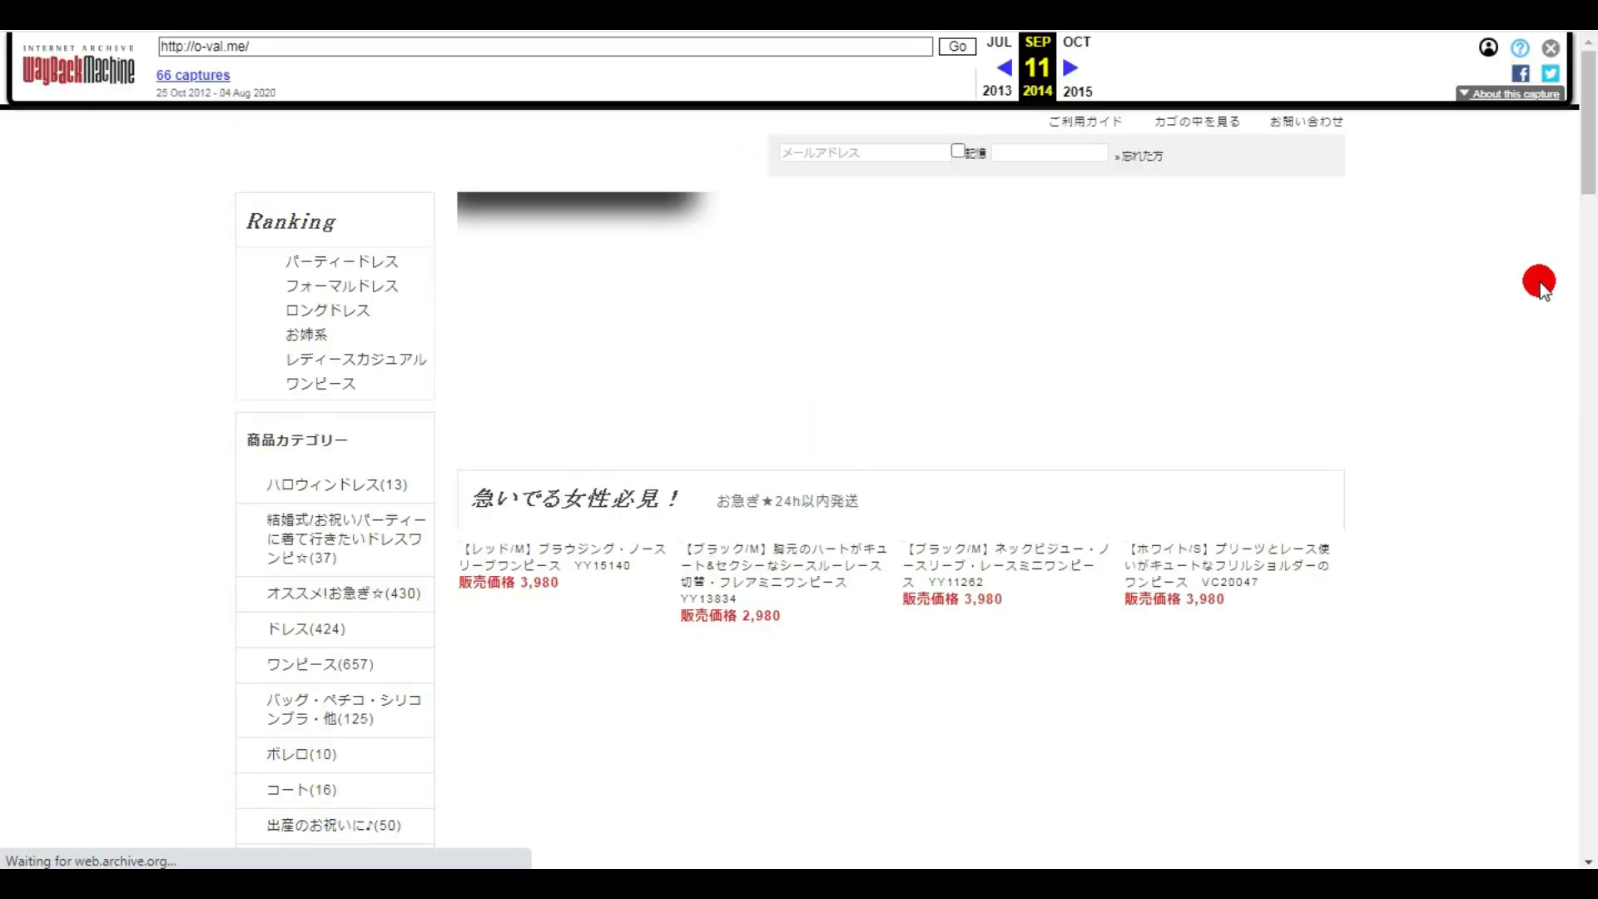
- Translate the archived o-val.me shop page to English and look over its product categories and dress listings
mouse_move(1590, 153)
left_mouse_down()
mouse_move(1590, 606)
mouse_move(1589, 150)
left_mouse_up()
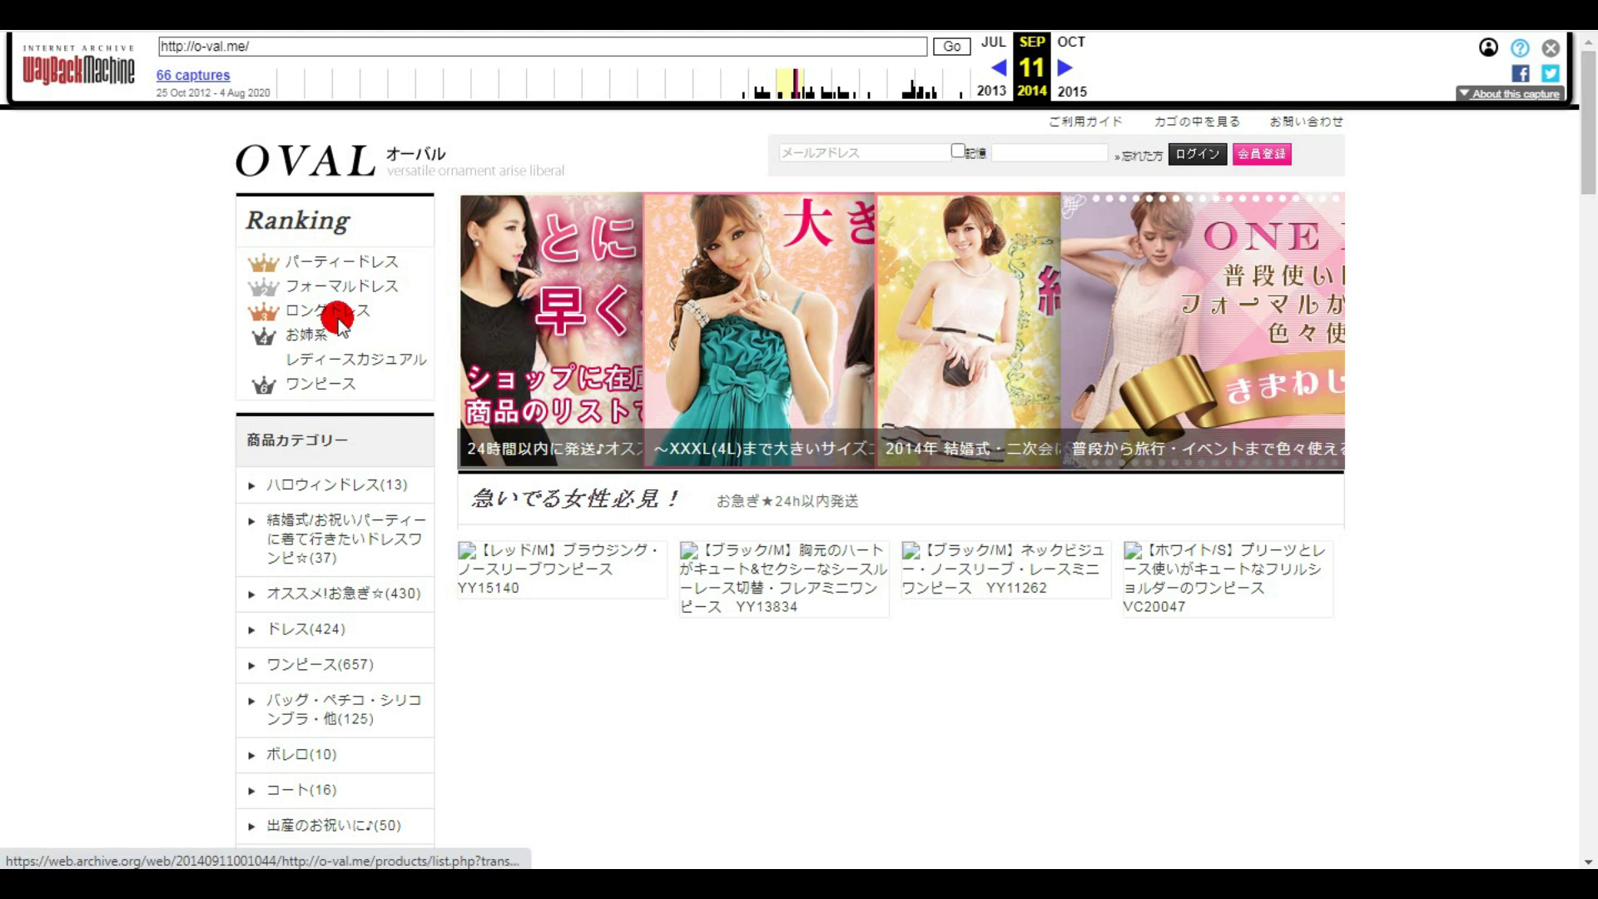
right_click(93, 285)
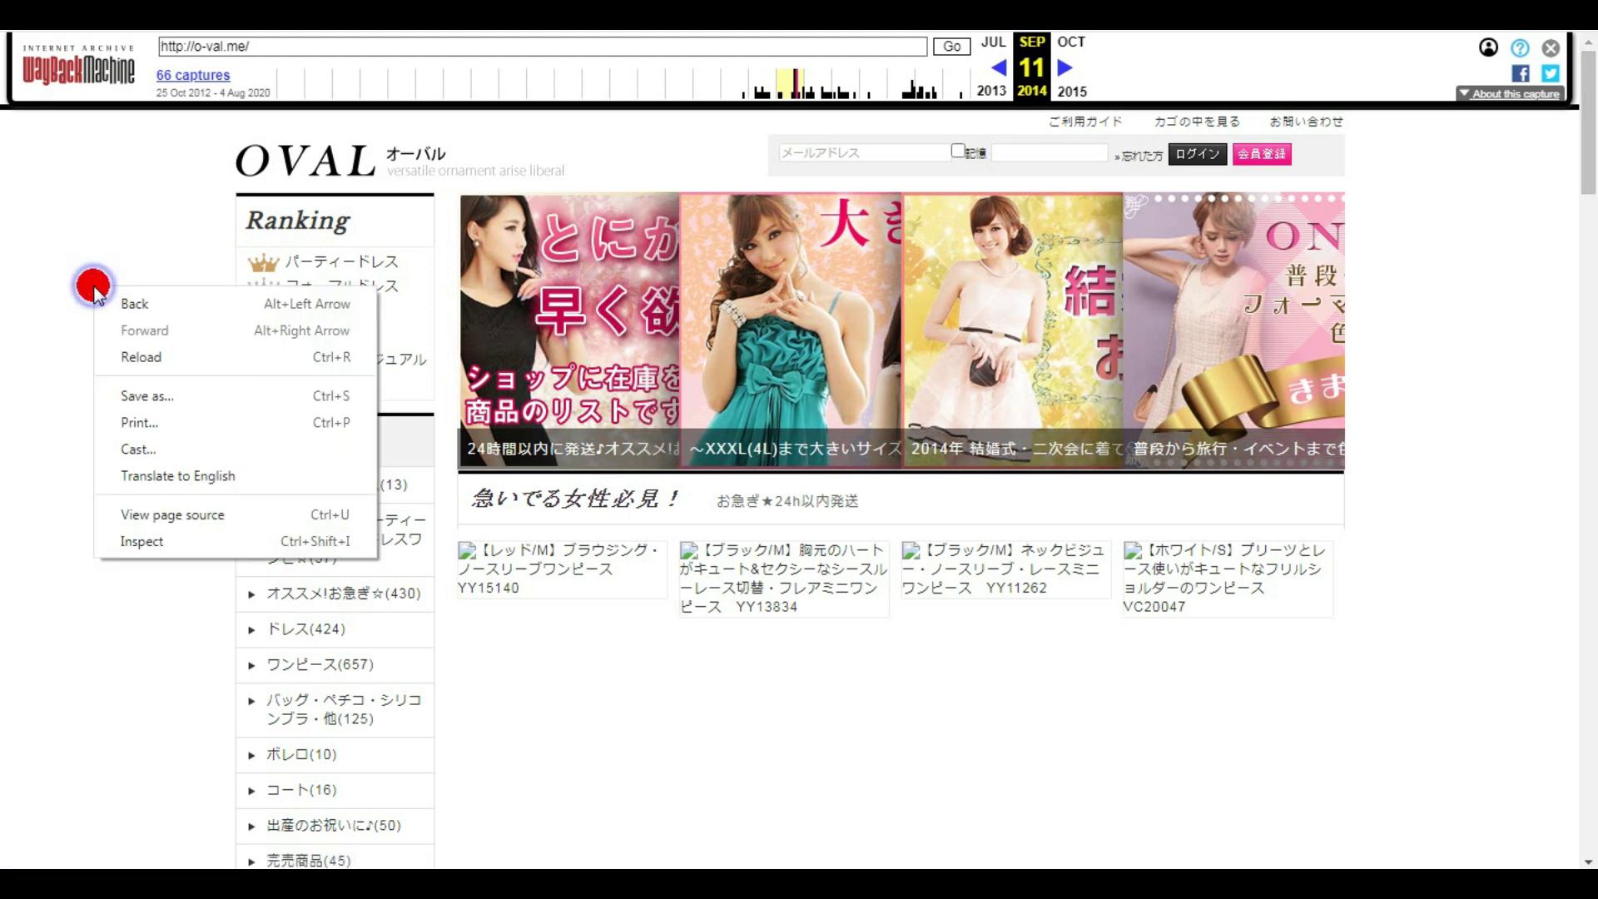
left_click(150, 478)
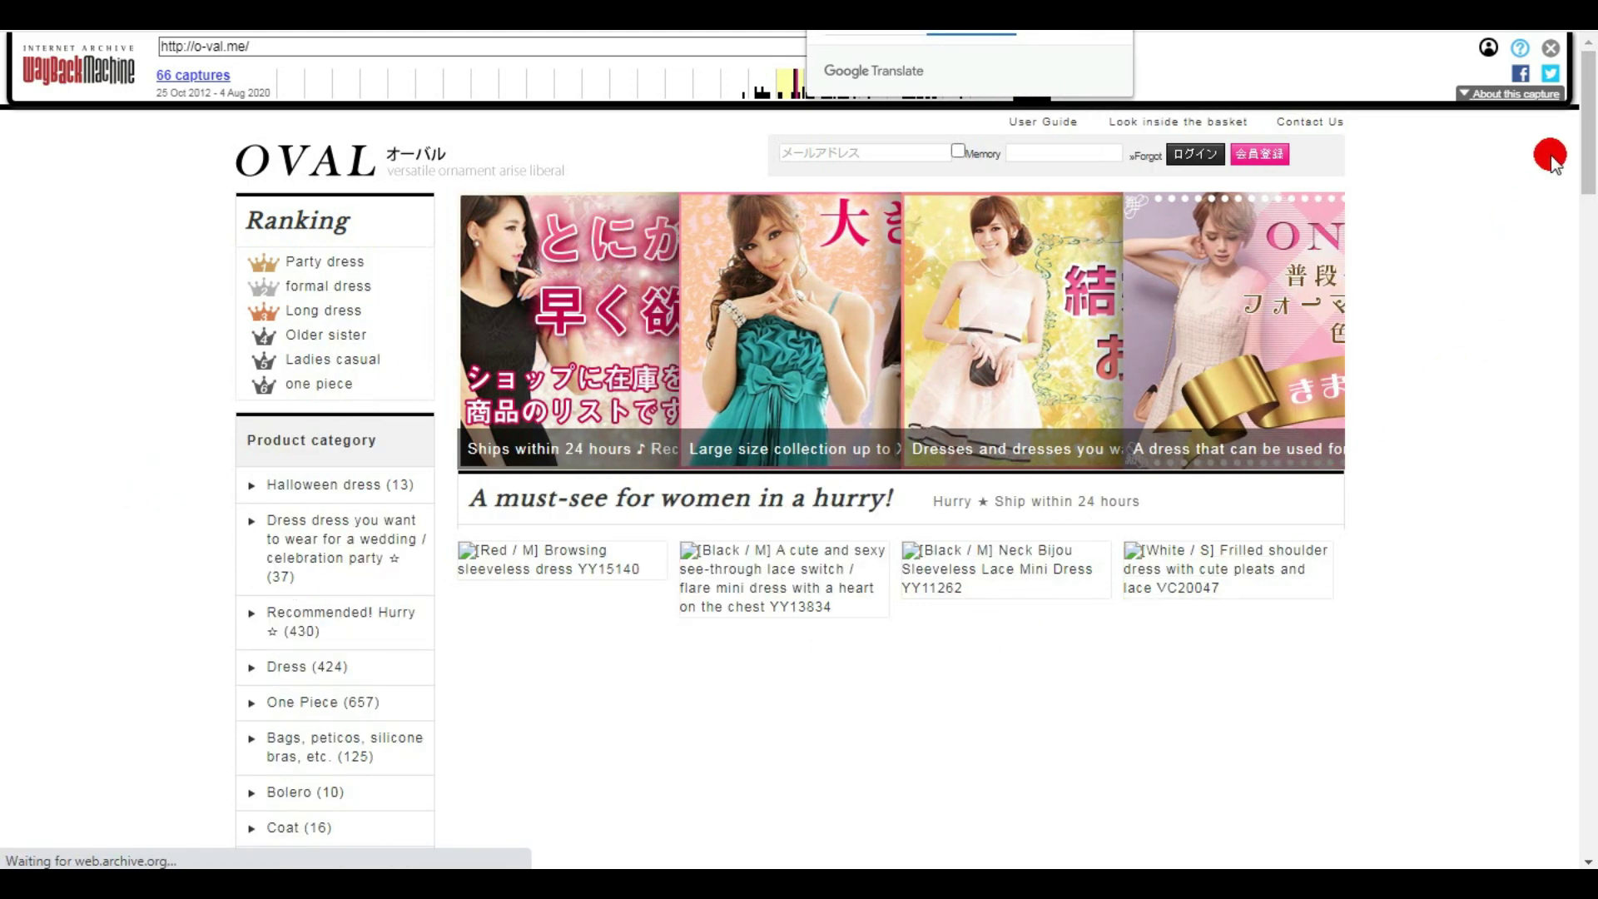
scroll(1588, 159, "down", 2)
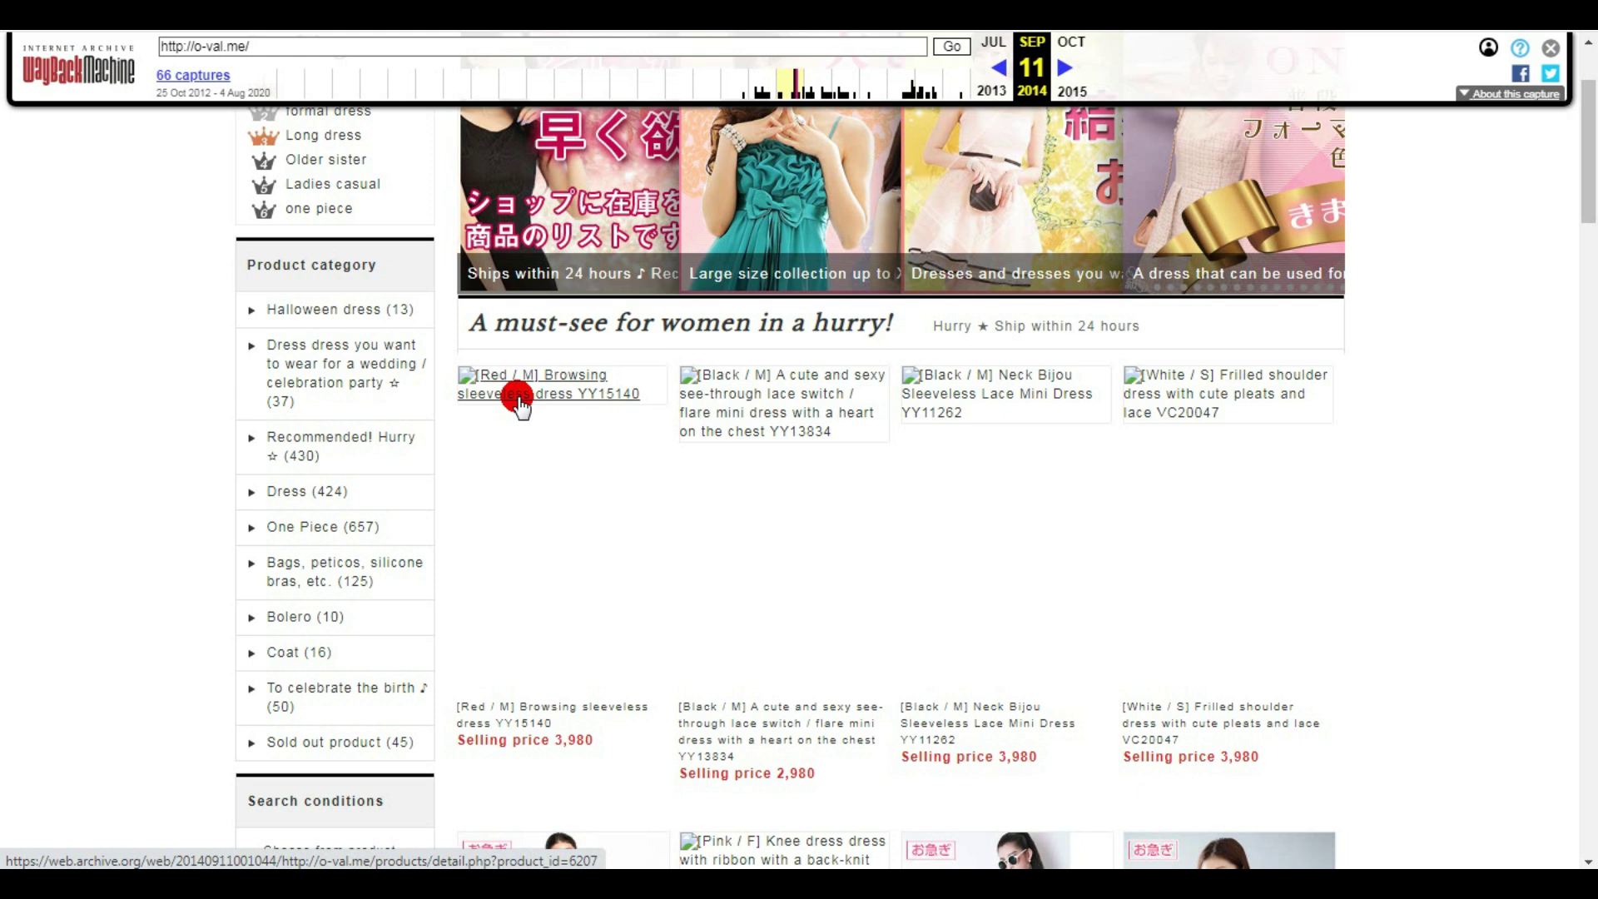
left_click(749, 391)
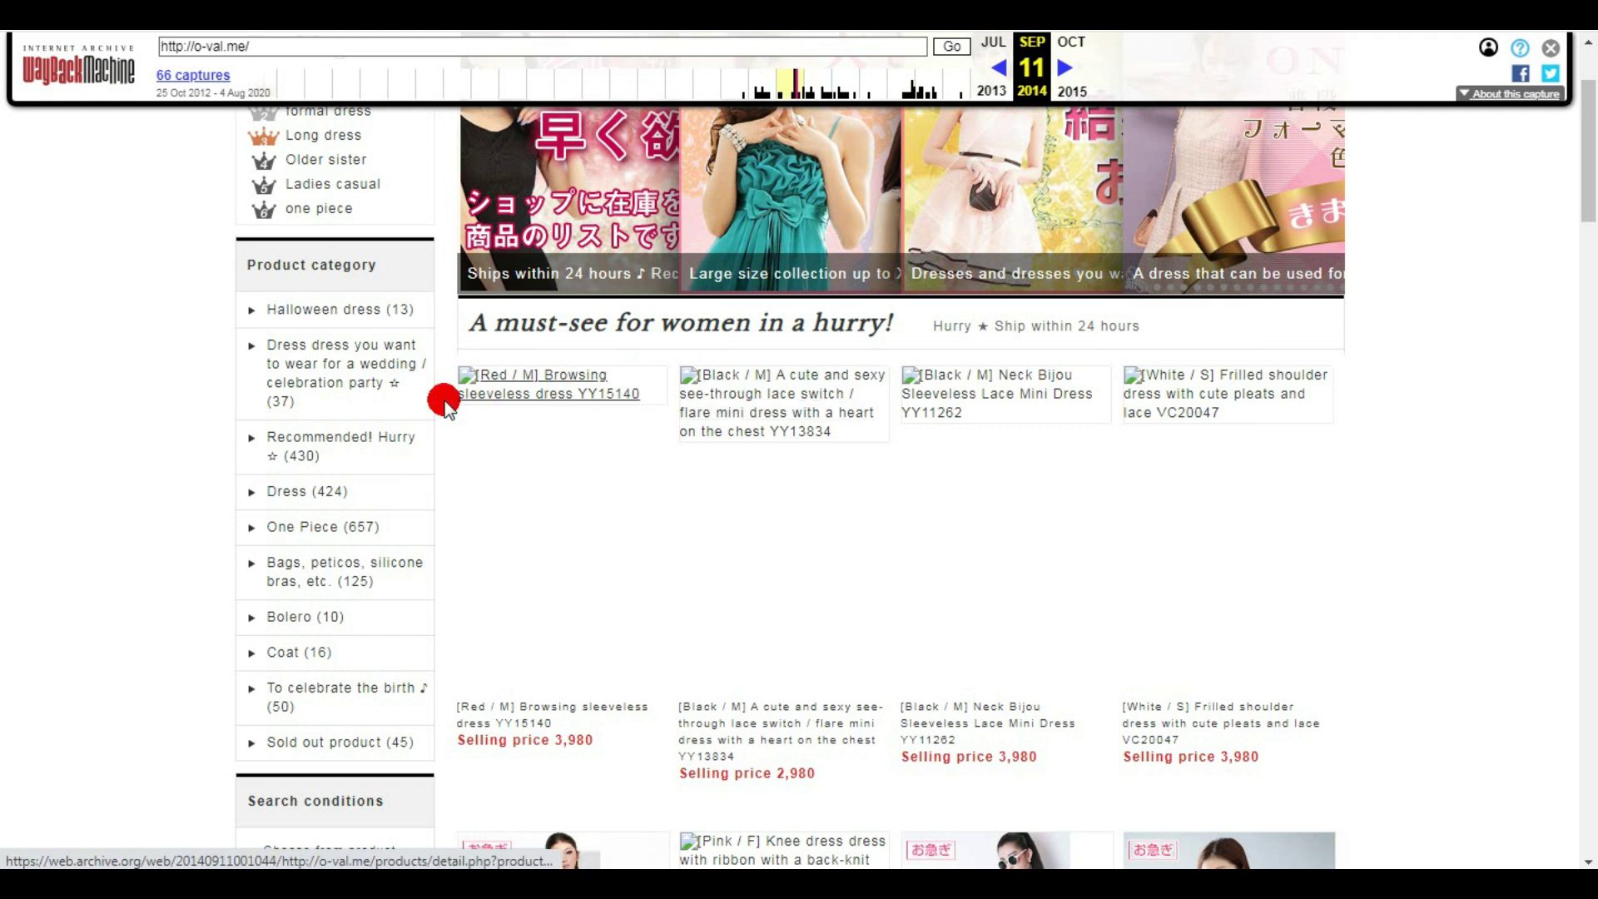
left_click(483, 402)
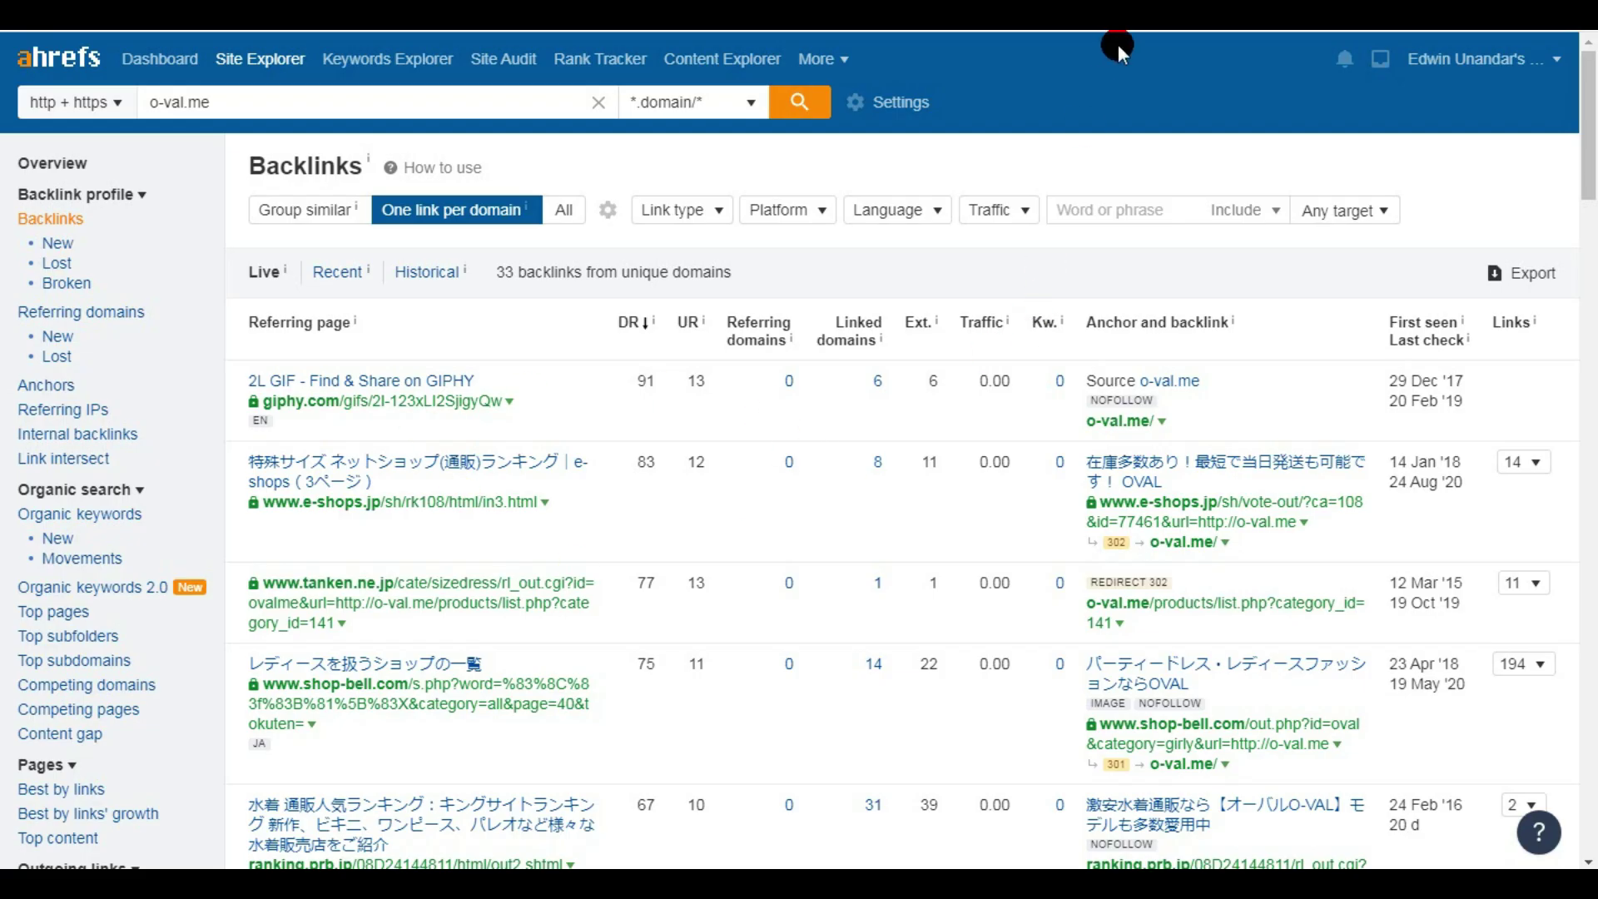
- Return to Ahrefs and review the o-val.me backlinks in descending DR order
left_click_drag(1585, 183, 1583, 189)
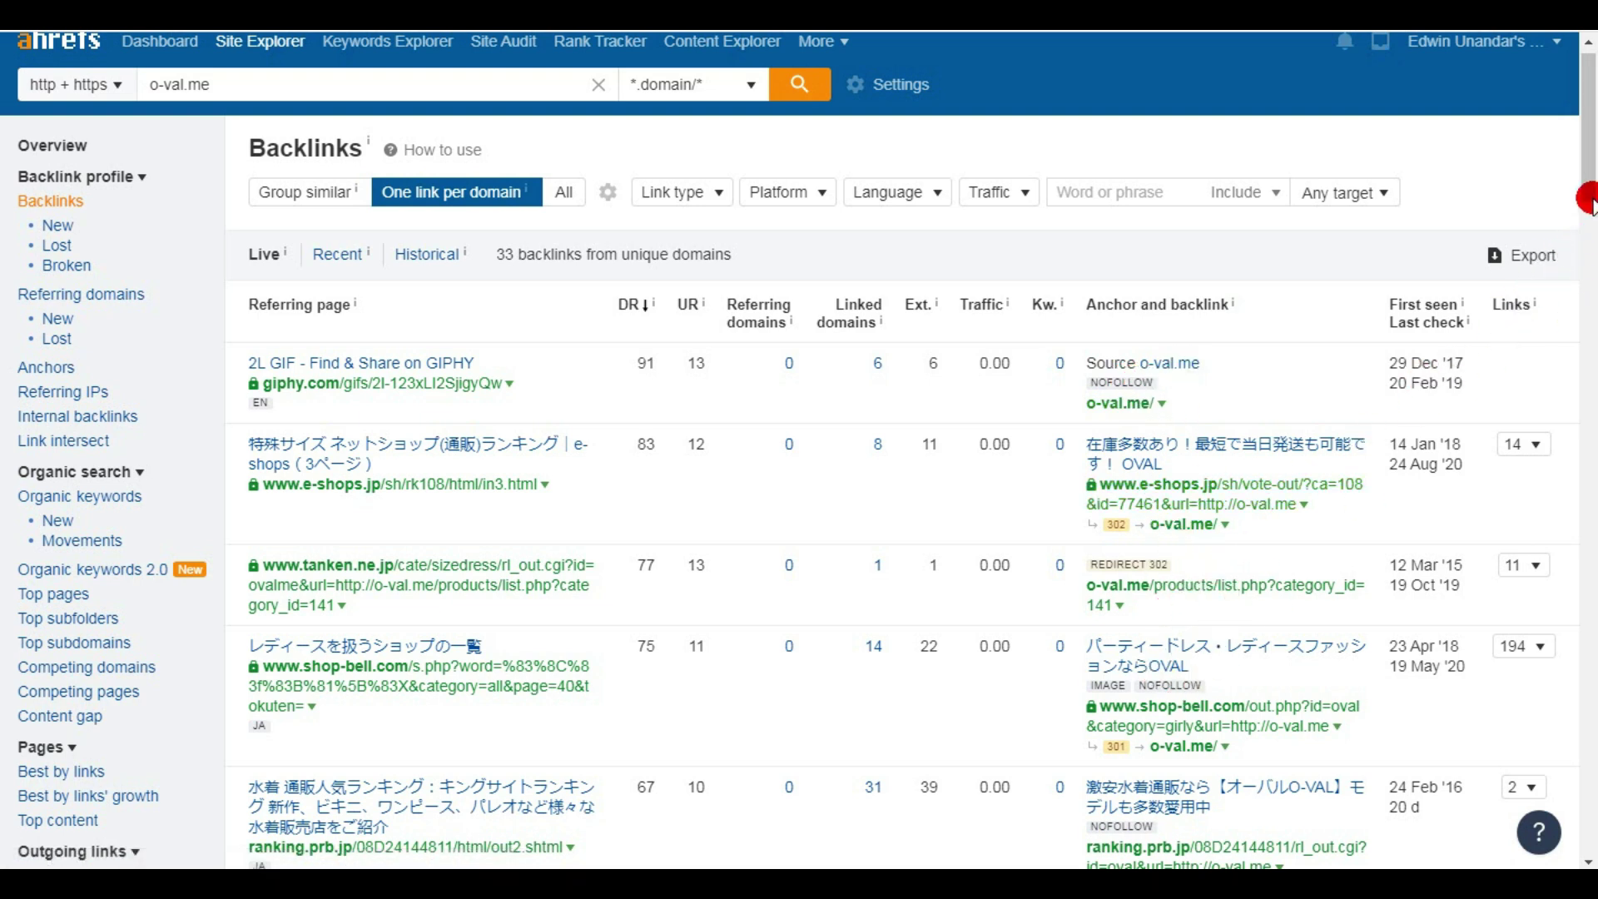
mouse_move(1584, 167)
left_mouse_down()
mouse_move(1581, 296)
mouse_move(1549, 435)
left_mouse_up()
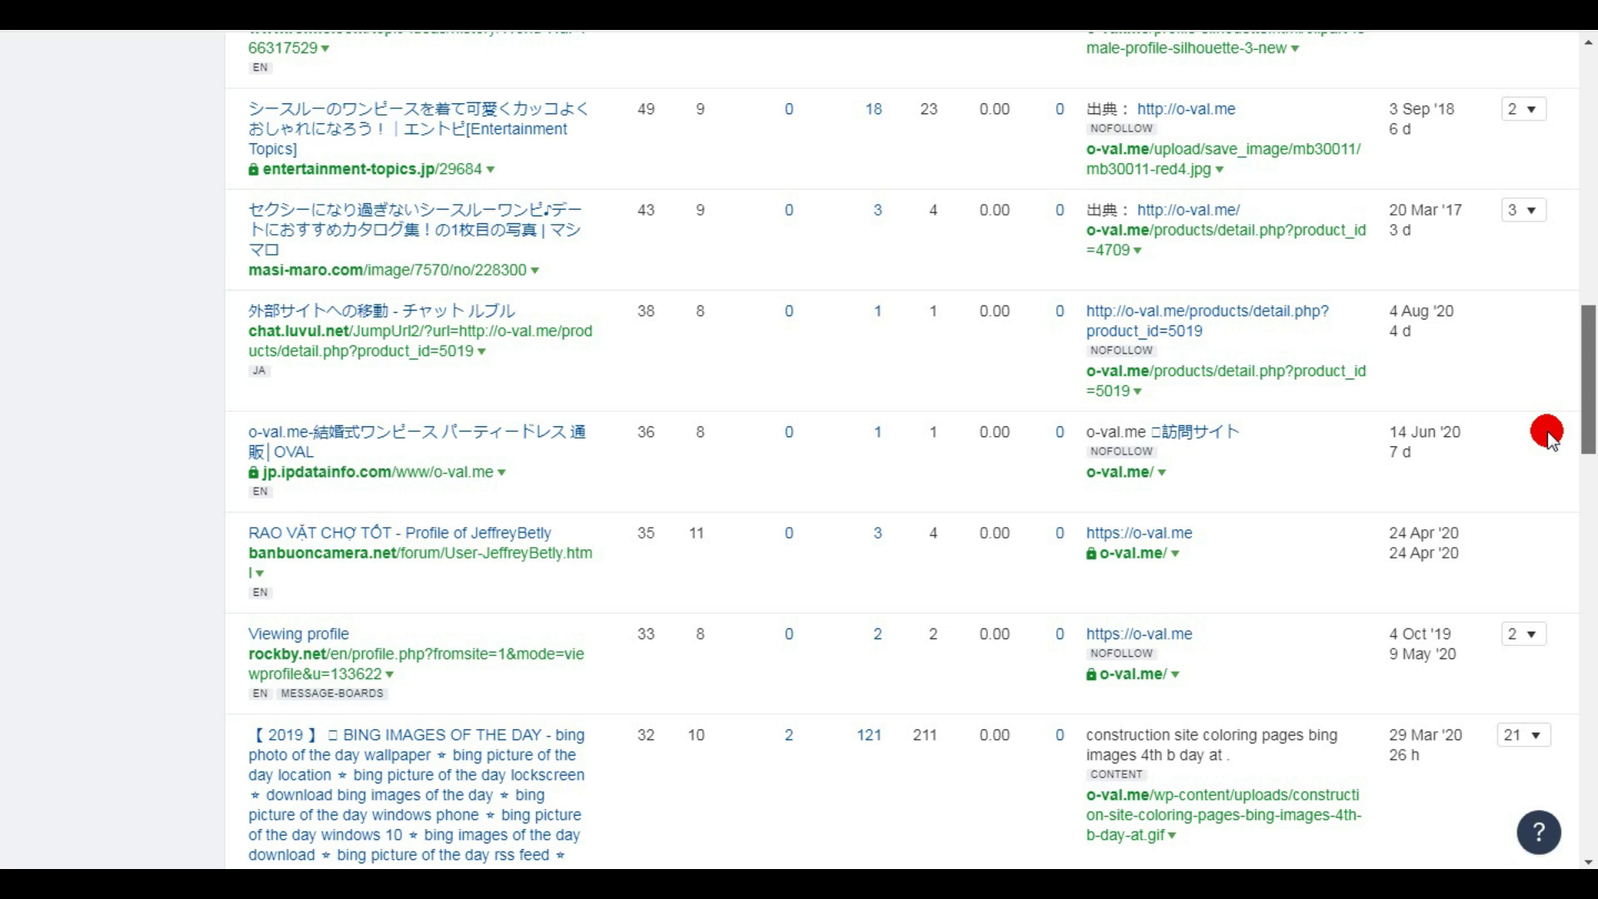
scroll(1546, 453, "down", 3)
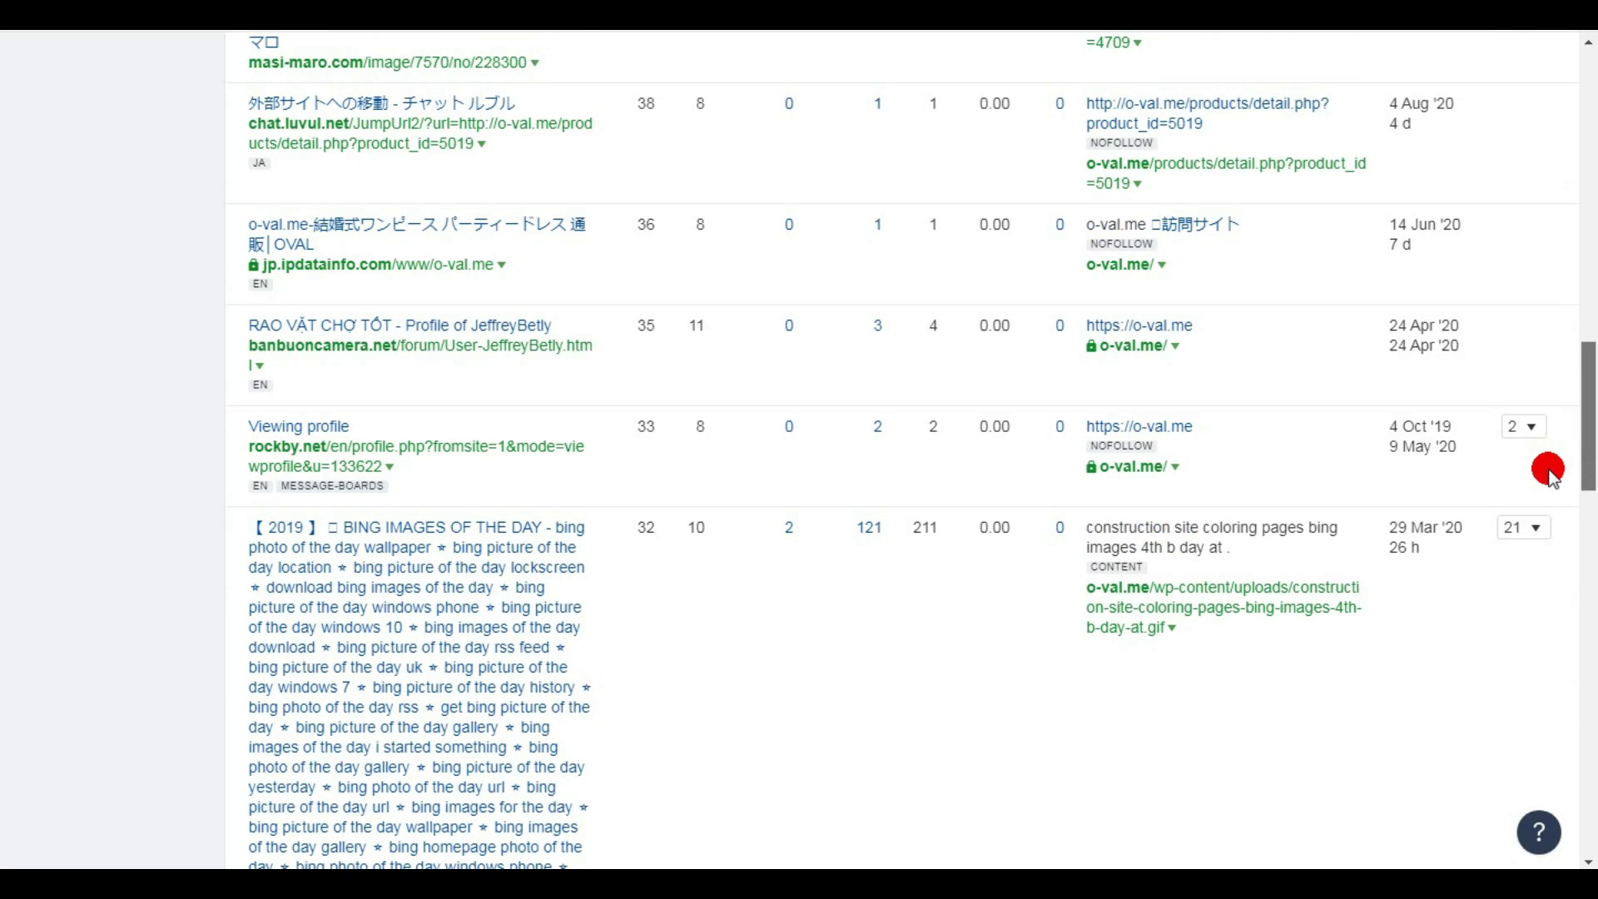
scroll(1548, 476, "down", 1)
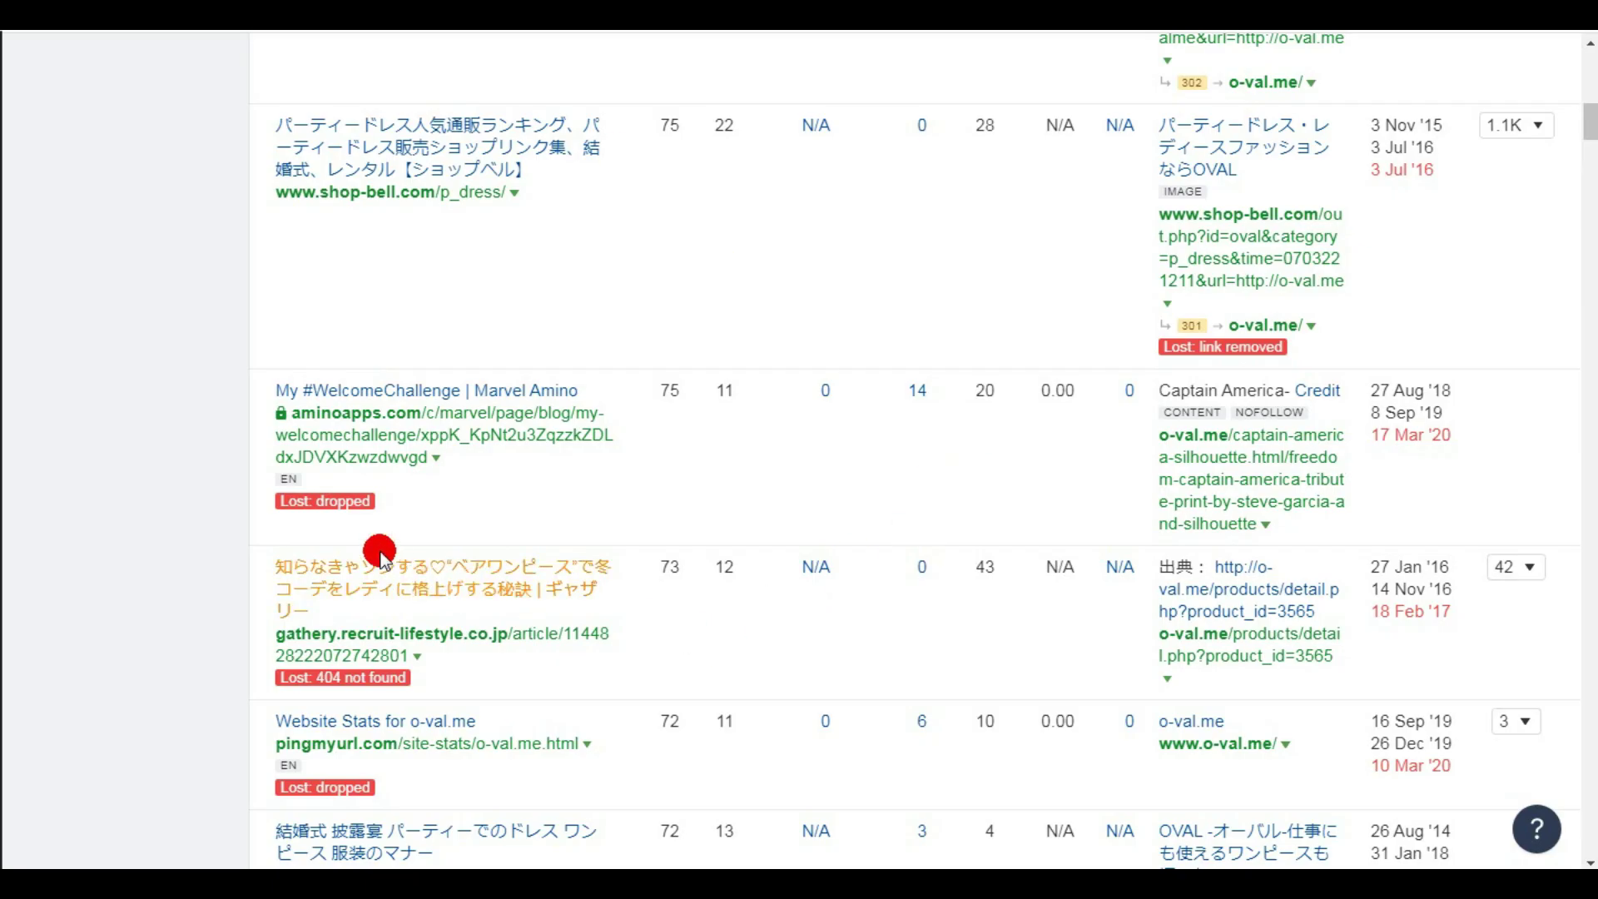
- Check the lost Marvel Amino backlink by opening its o-val.me target page and the Captain America credit link in the source post
mouse_move(352, 495)
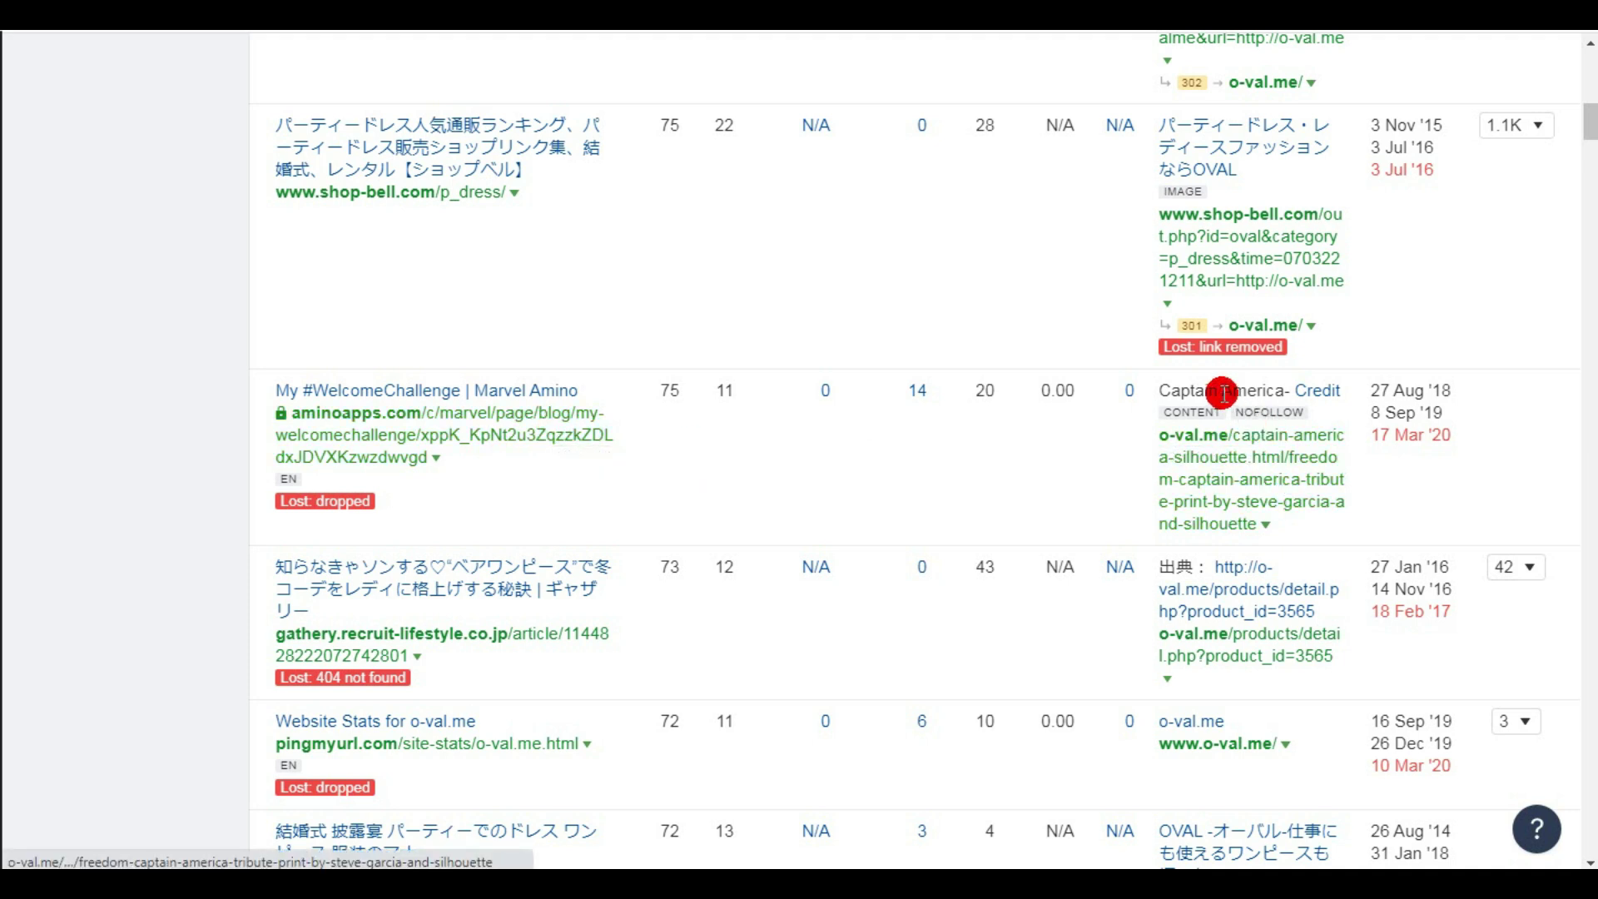
left_click(1227, 471)
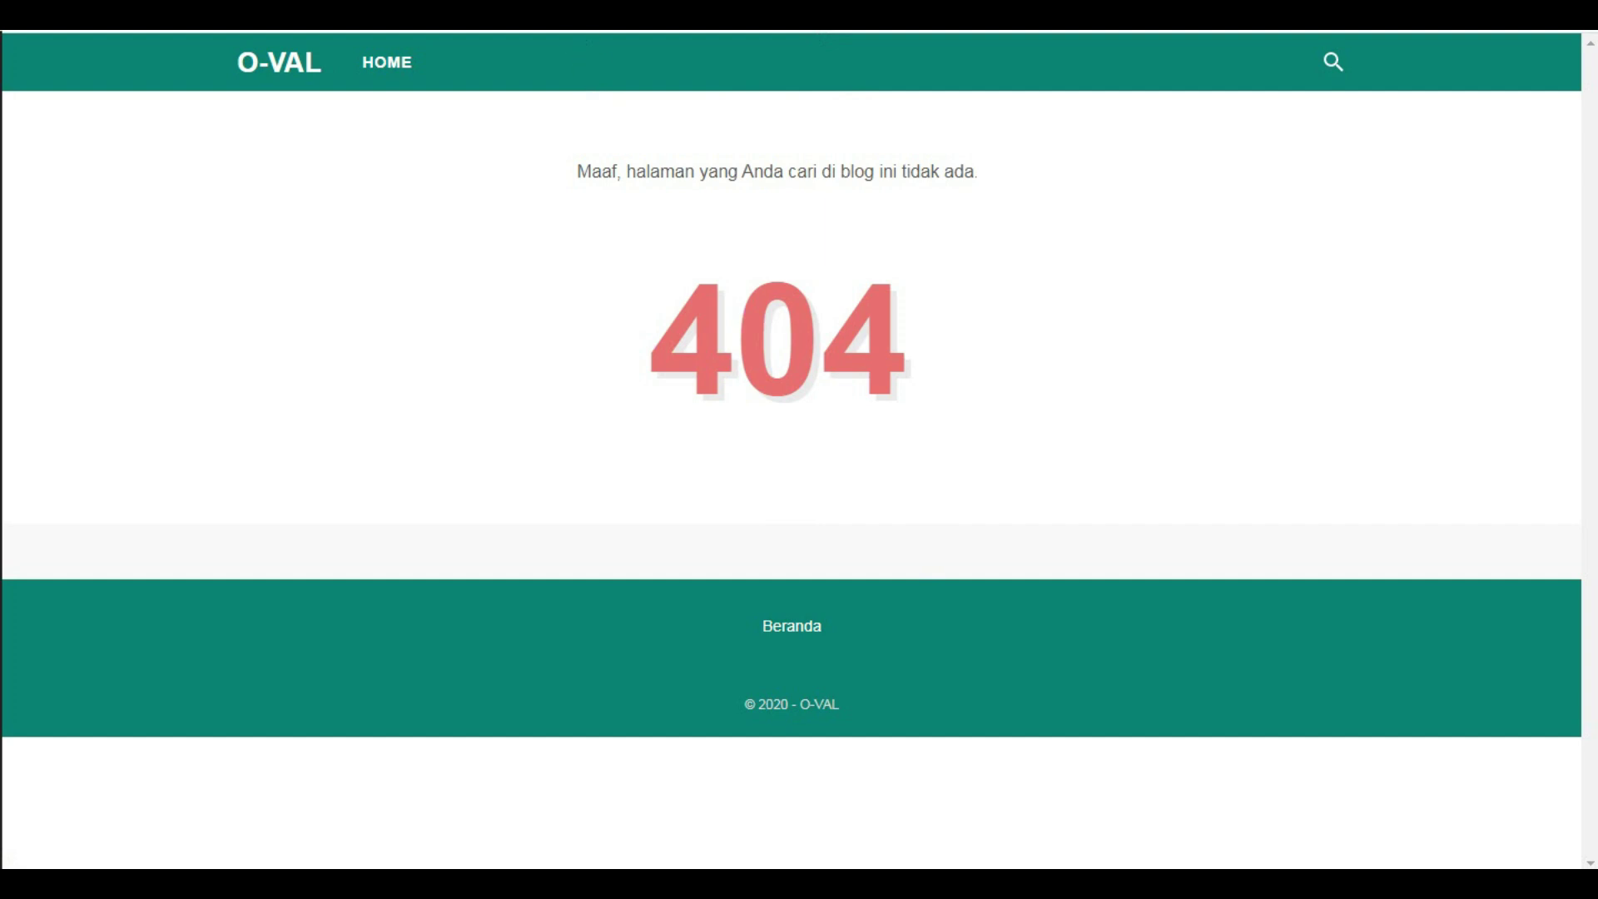
key("alt+Left")
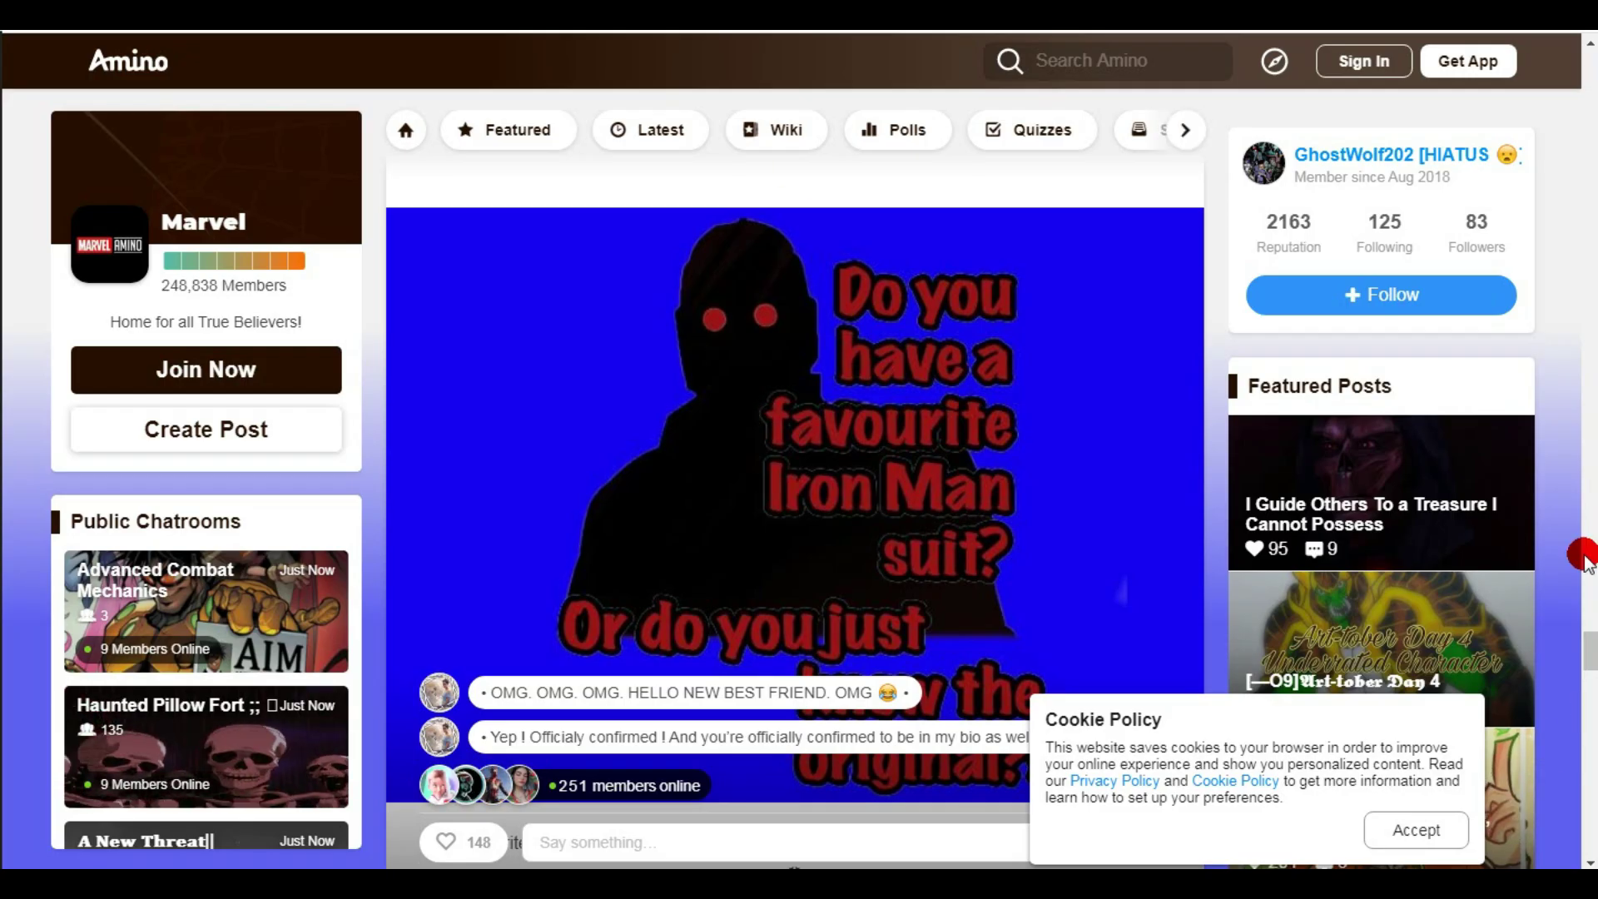
left_click_drag(1588, 644, 1586, 687)
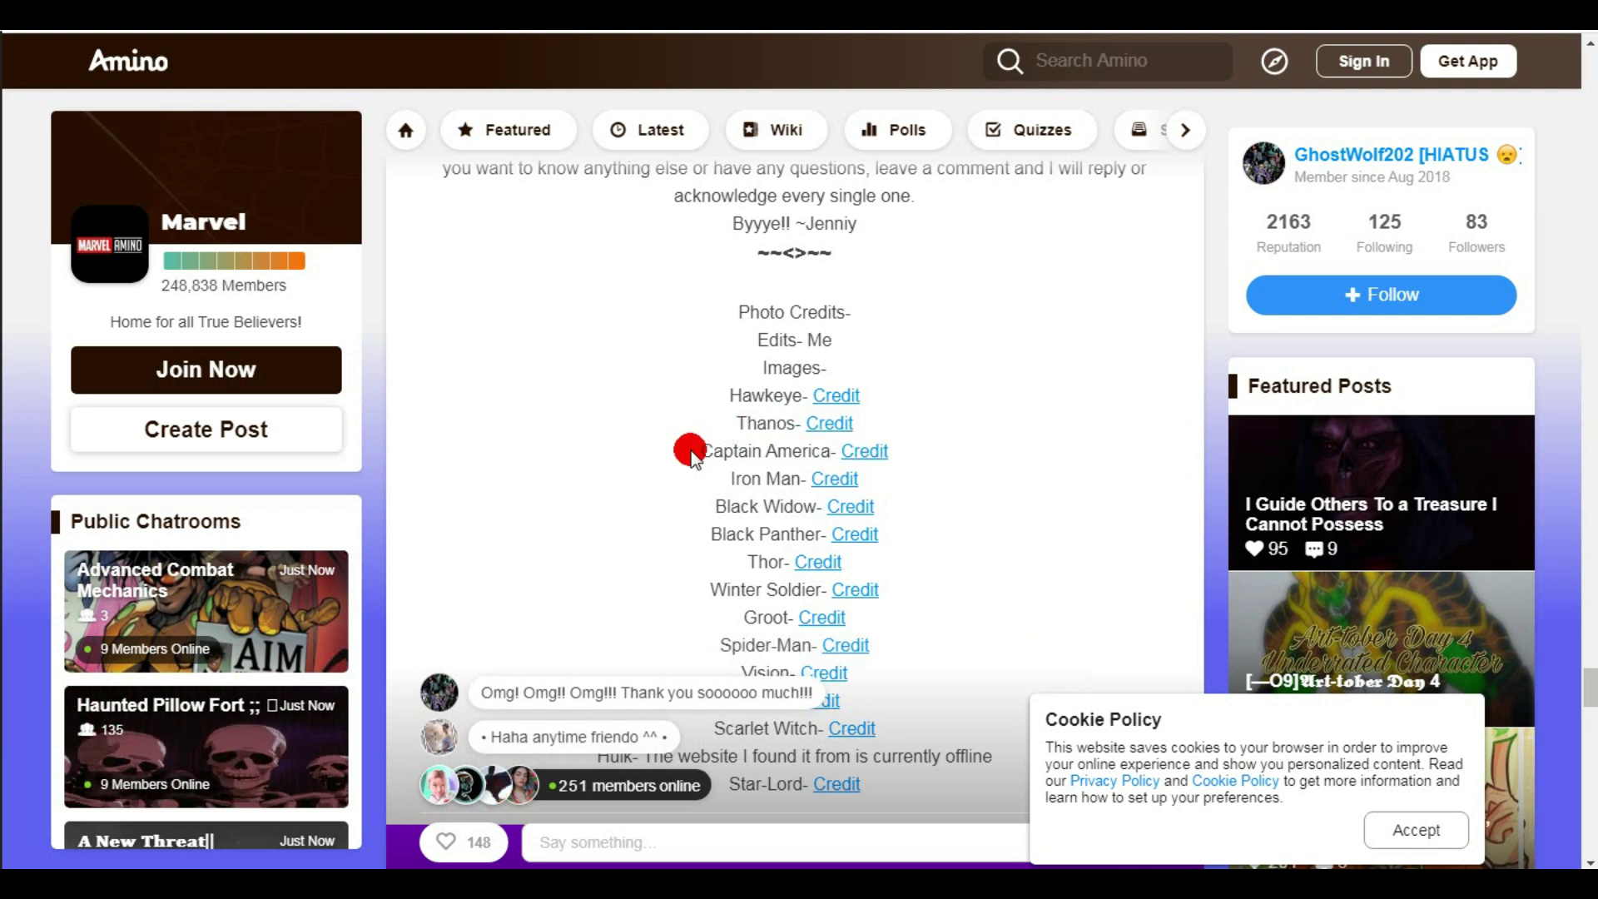
left_click(861, 460)
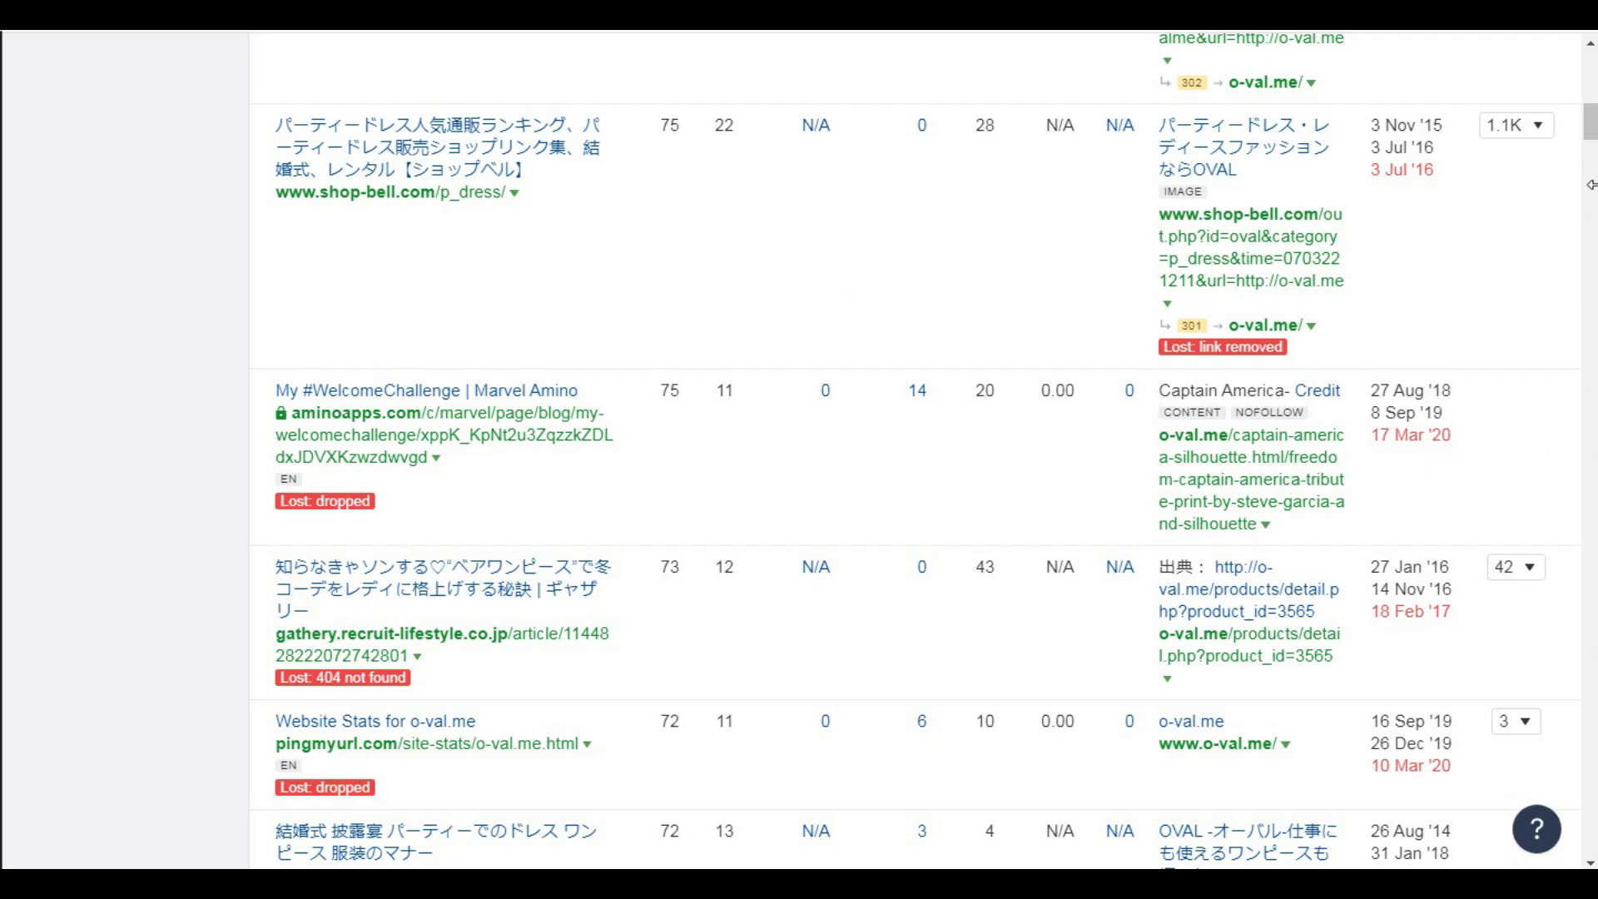
left_click_drag(1589, 121, 1590, 62)
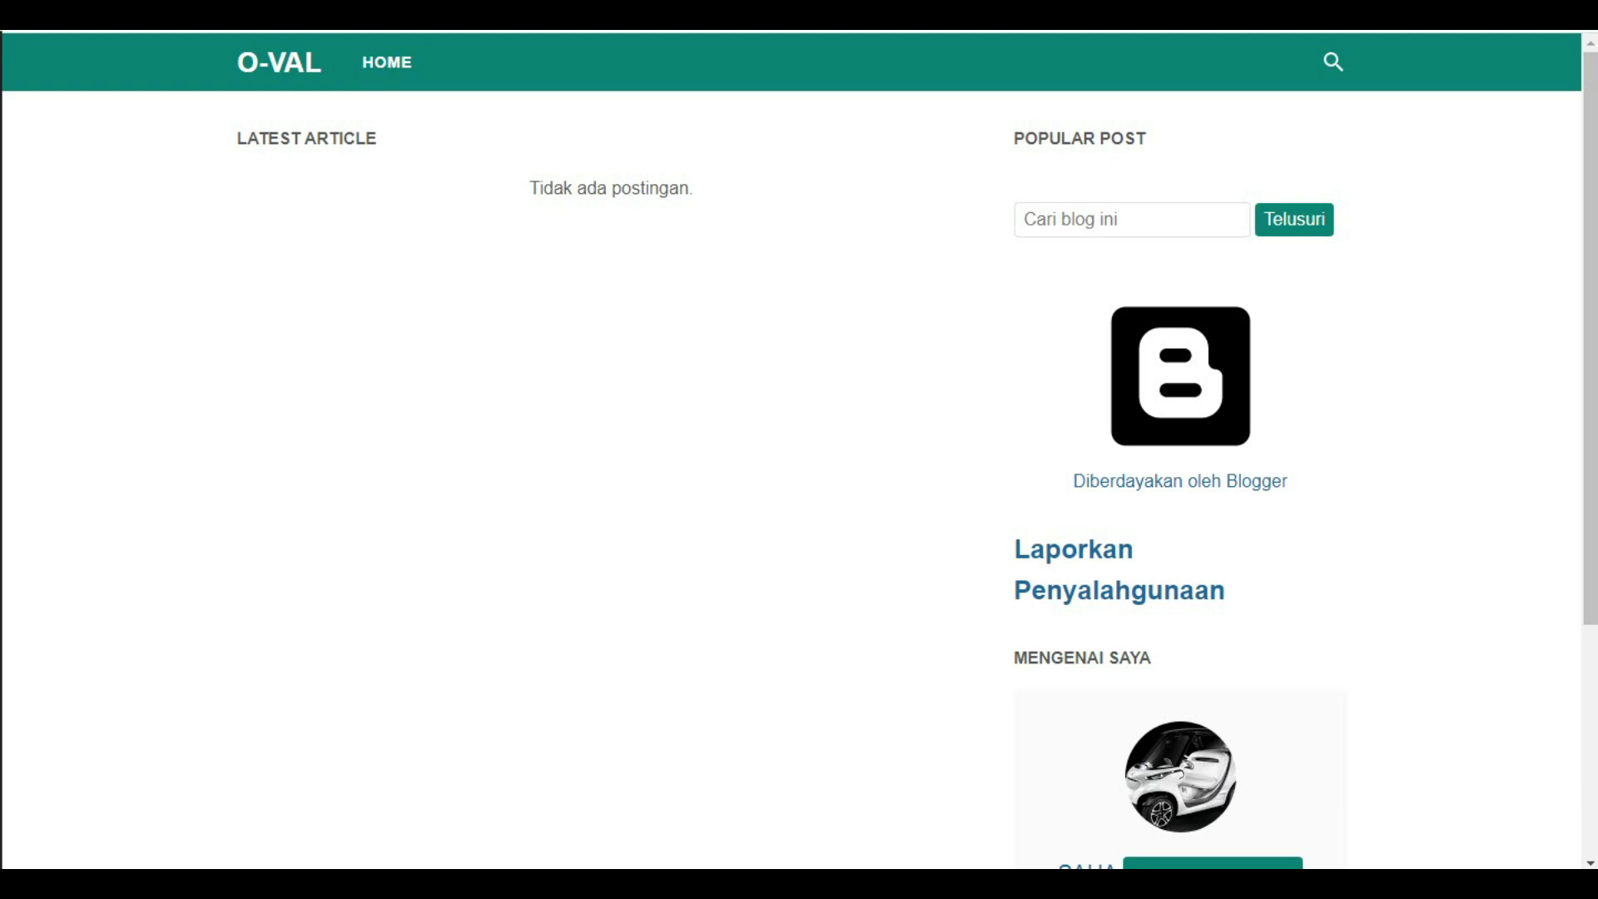
- Go to the Internet Archive site and look up the captures of o-val.me in the Wayback Machine again
key("ctrl+l")
type("arc")
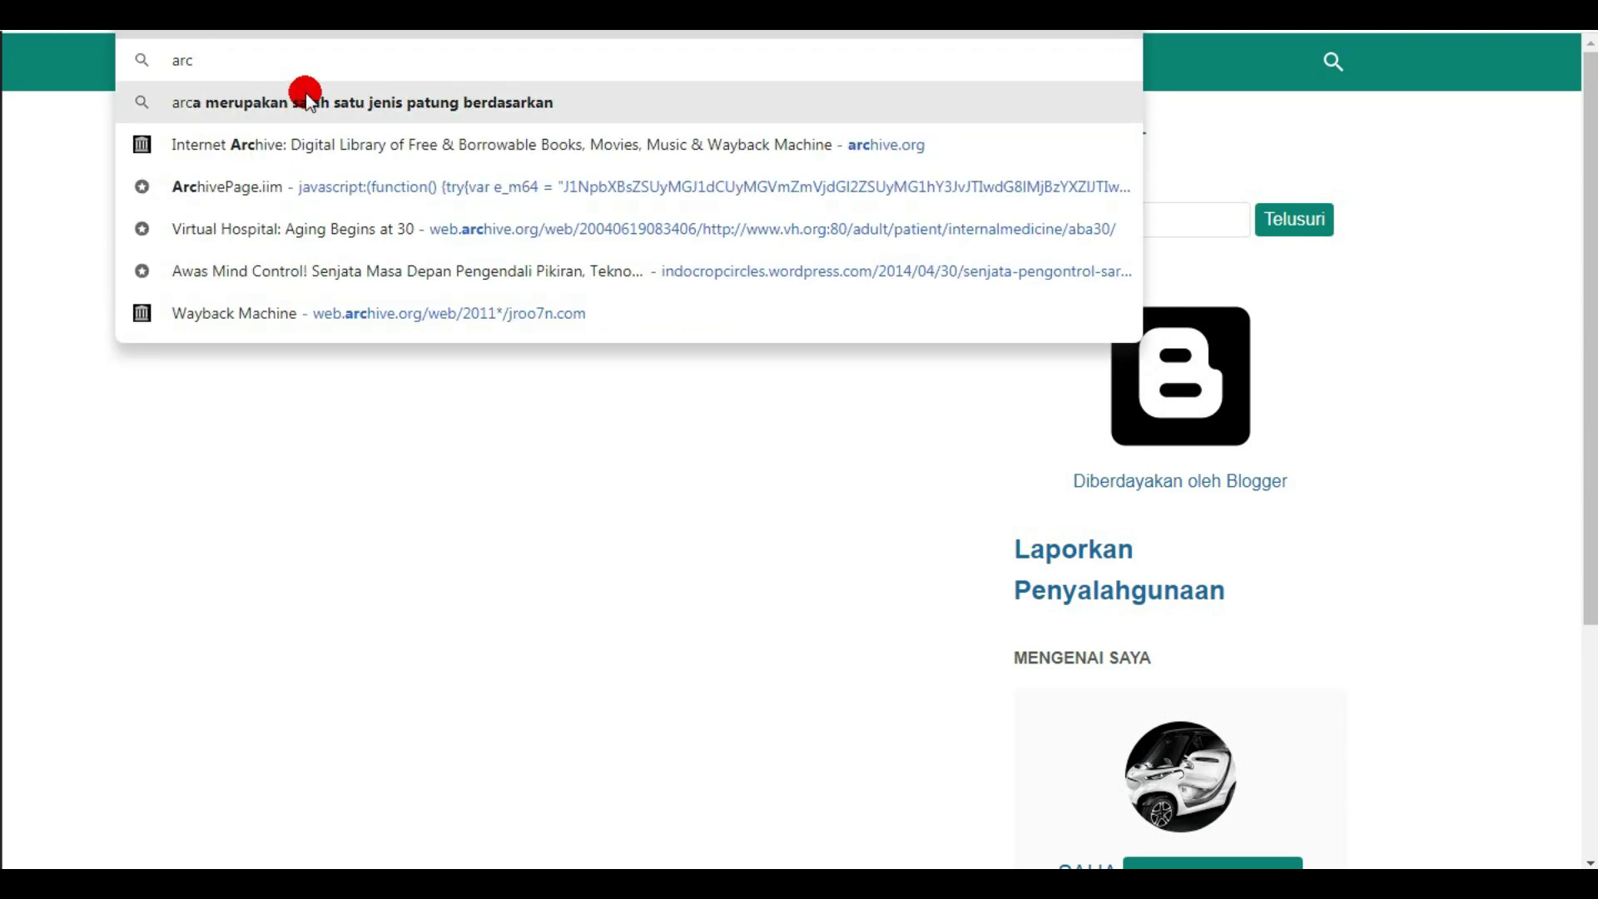
left_click(348, 146)
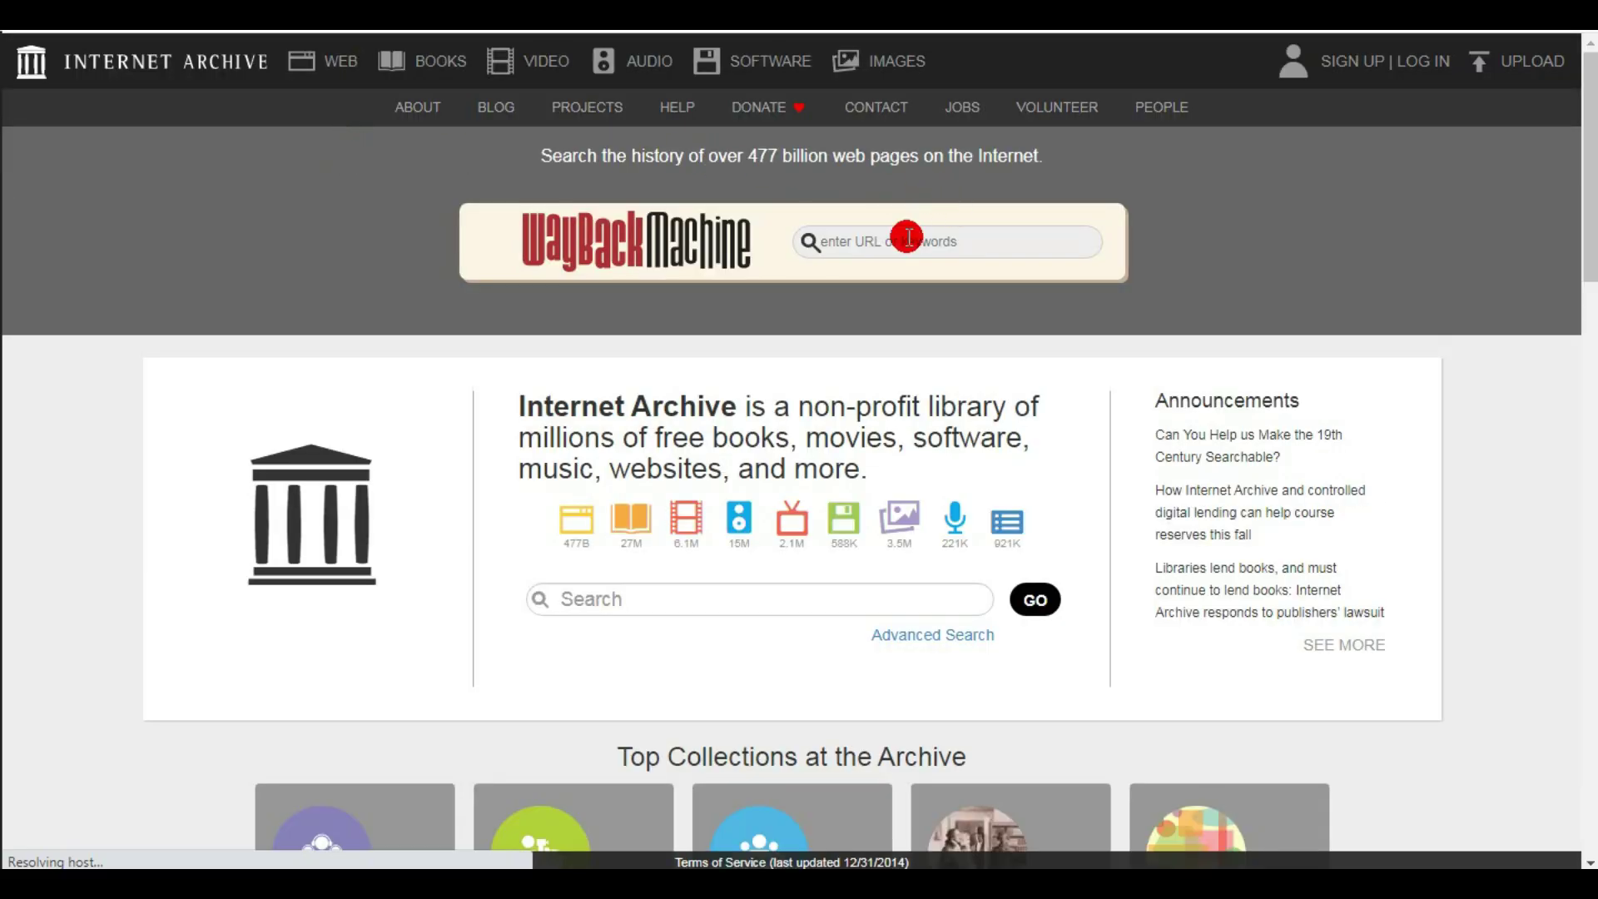
left_click(882, 244)
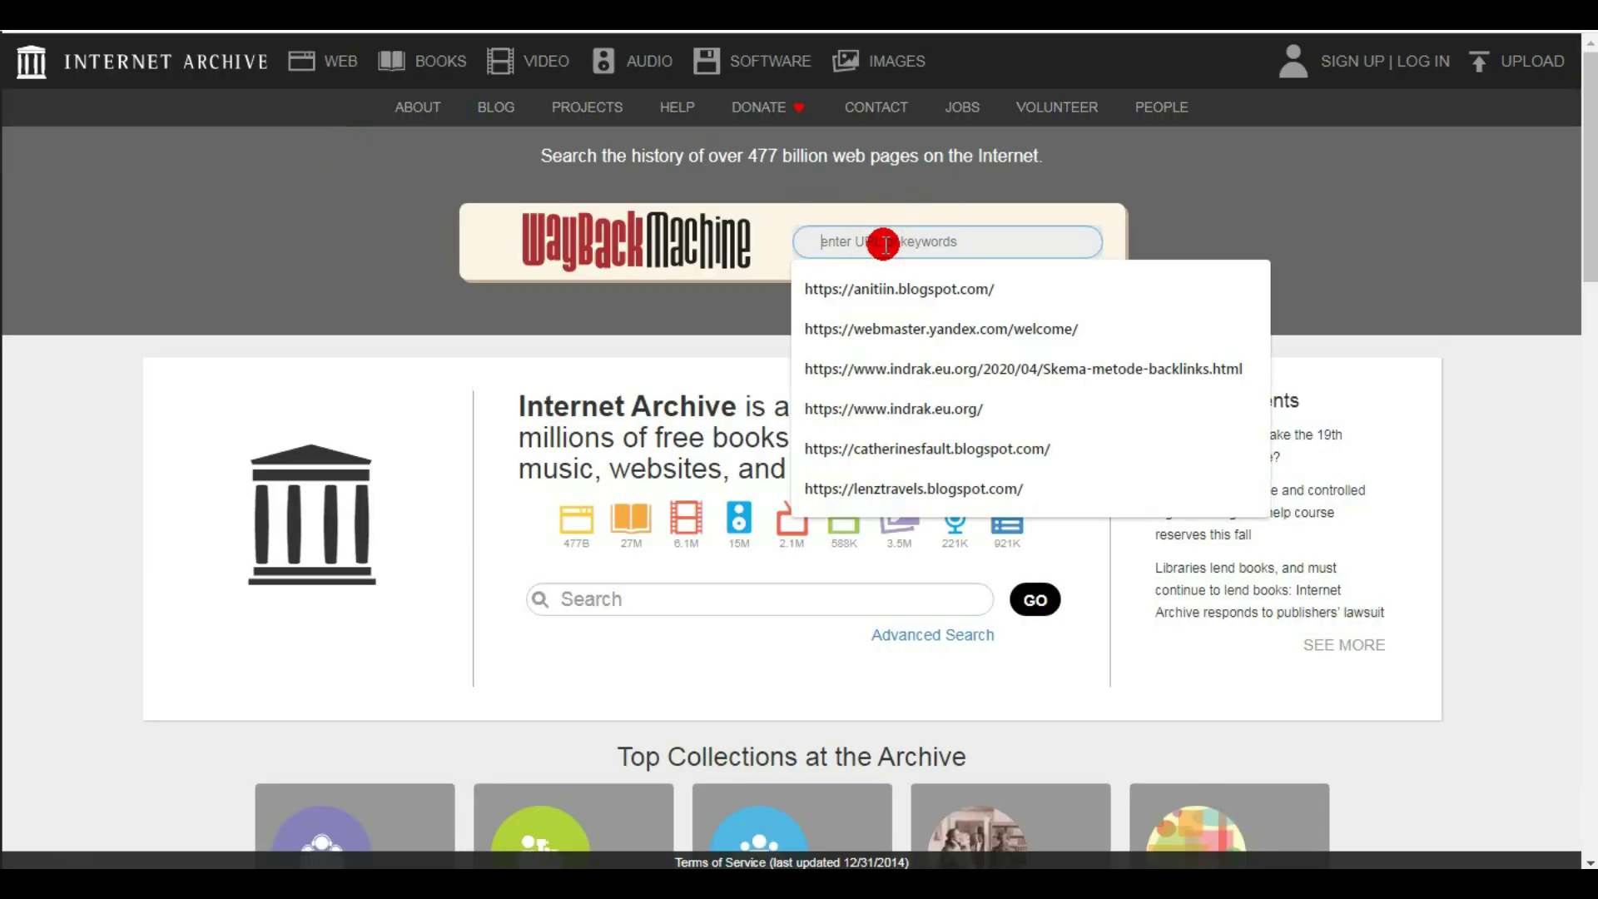
type("ov")
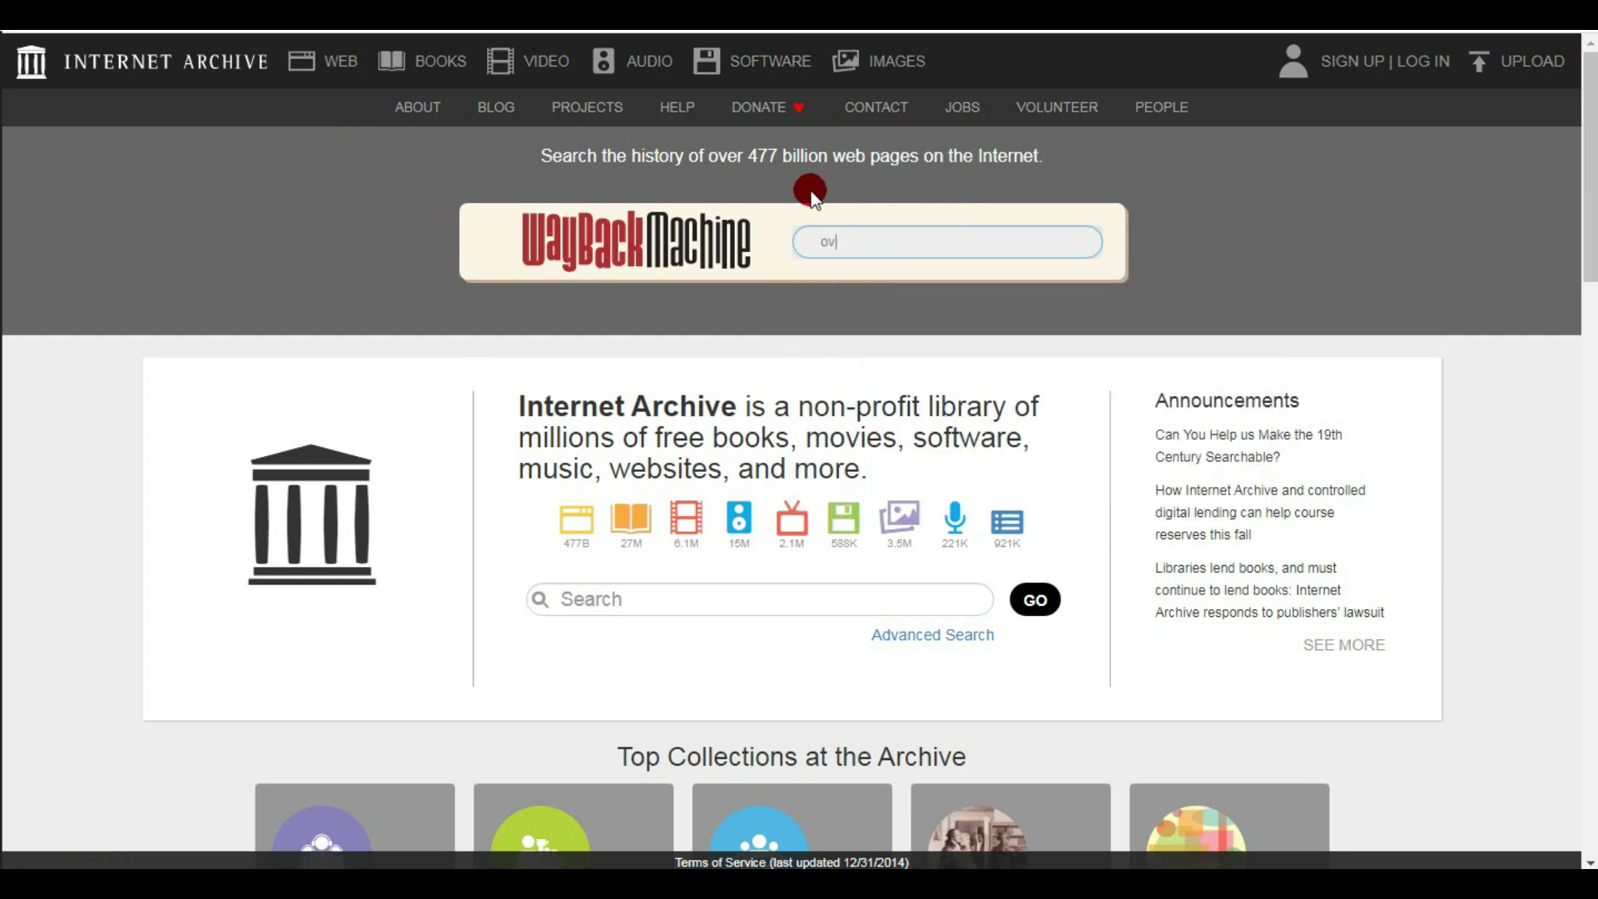
type("a-")
key("BackSpace")
key("BackSpace")
key("BackSpace")
type("-va")
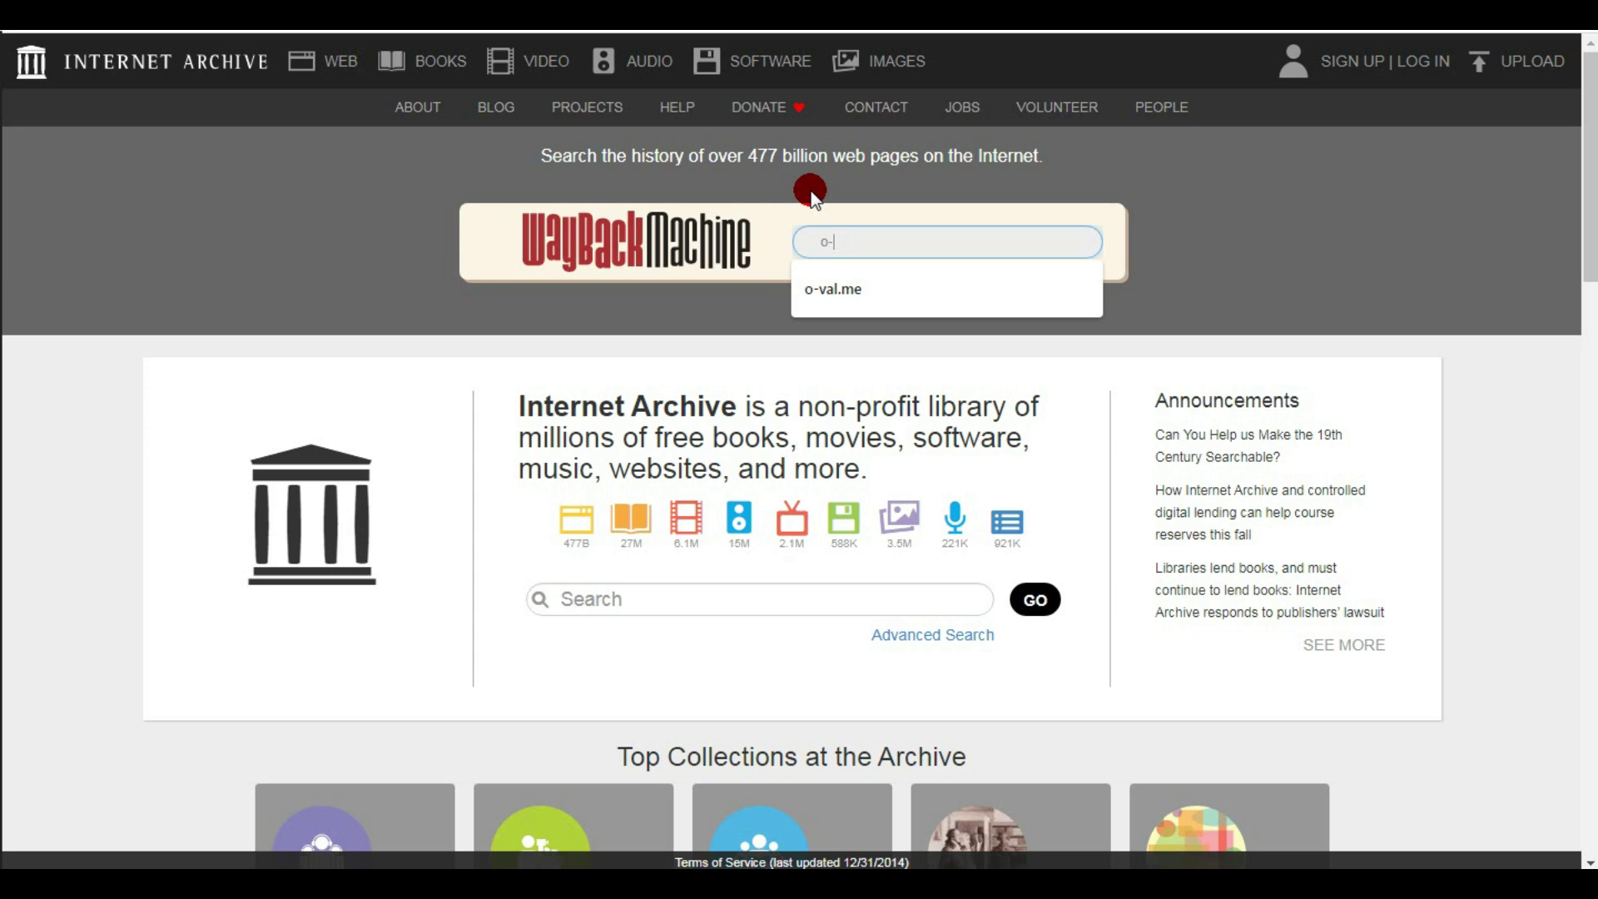
type("l.me")
key("Return")
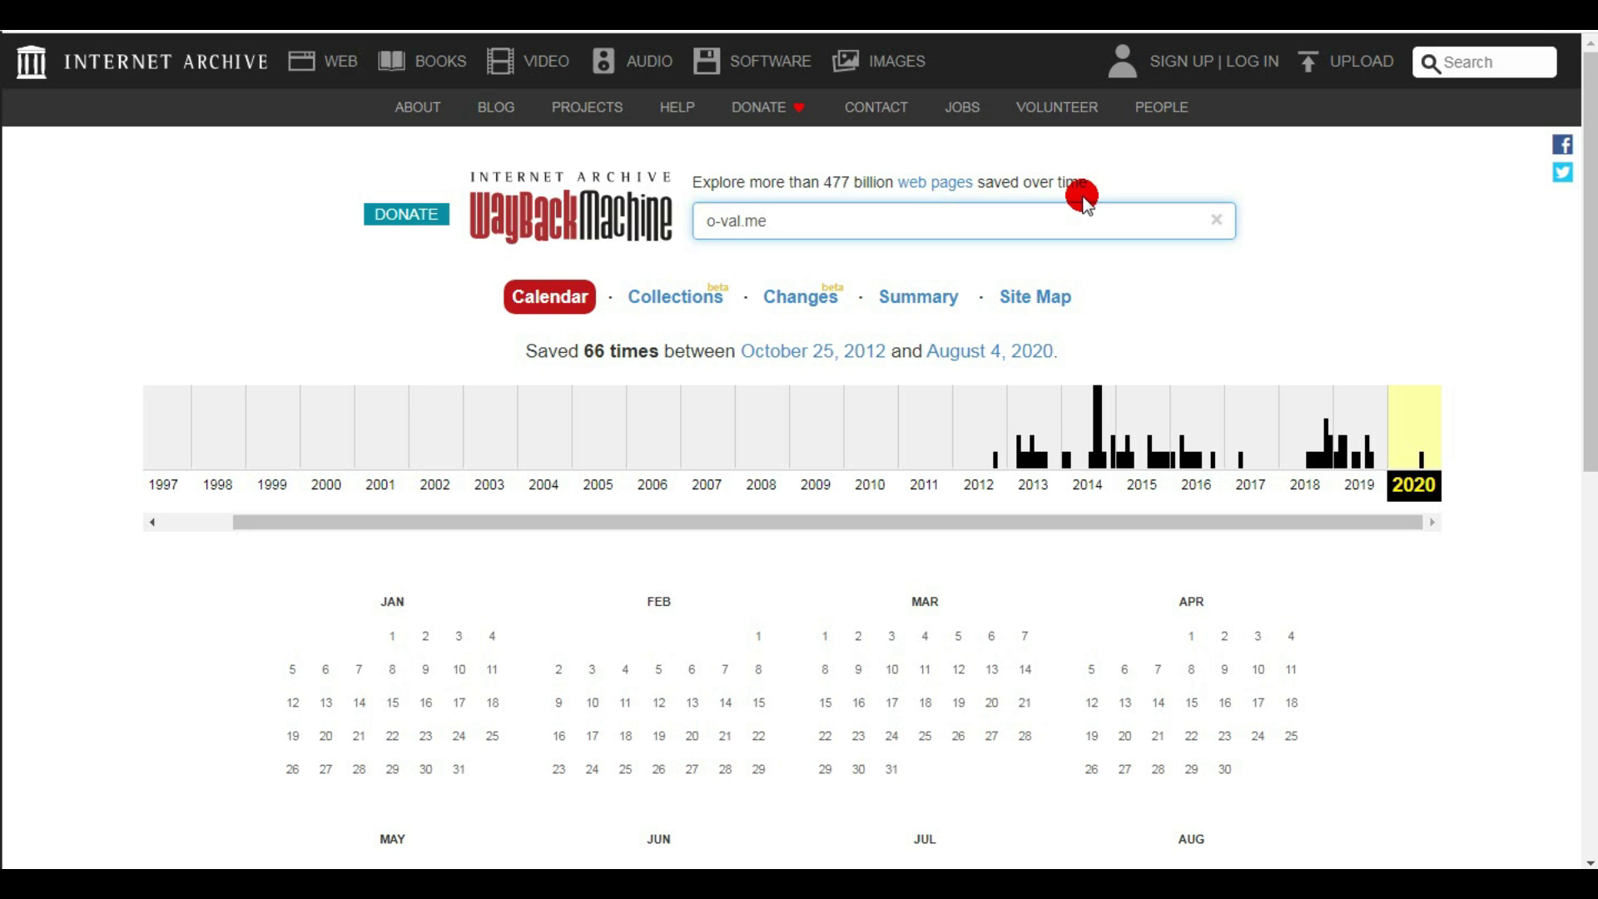
- Search the computer for ruby and open the rubygems.org folder from the results
left_click(25, 883)
type("rudy")
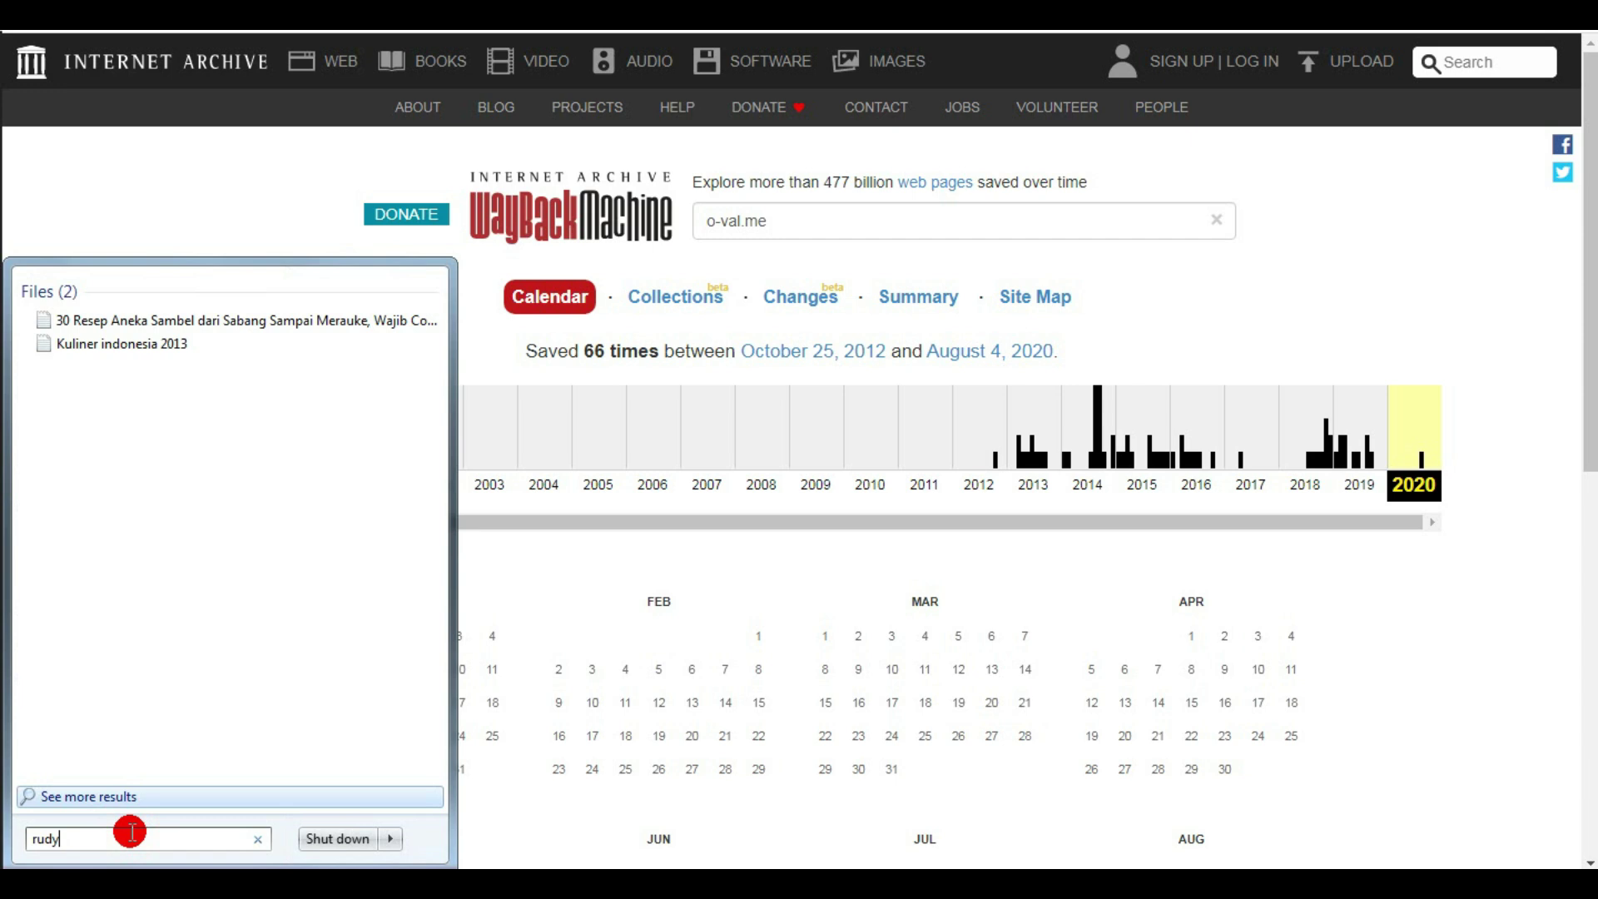
key("BackSpace")
key("BackSpace")
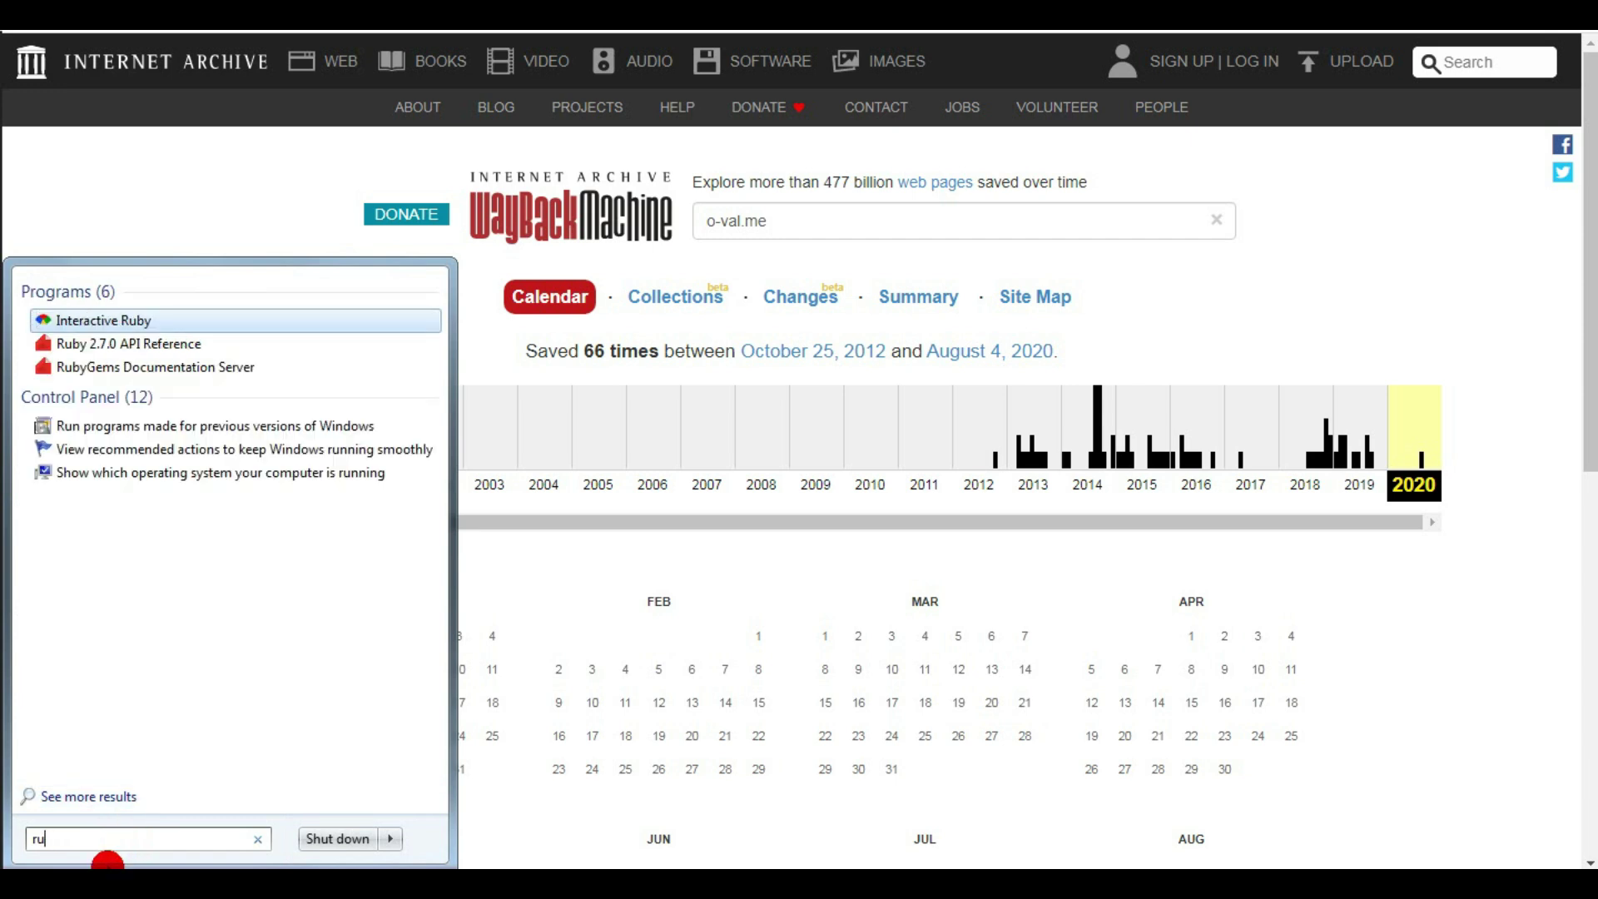
type("by")
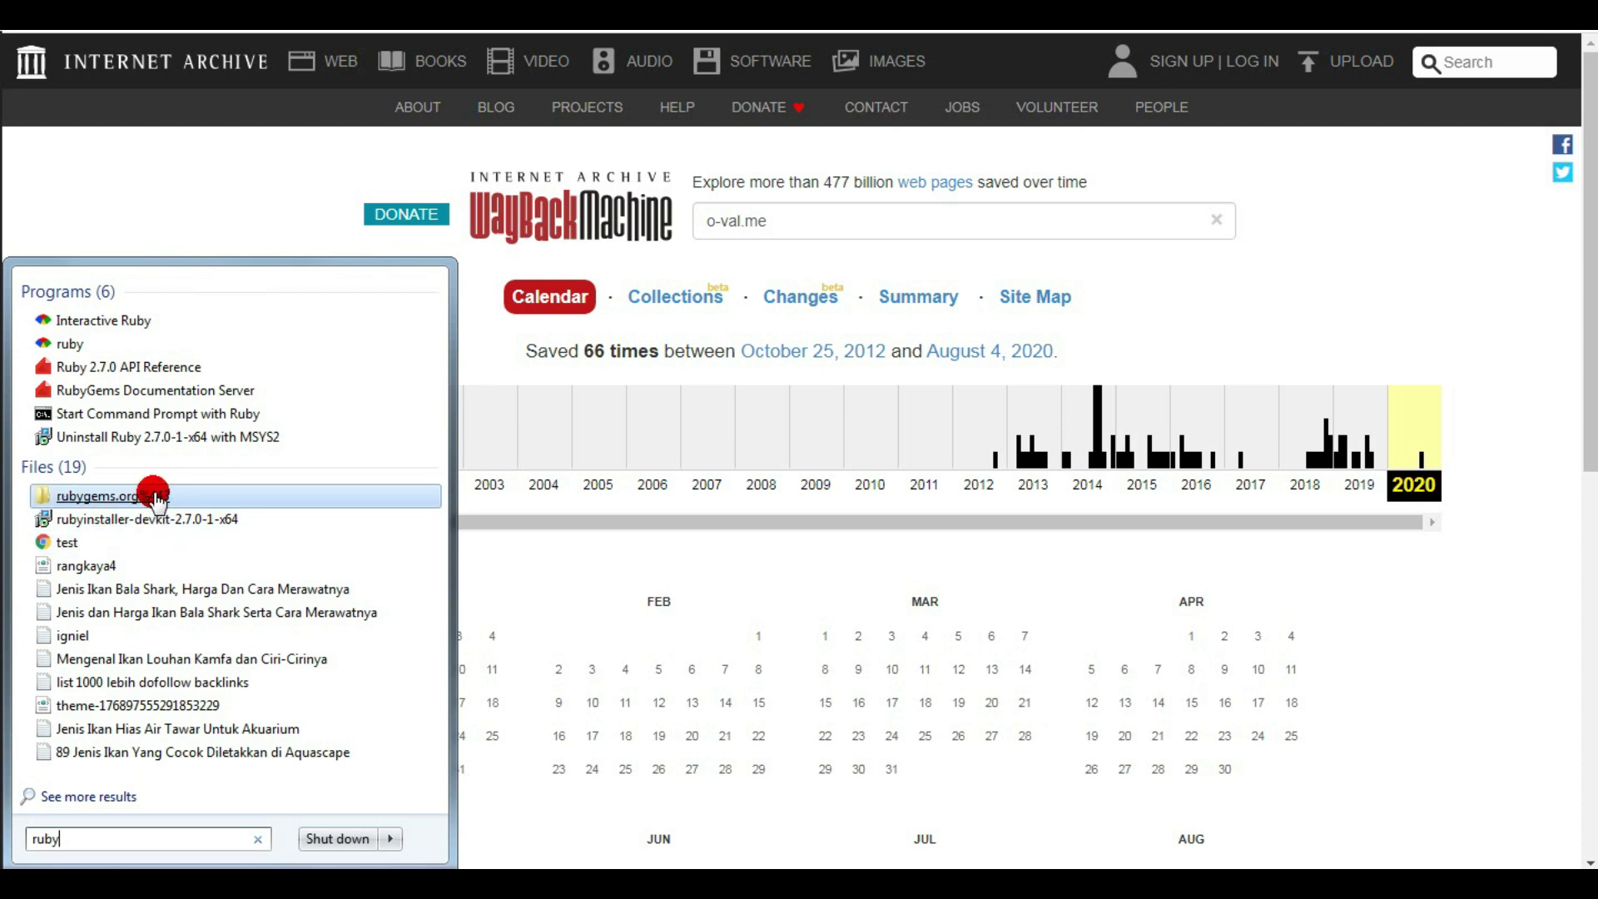
left_click(123, 503)
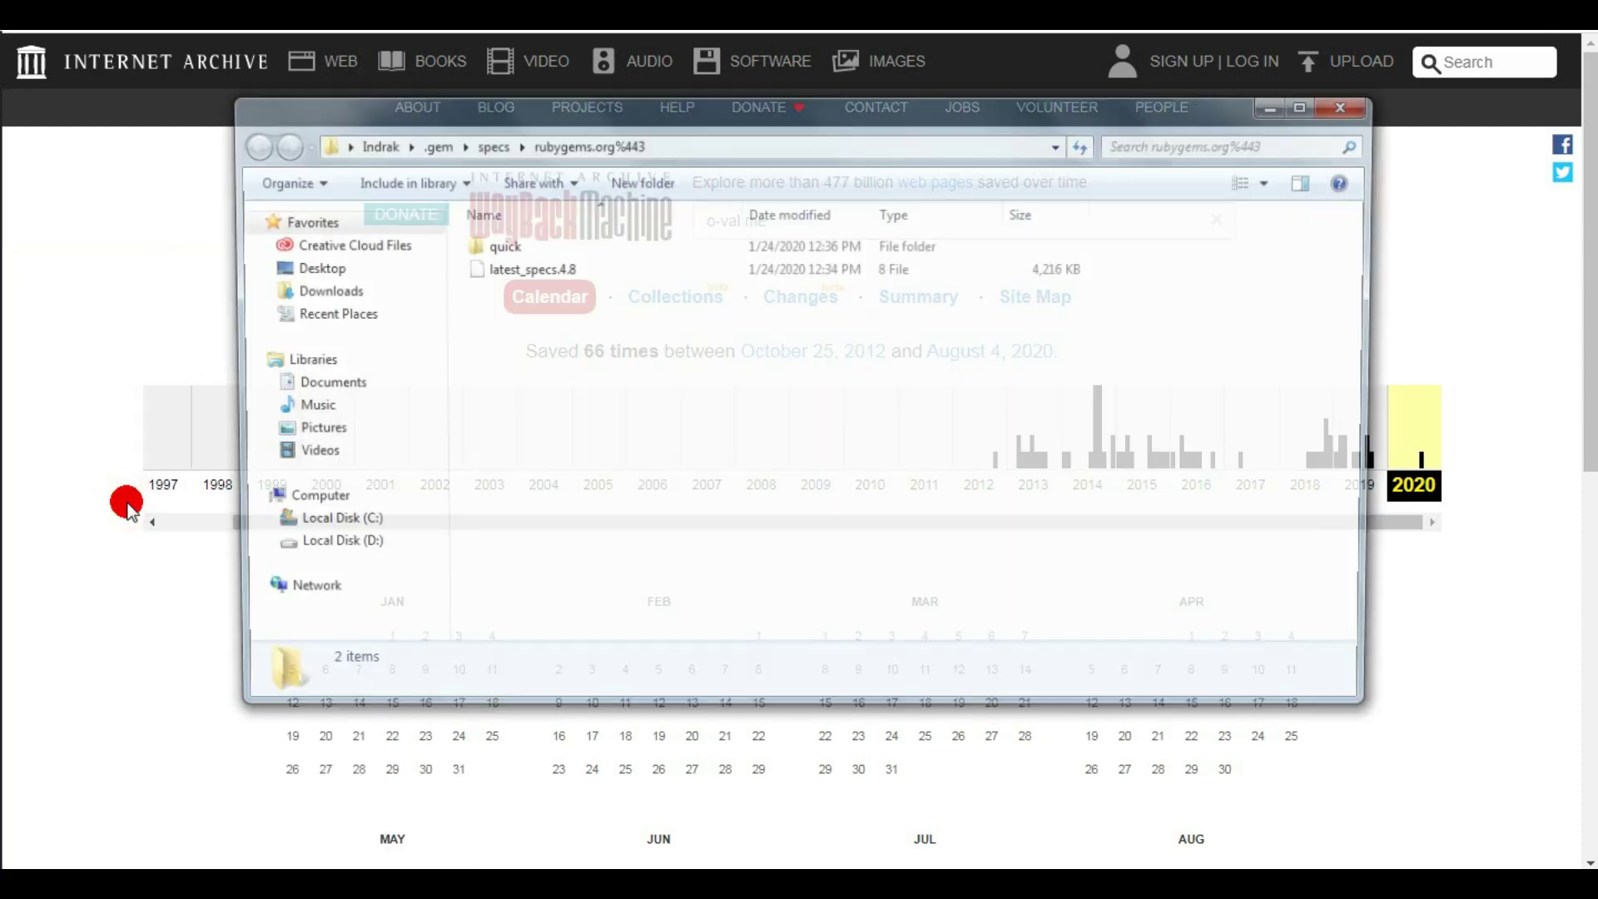
- Browse drive C through Users and the user's home folder to the artikel folder and go to the end of its folder list
left_click(337, 522)
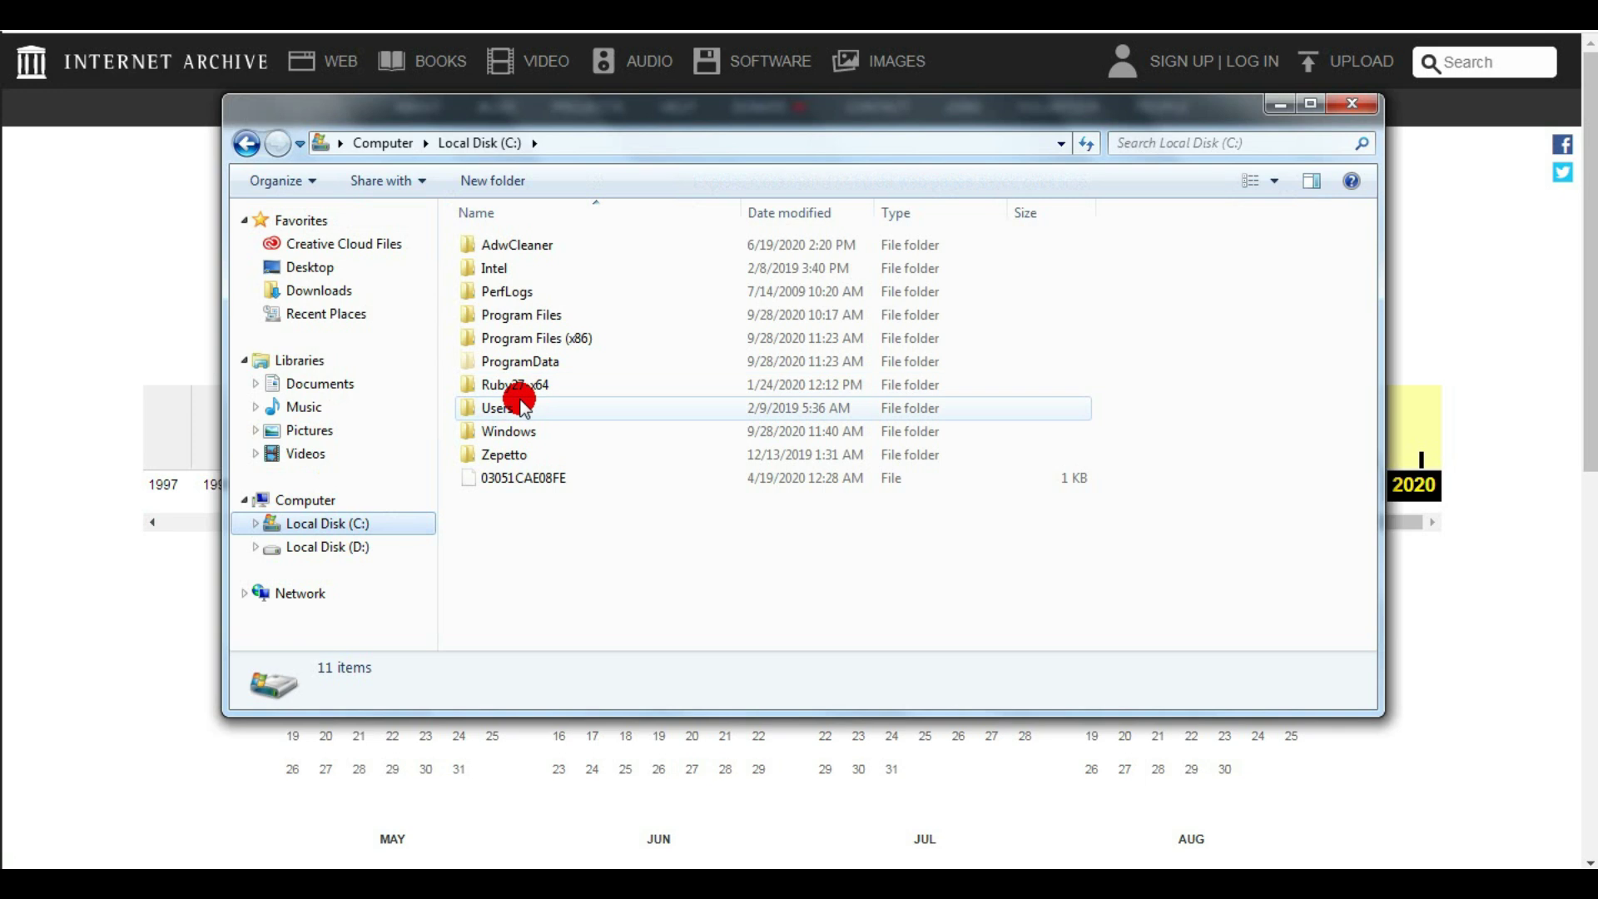
double_click(500, 408)
double_click(510, 266)
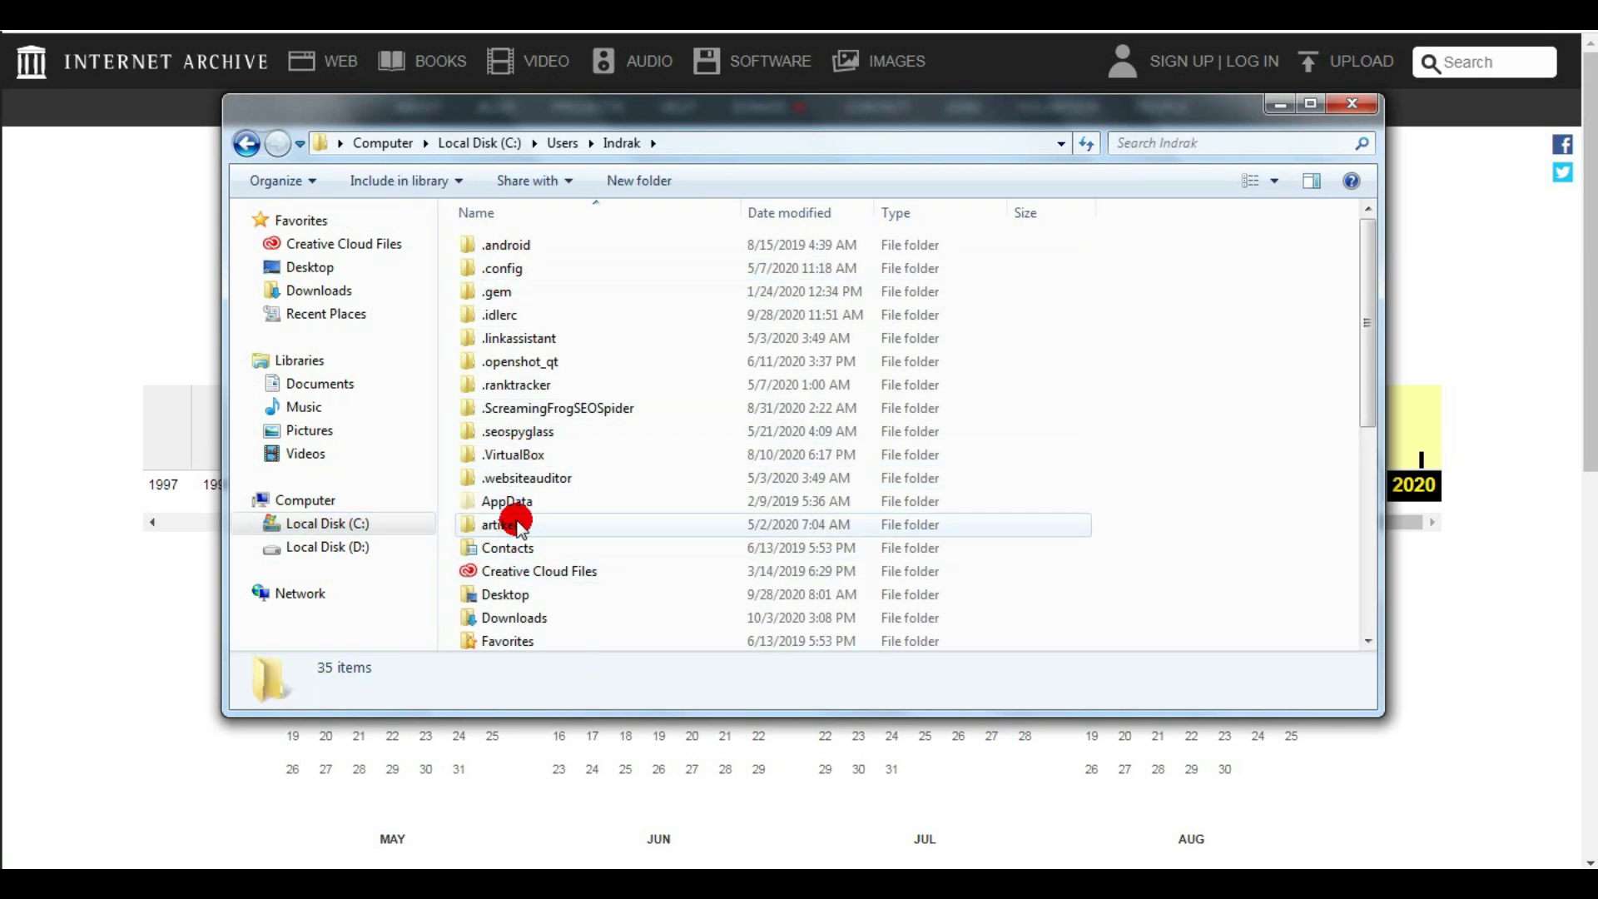
double_click(501, 525)
left_click_drag(1358, 286, 1359, 624)
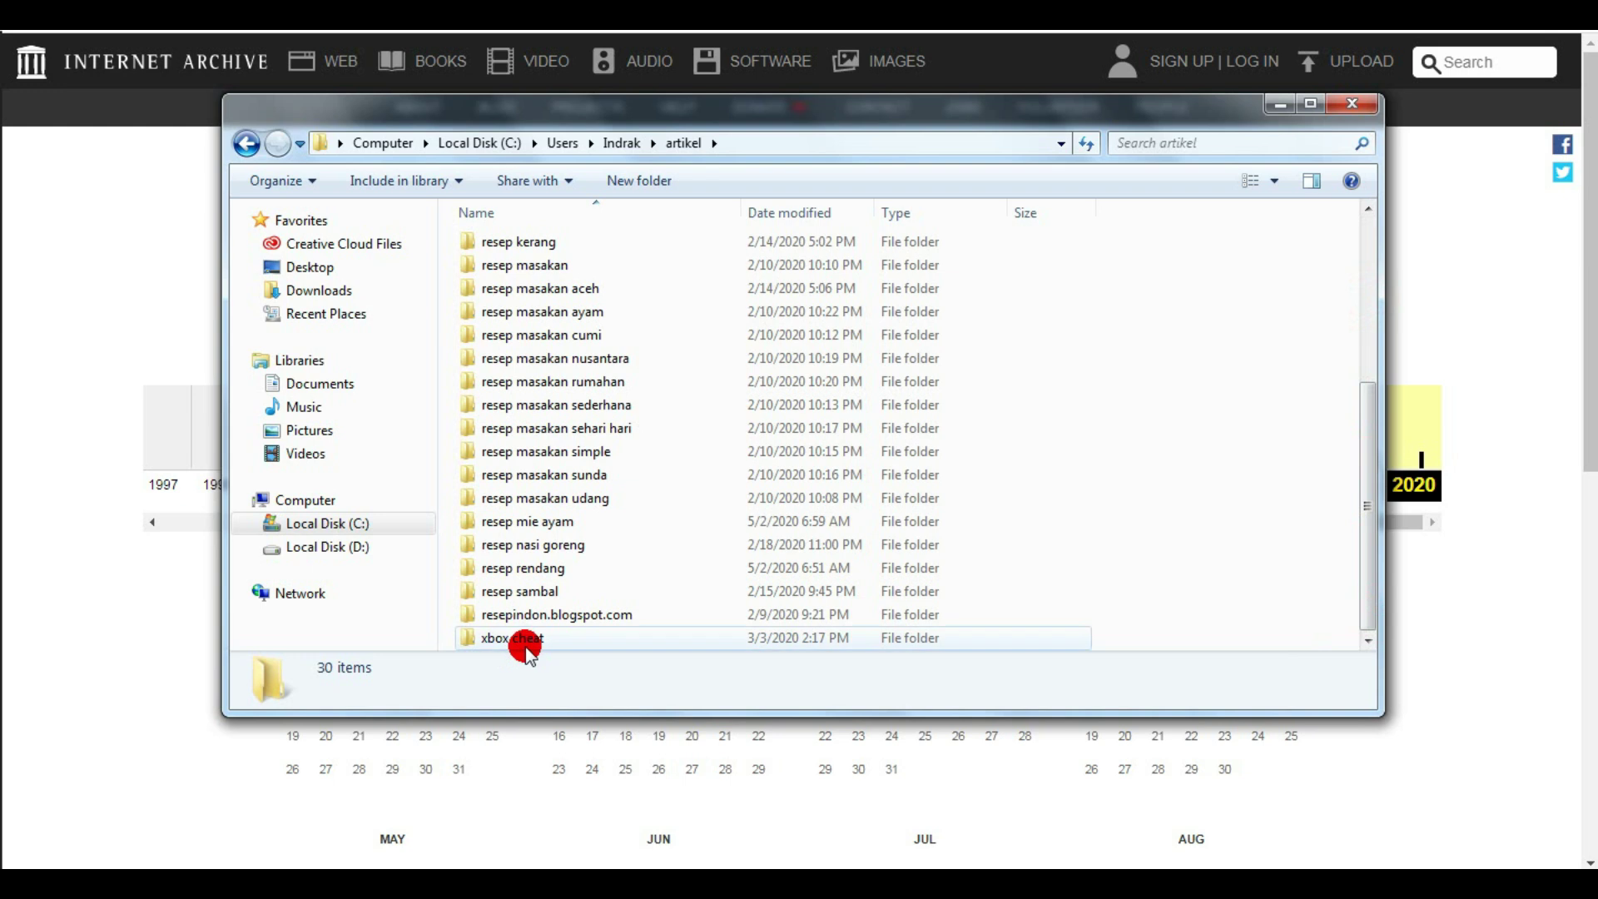
double_click(560, 614)
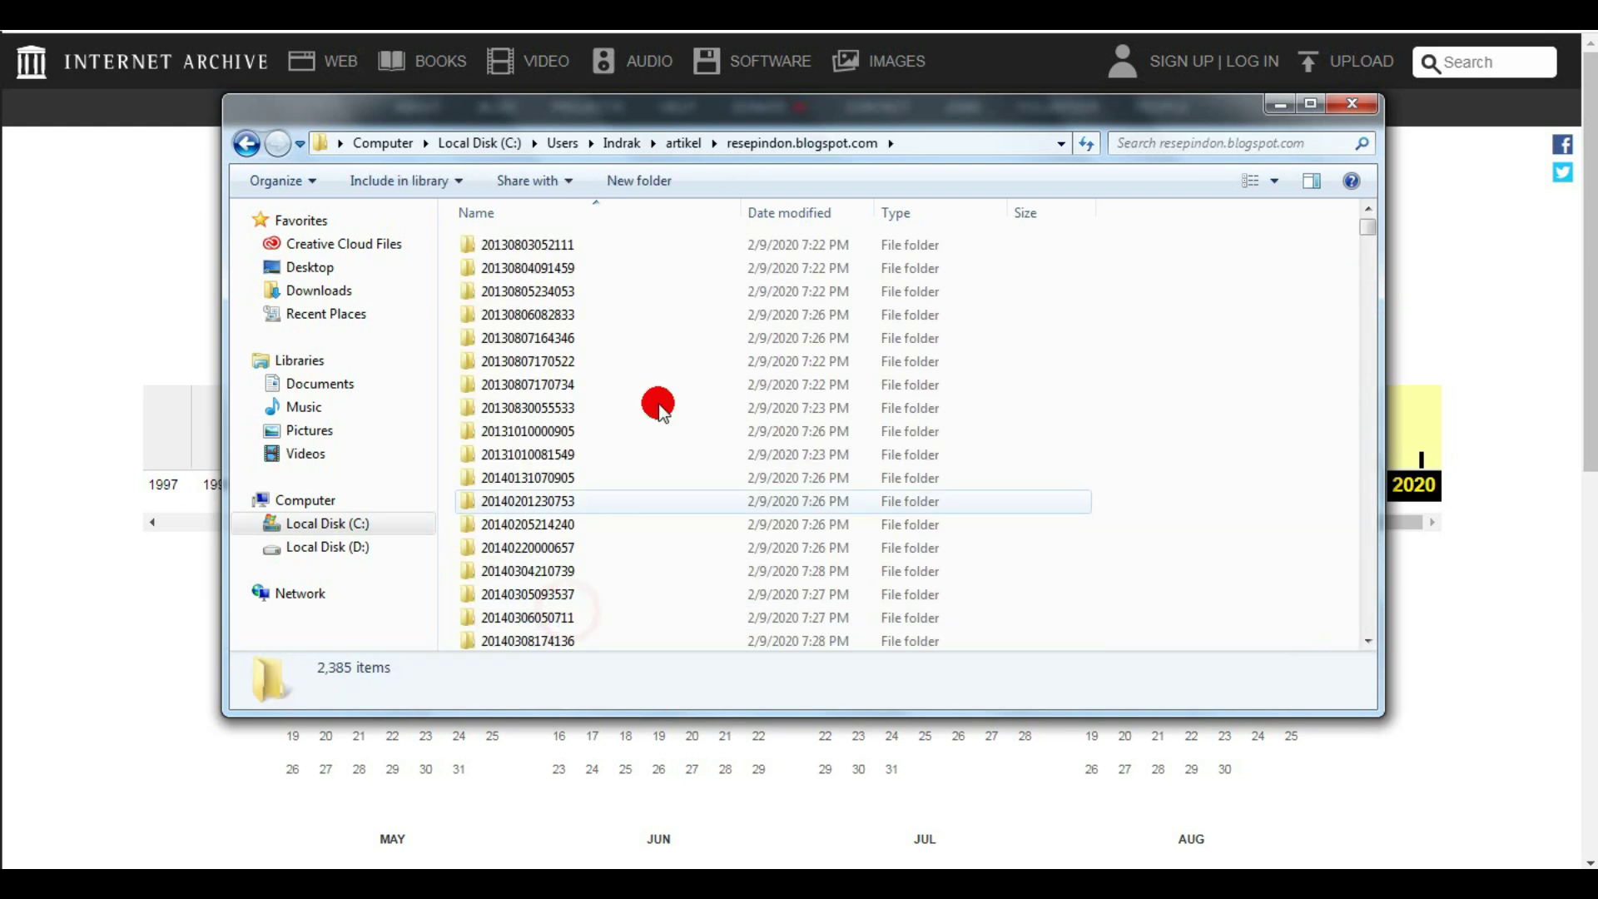
double_click(541, 243)
double_click(496, 244)
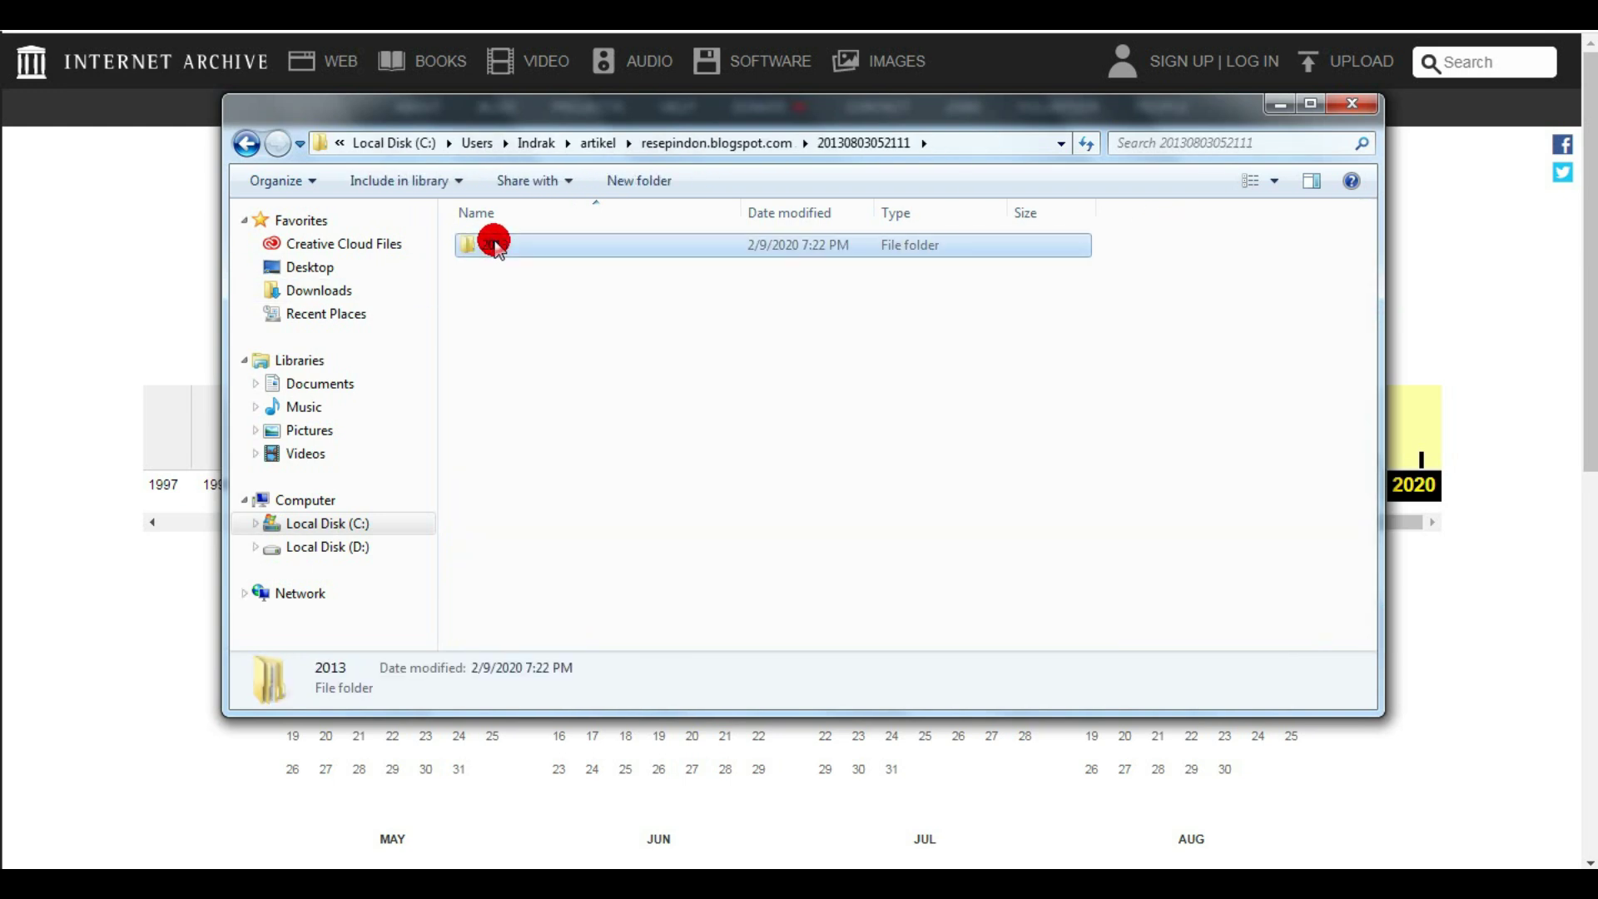
double_click(496, 243)
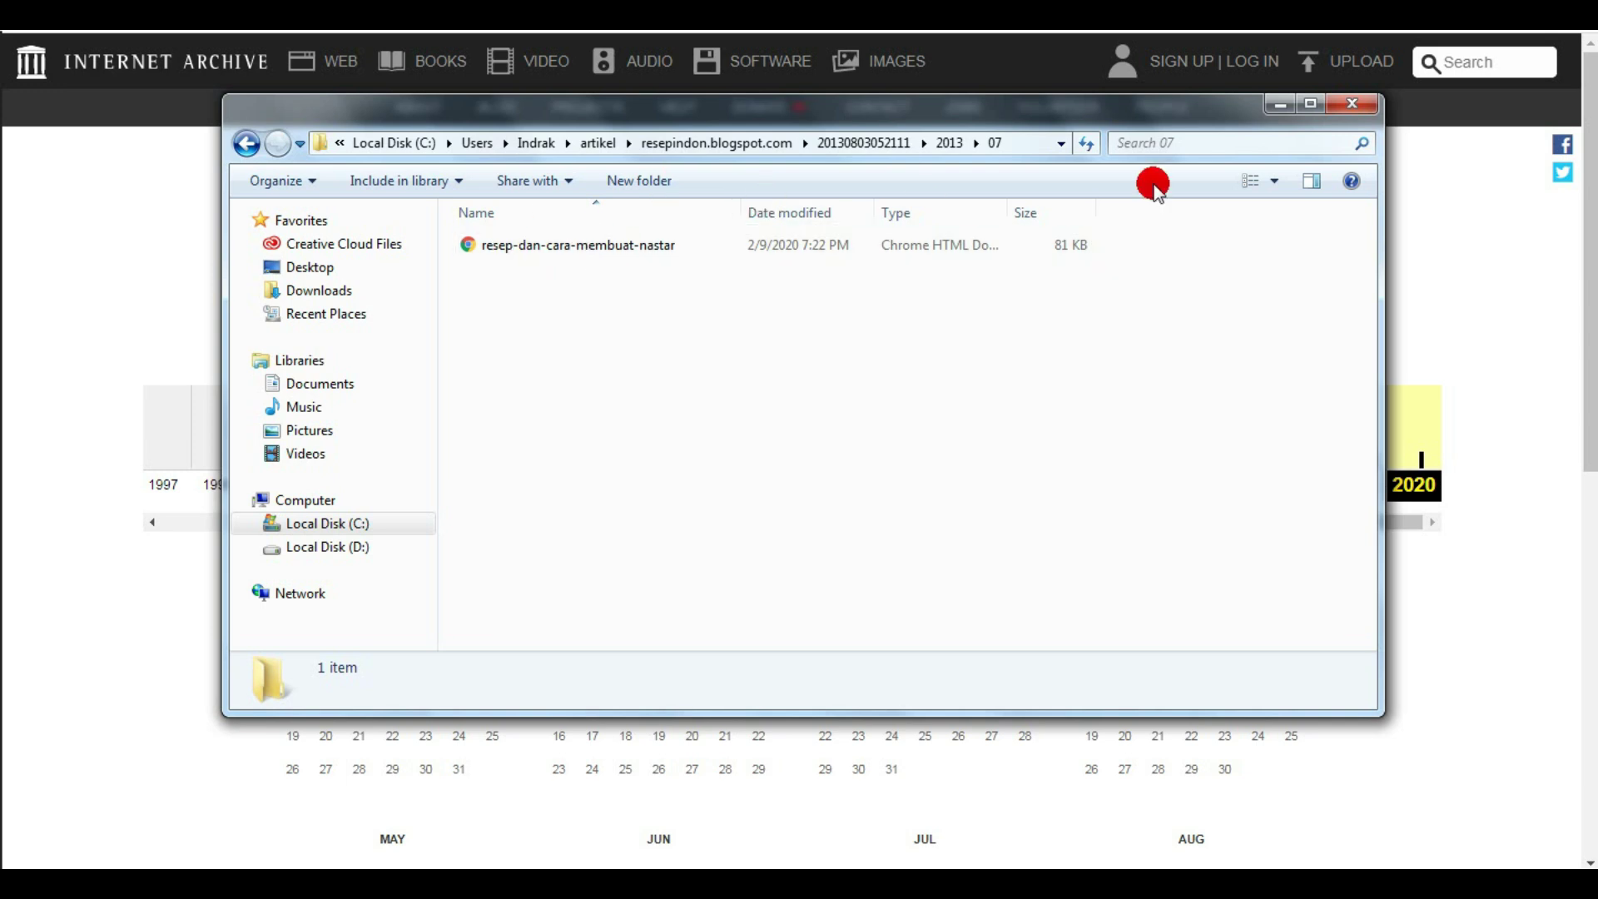
left_click(1348, 106)
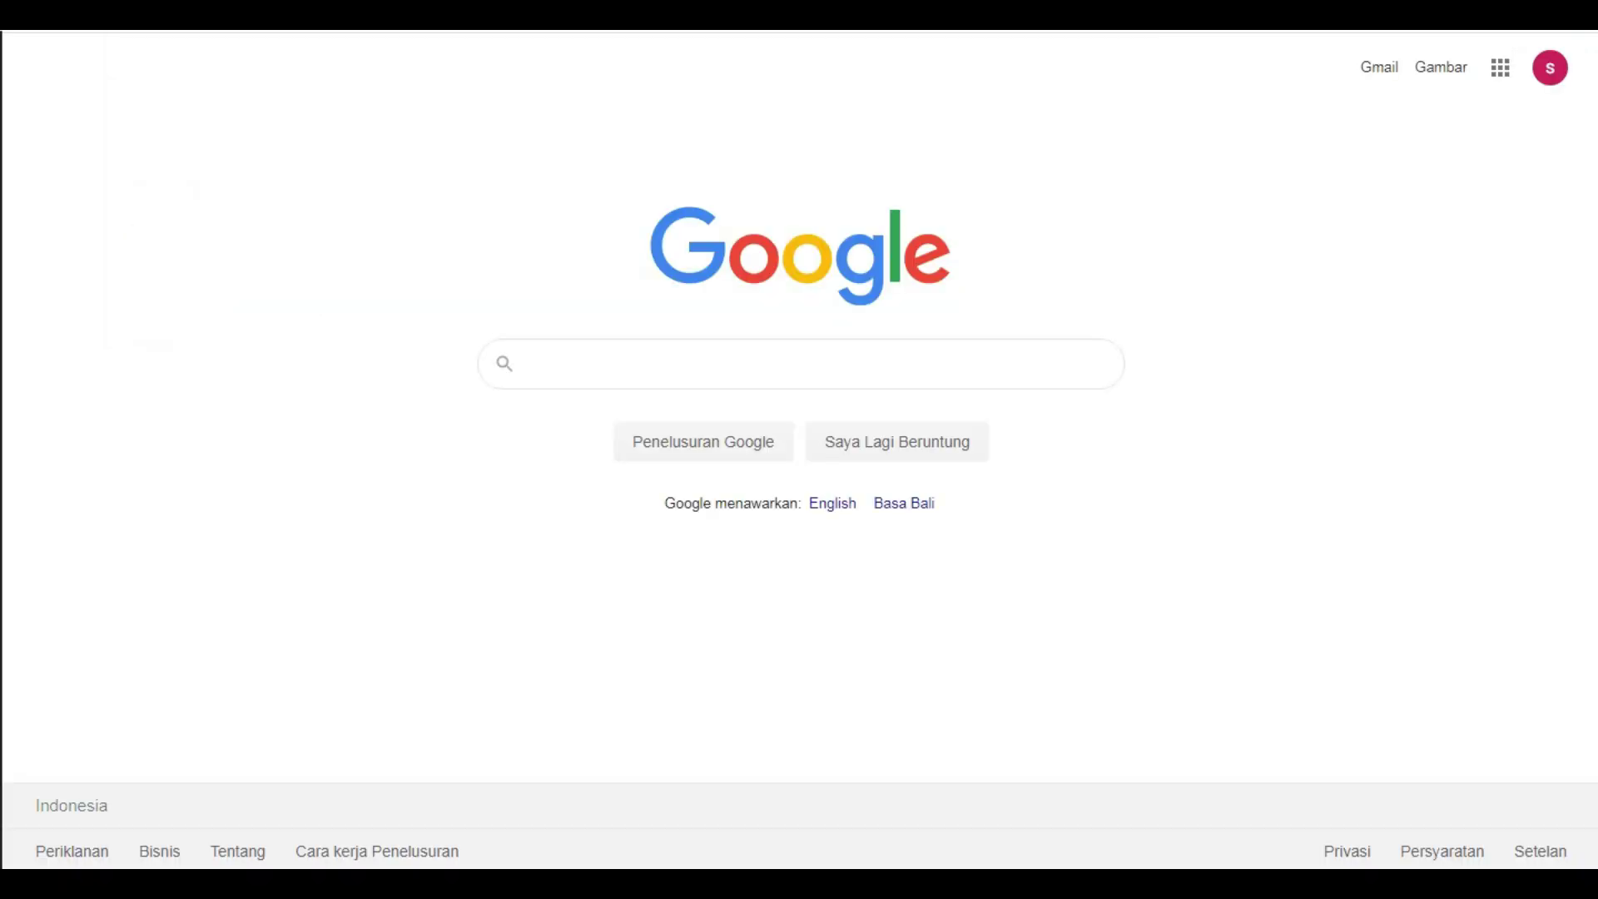
- Search Google for waybackmachine downloader, and review the Wayback Machine Downloader site and the GitHub project's timestamp options
type("w")
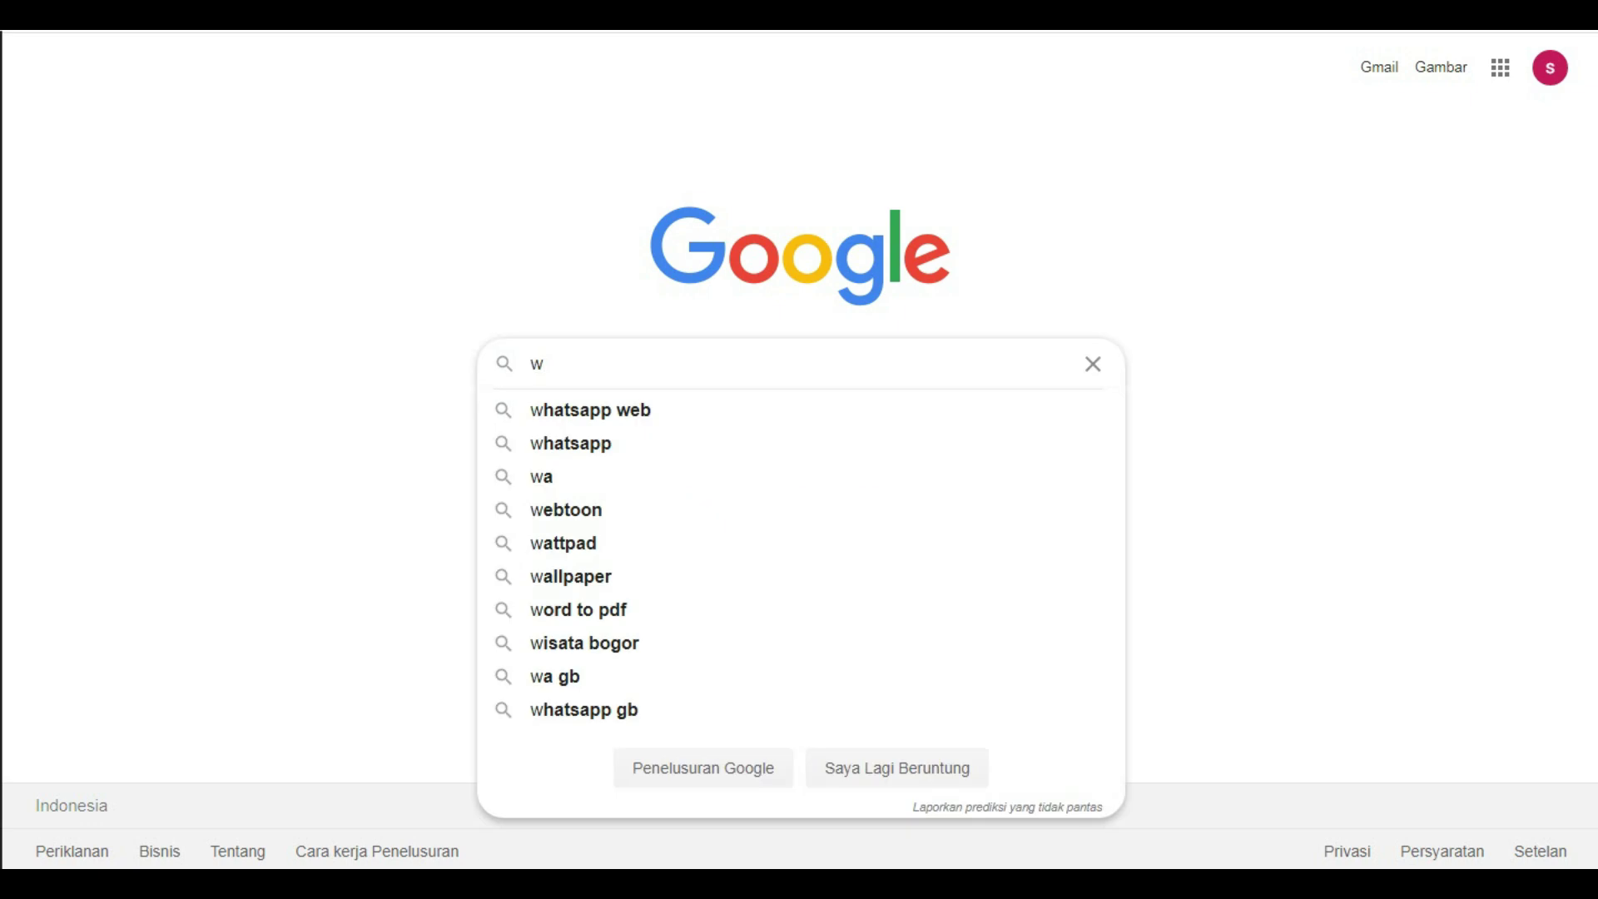
type("ay")
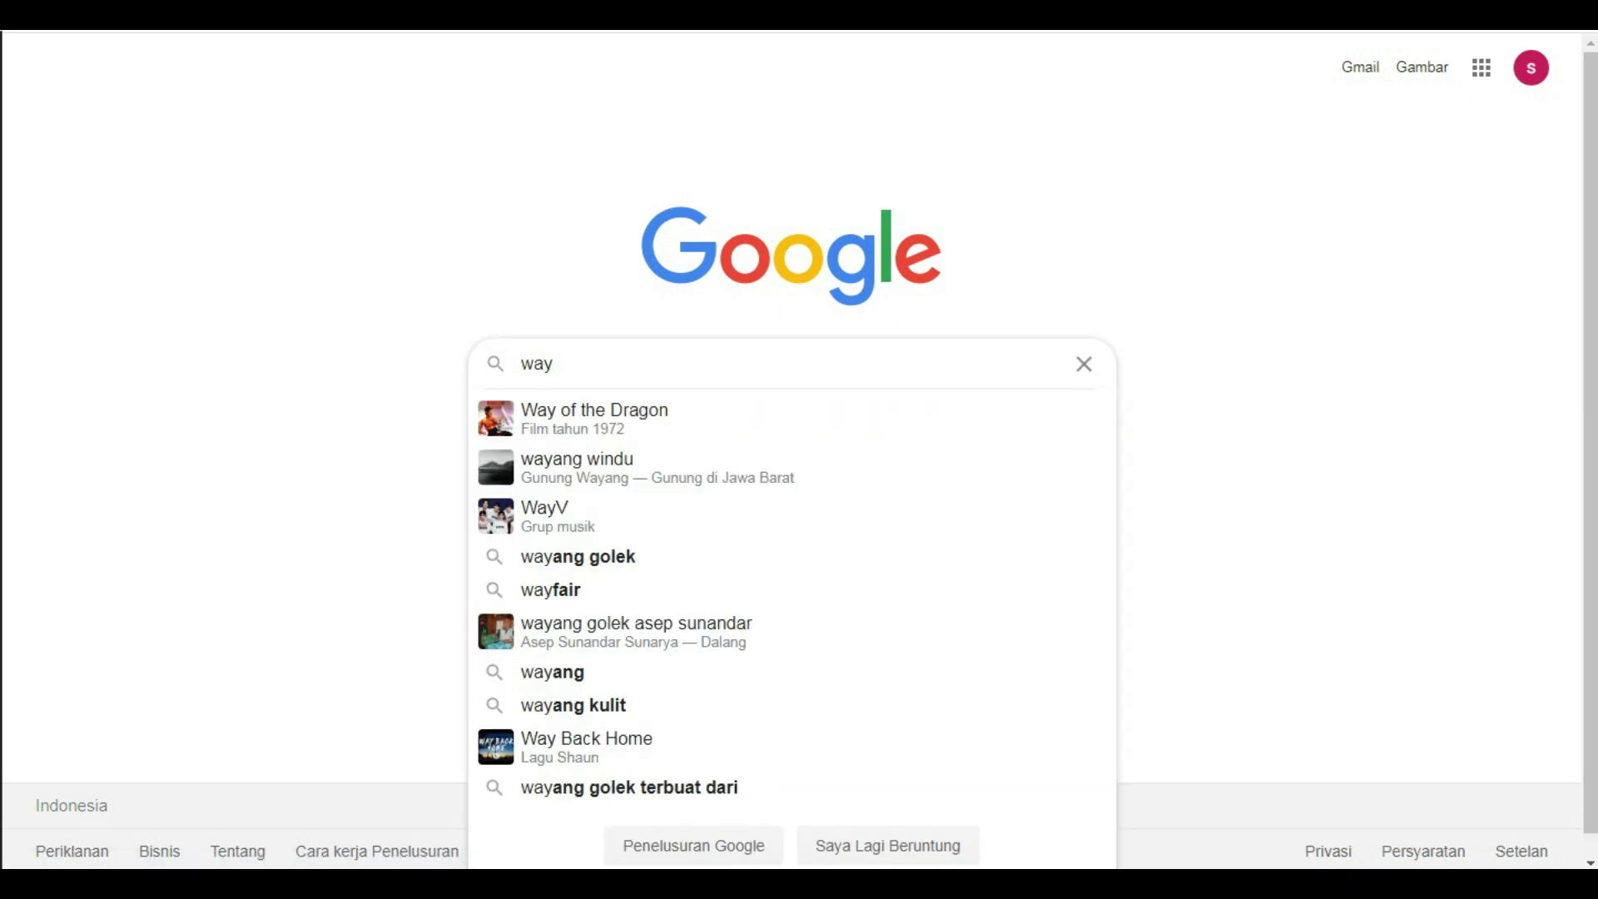
type("back")
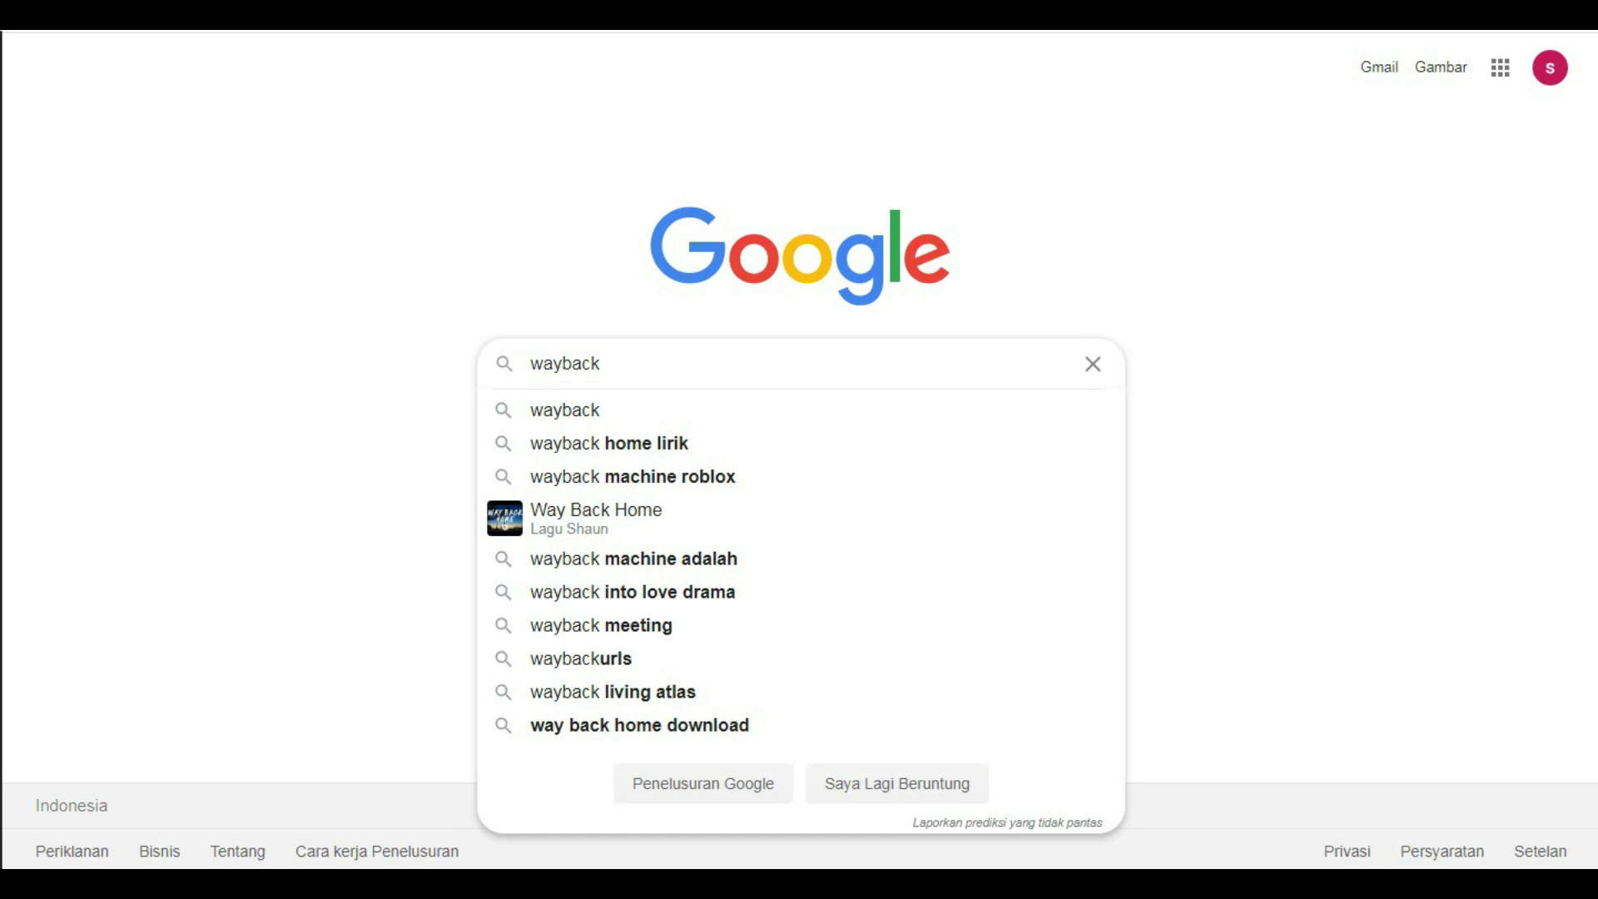
type("machine")
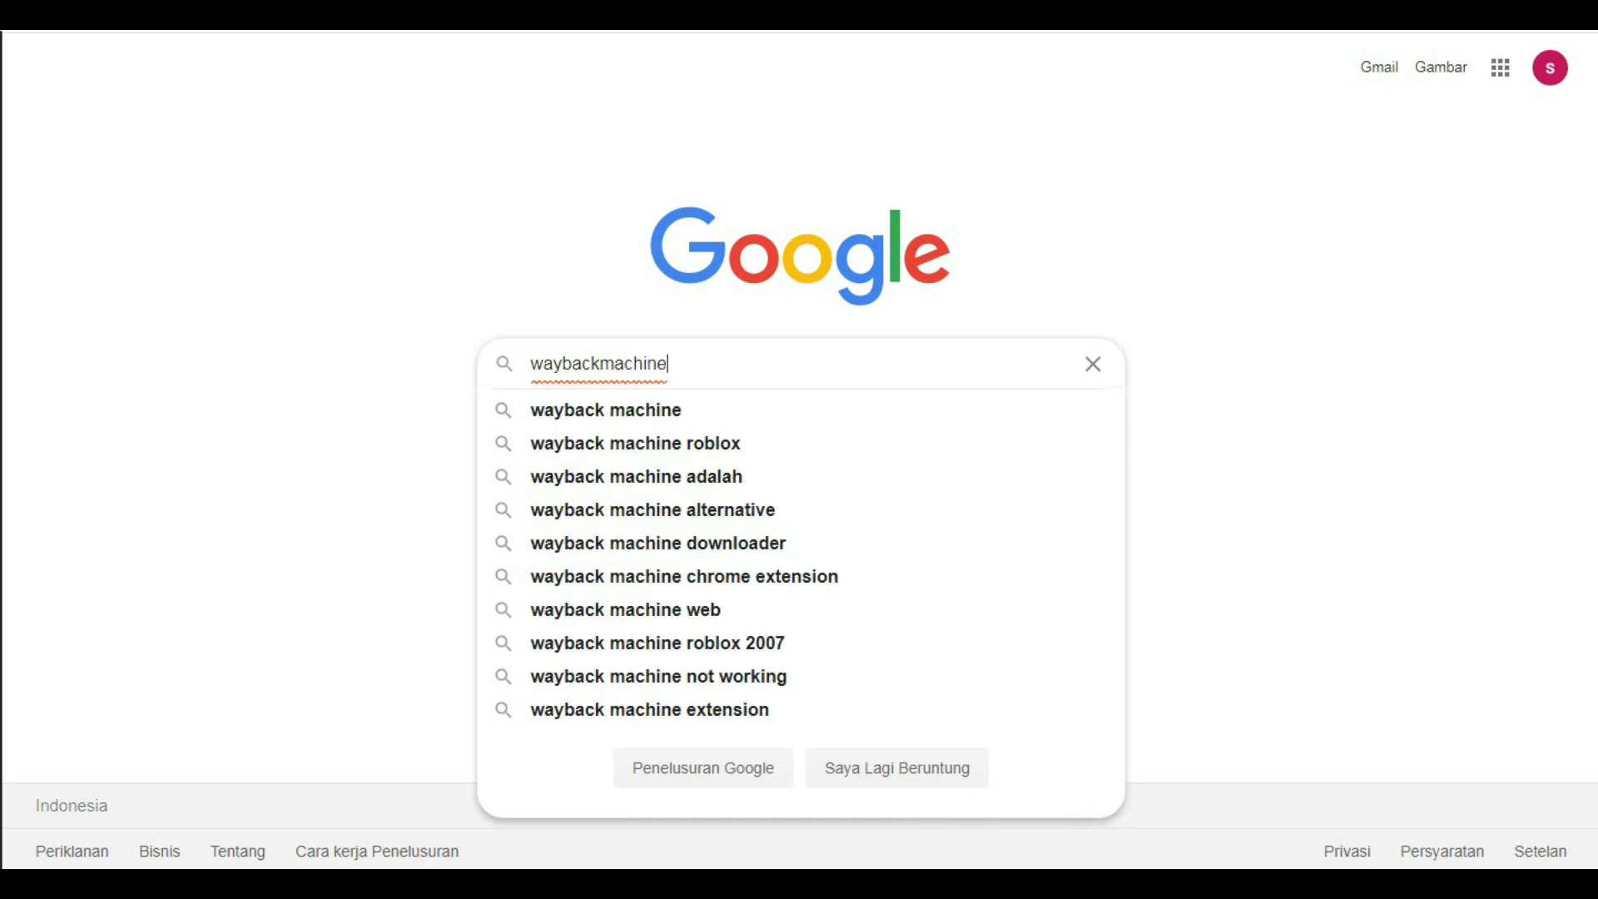
type(" d")
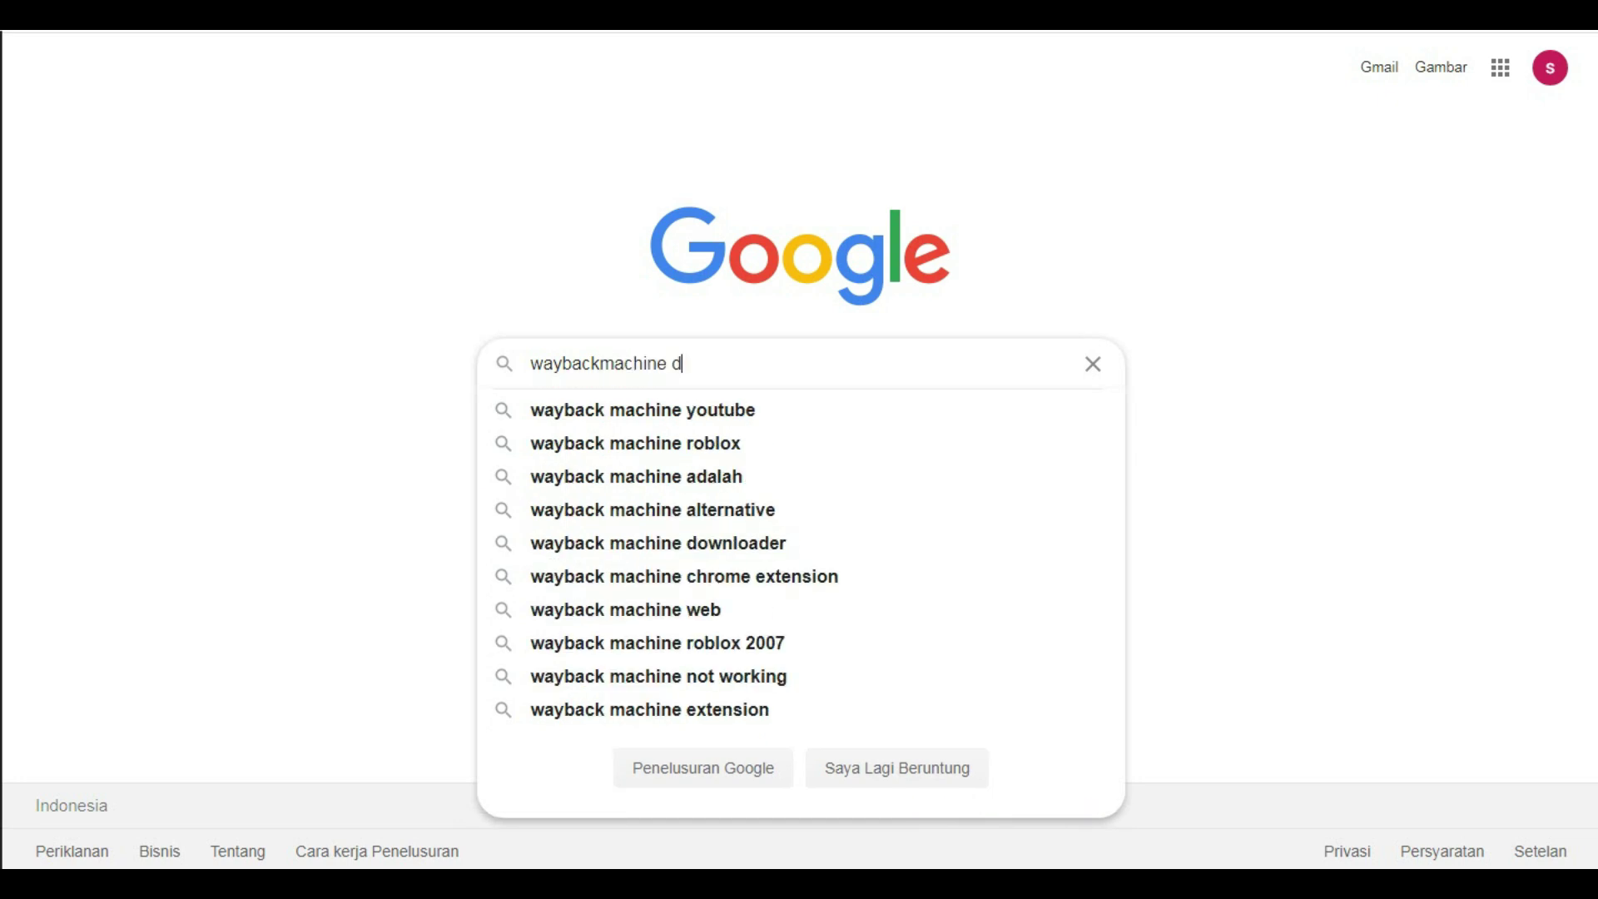
type("ownload")
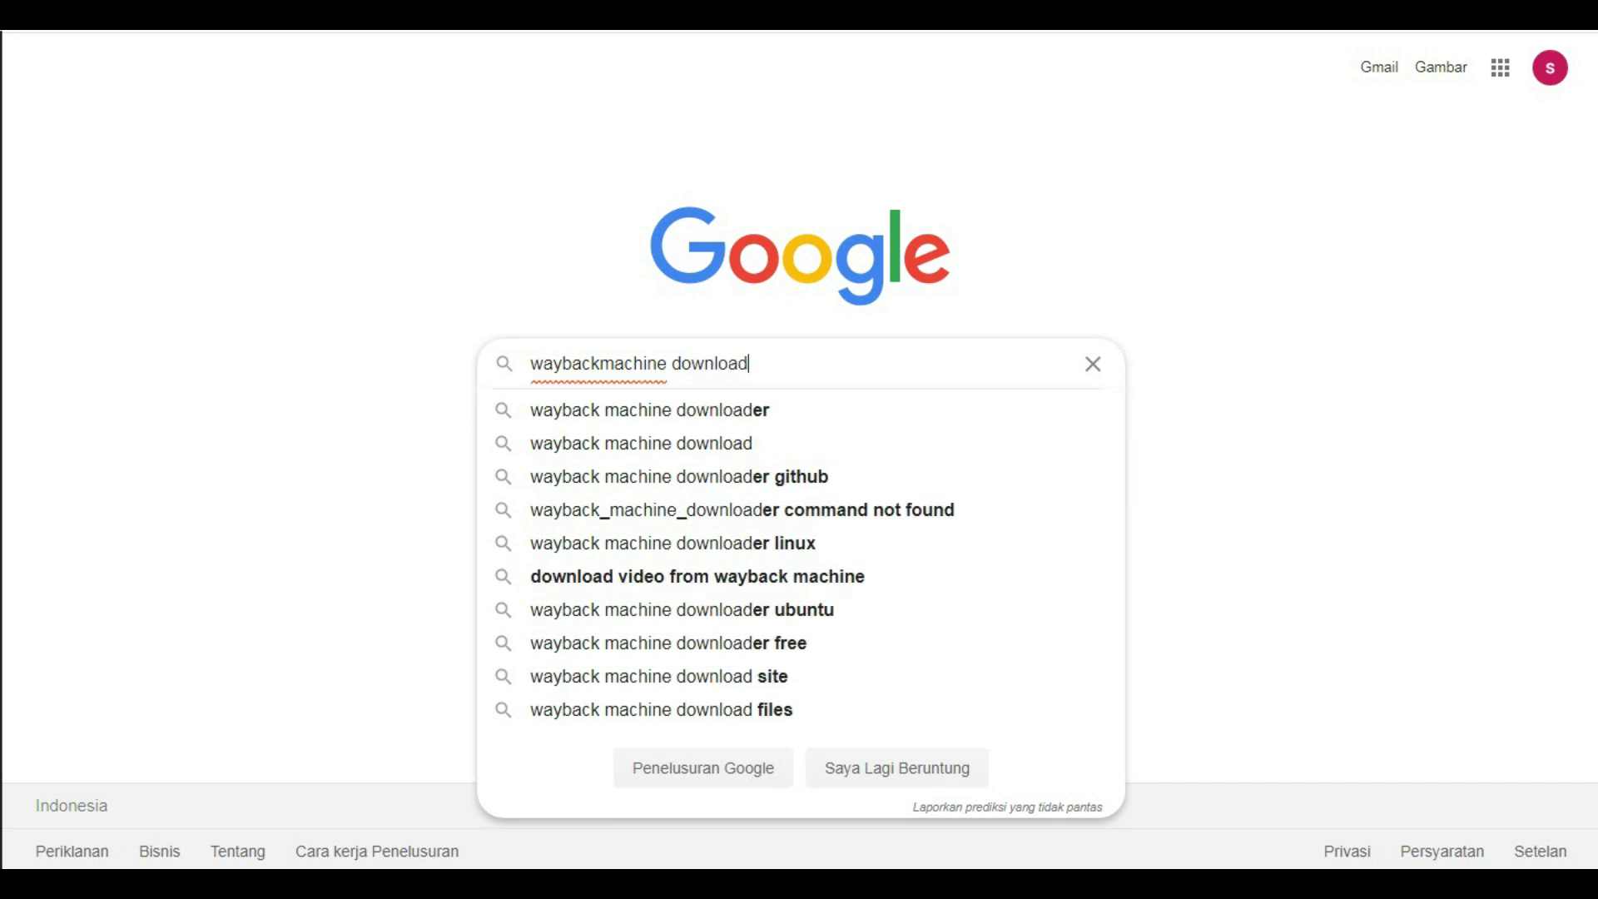
type("er")
key("Escape")
key("Return")
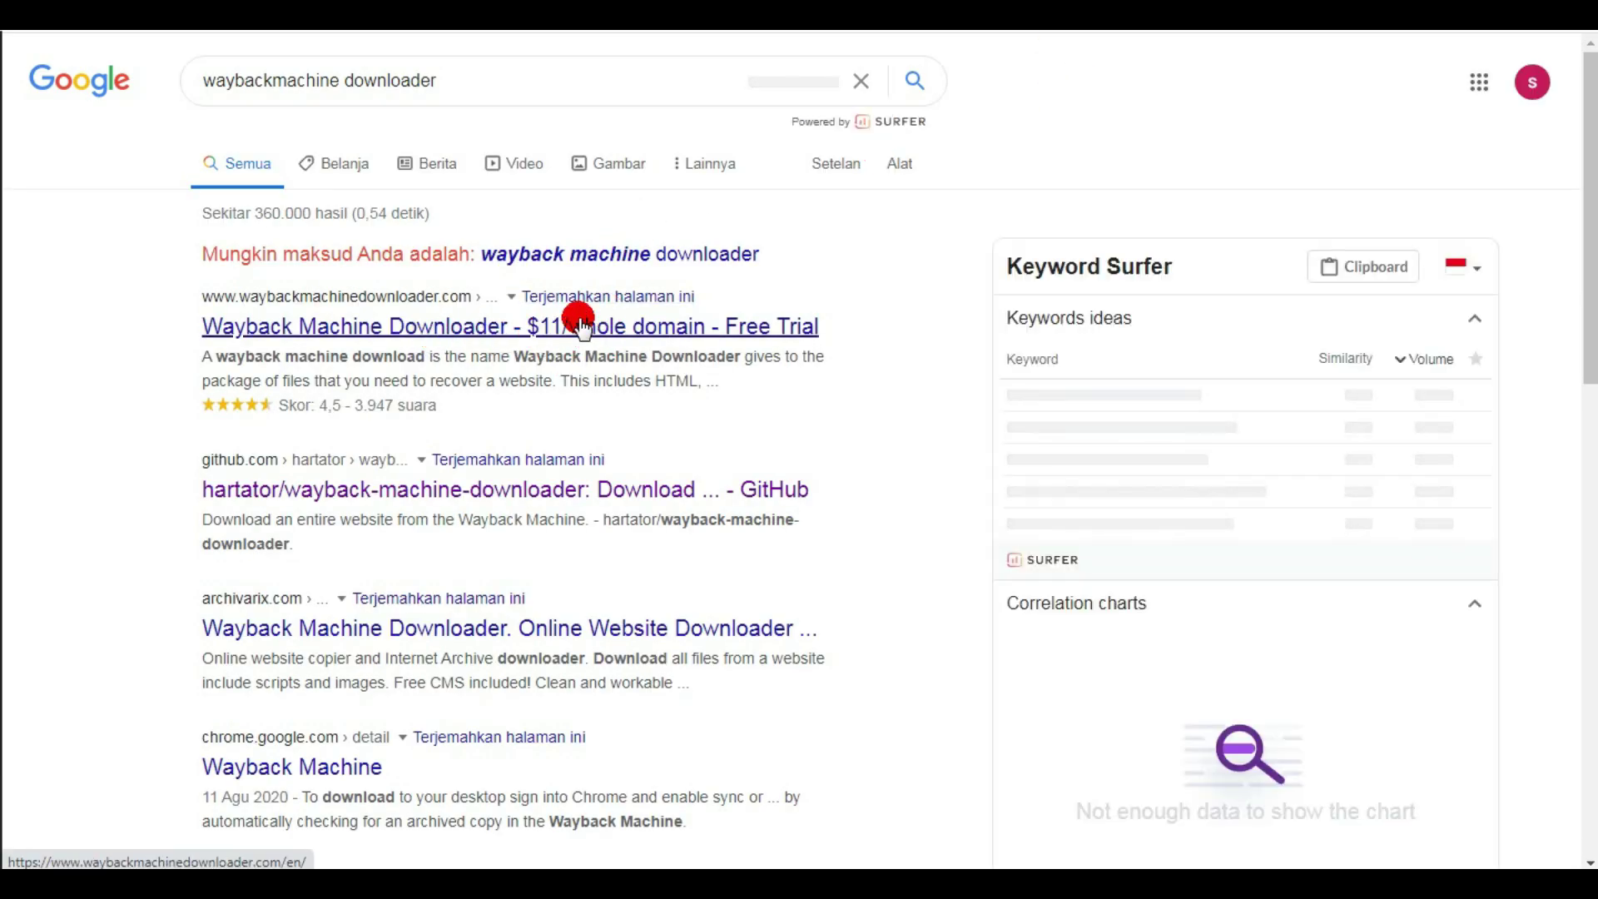
left_click(509, 328)
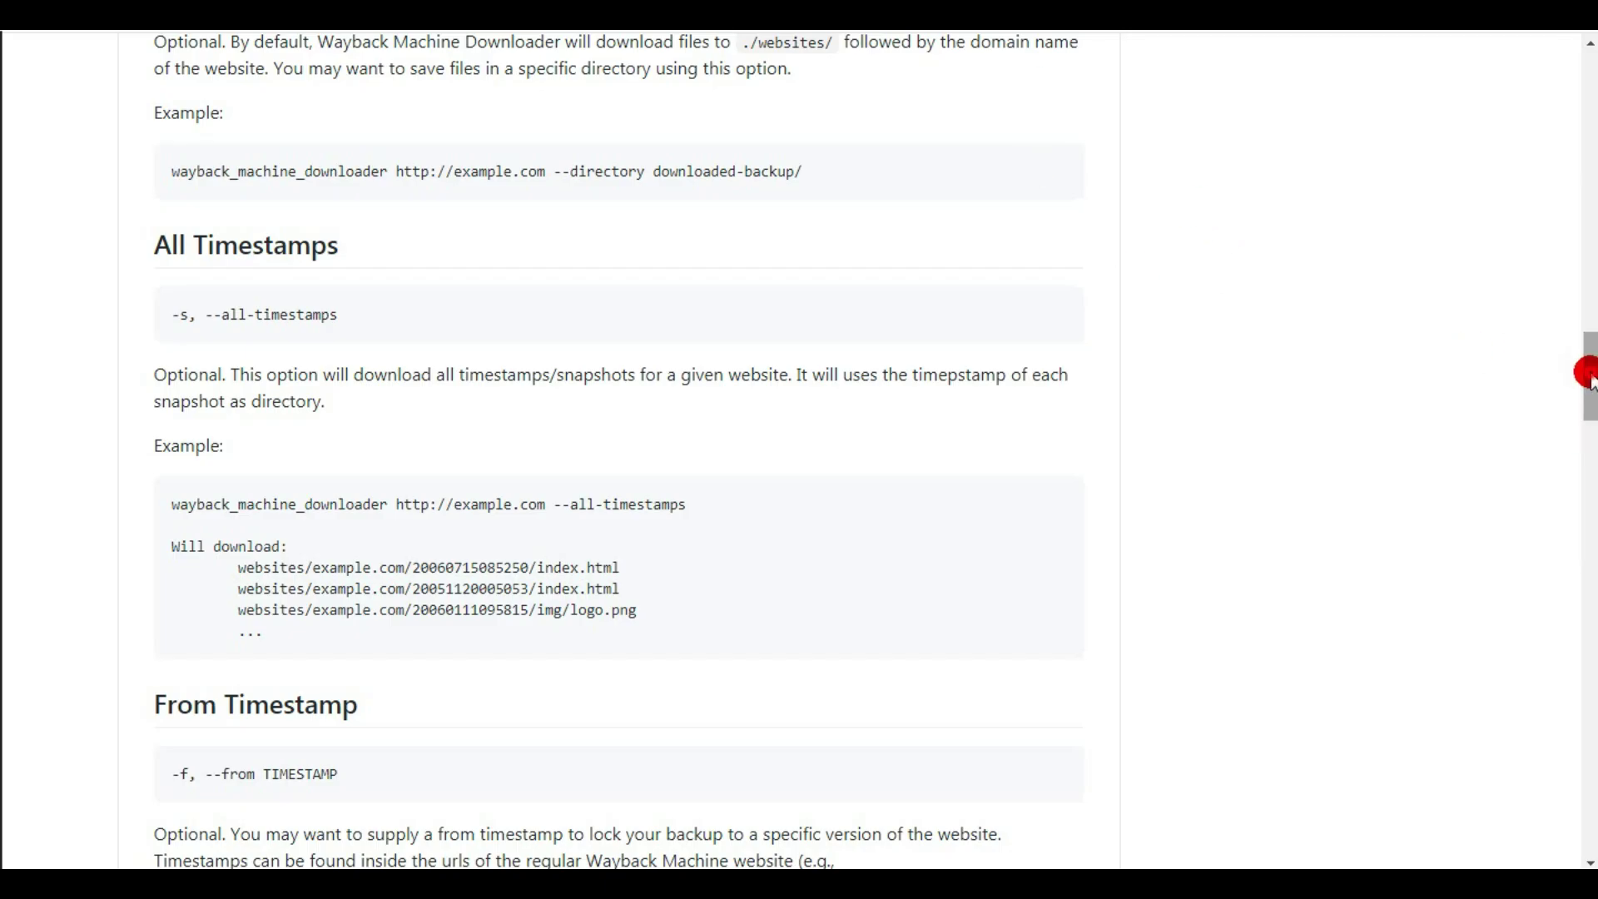
mouse_move(1587, 372)
left_mouse_down()
mouse_move(1588, 90)
mouse_move(1588, 374)
left_mouse_up()
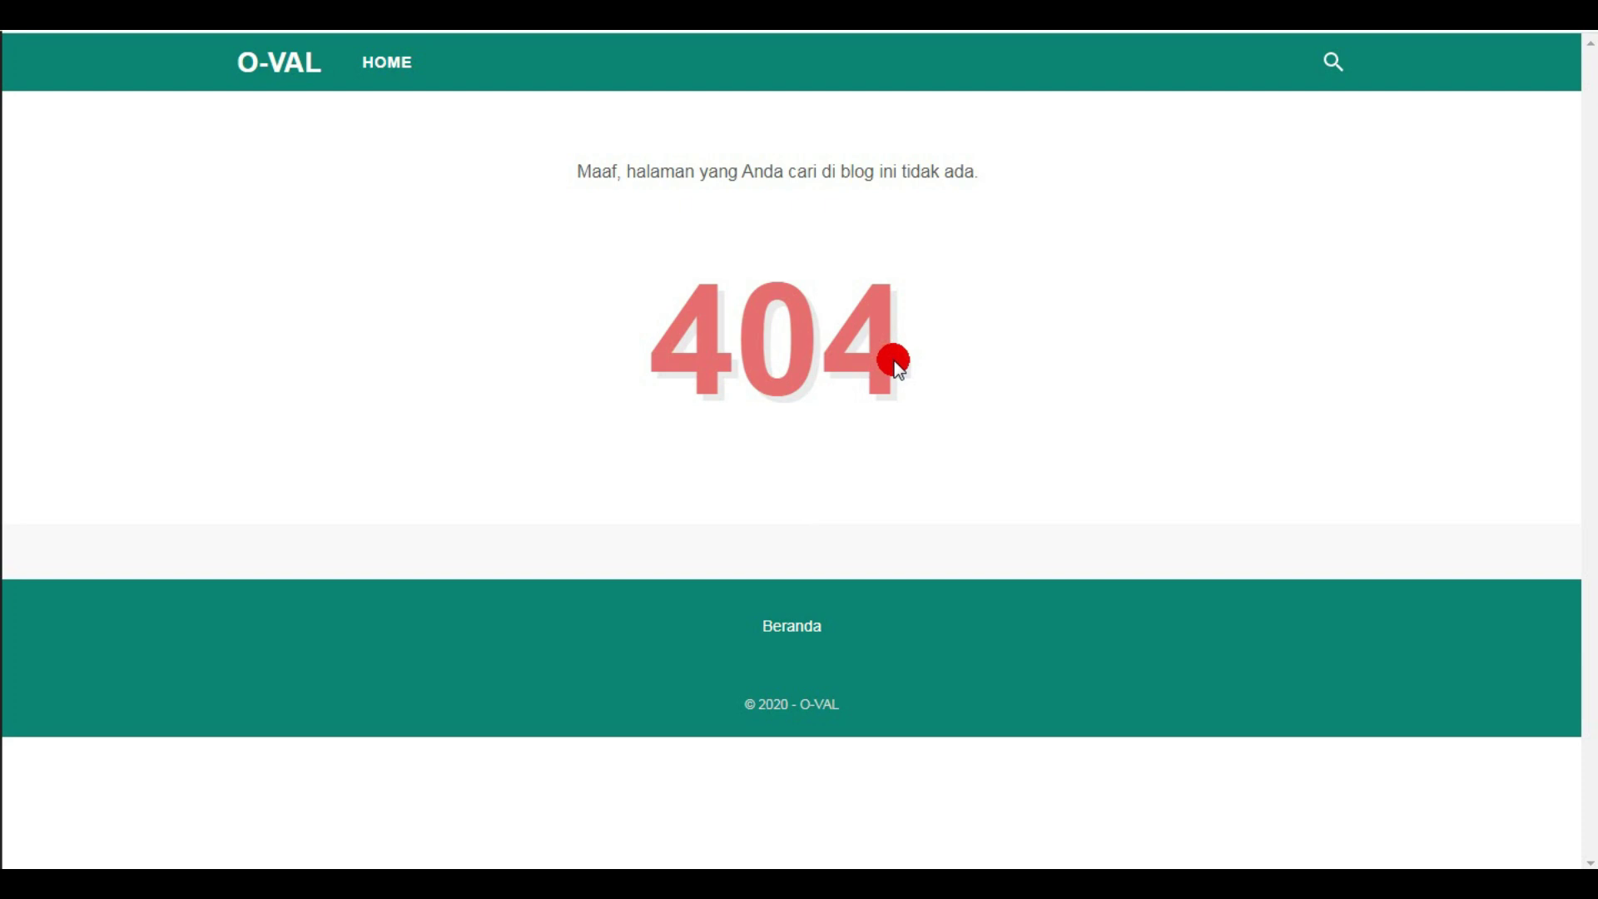
key("ctrl+w")
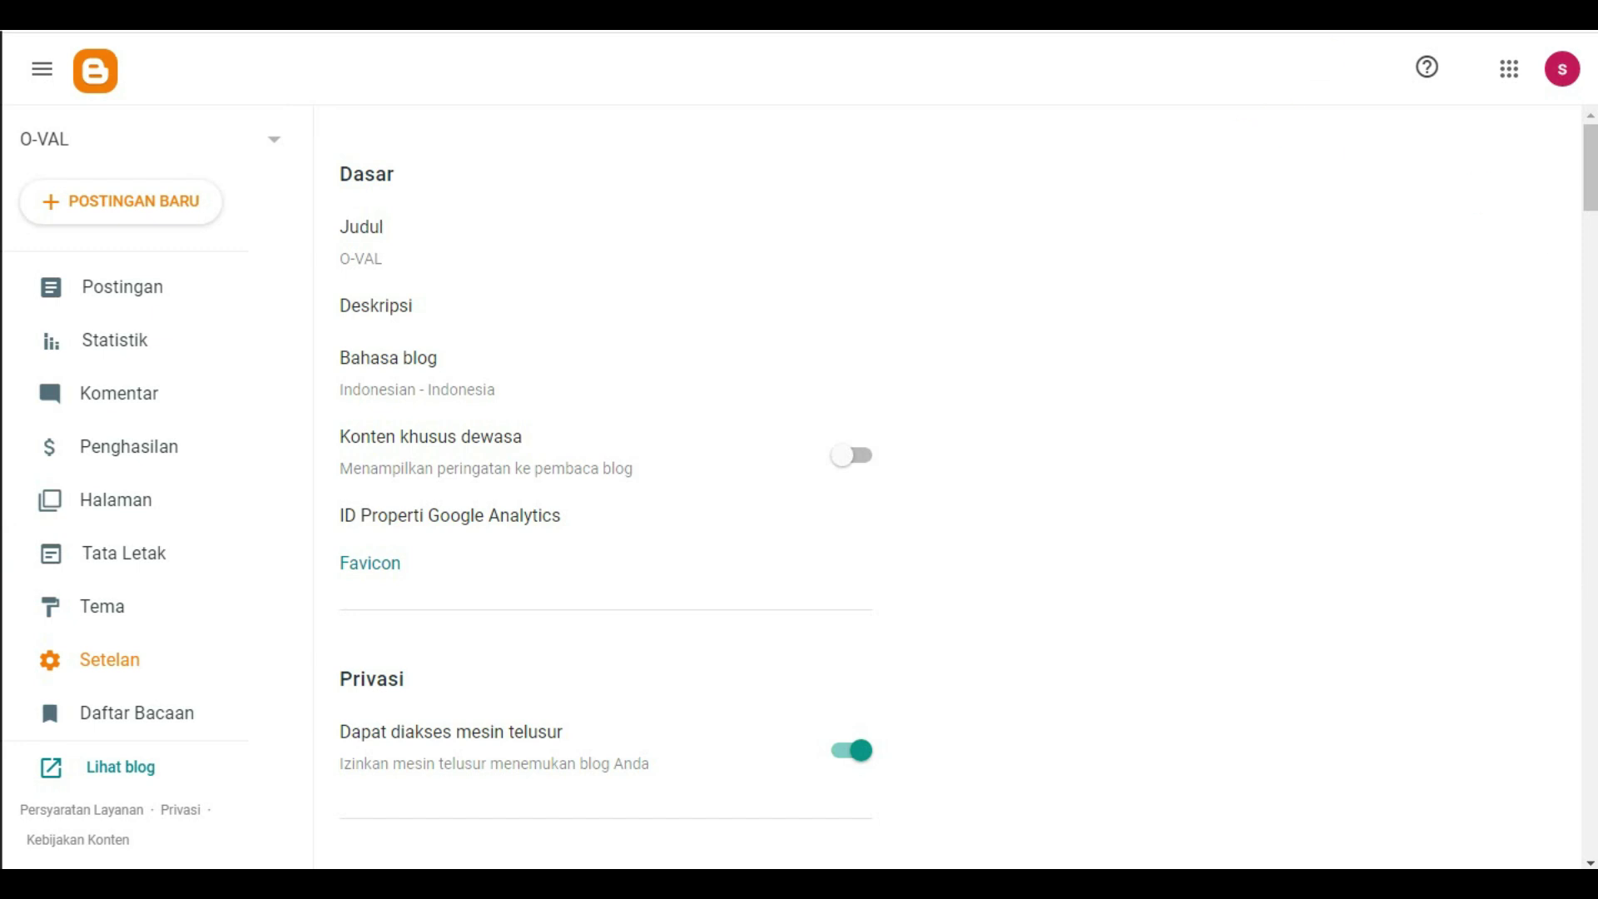
key("ctrl+w")
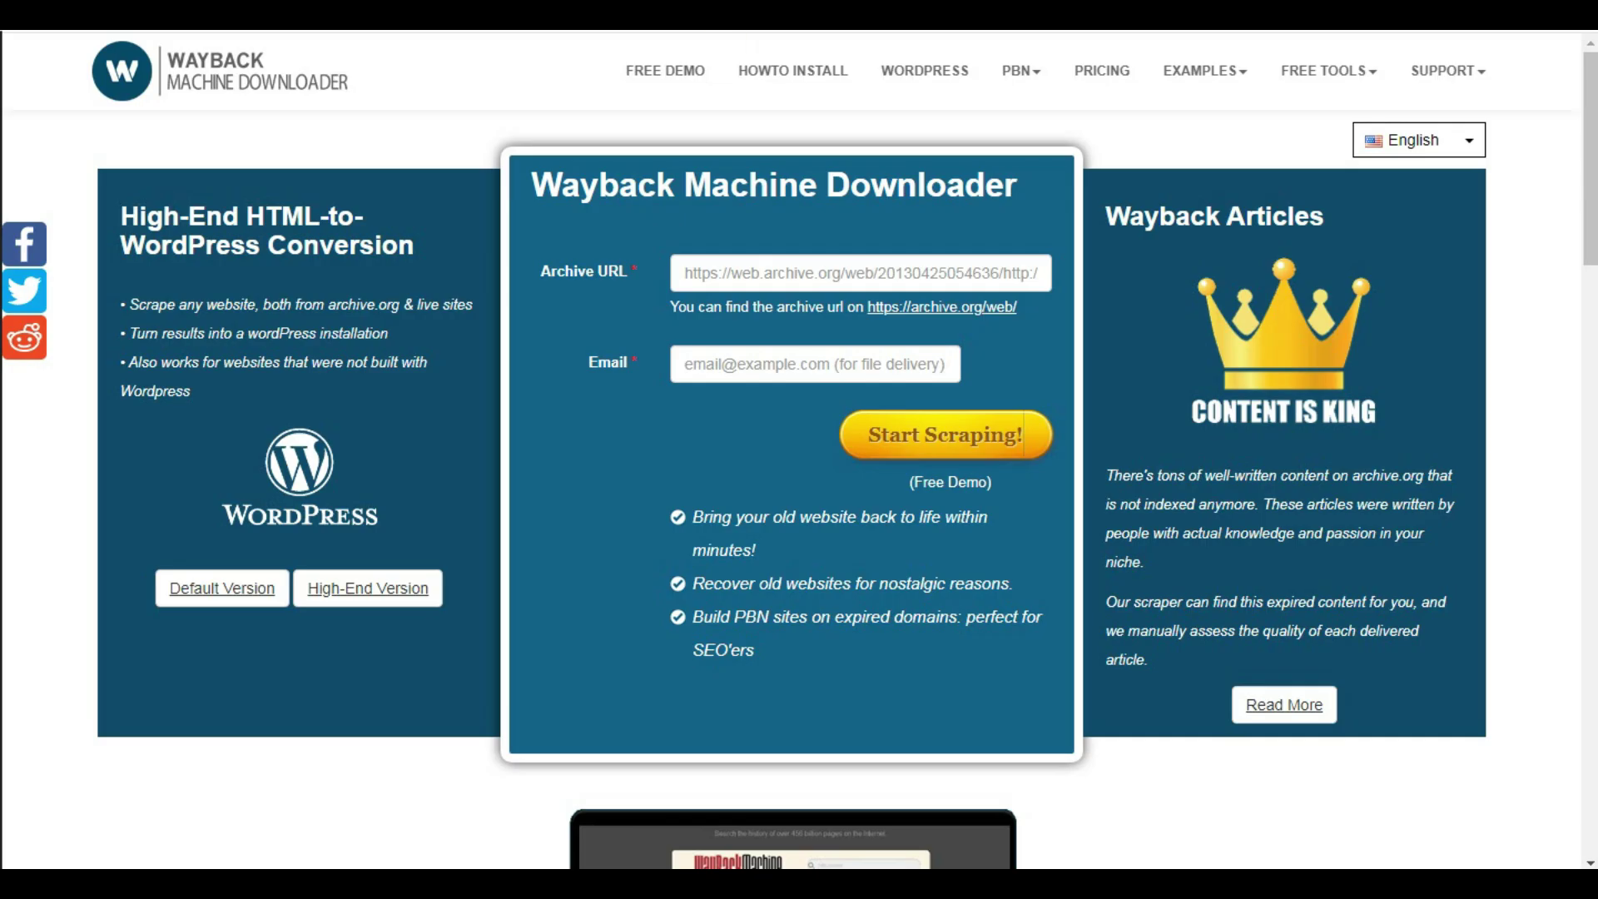
key("ctrl+l")
type("www.")
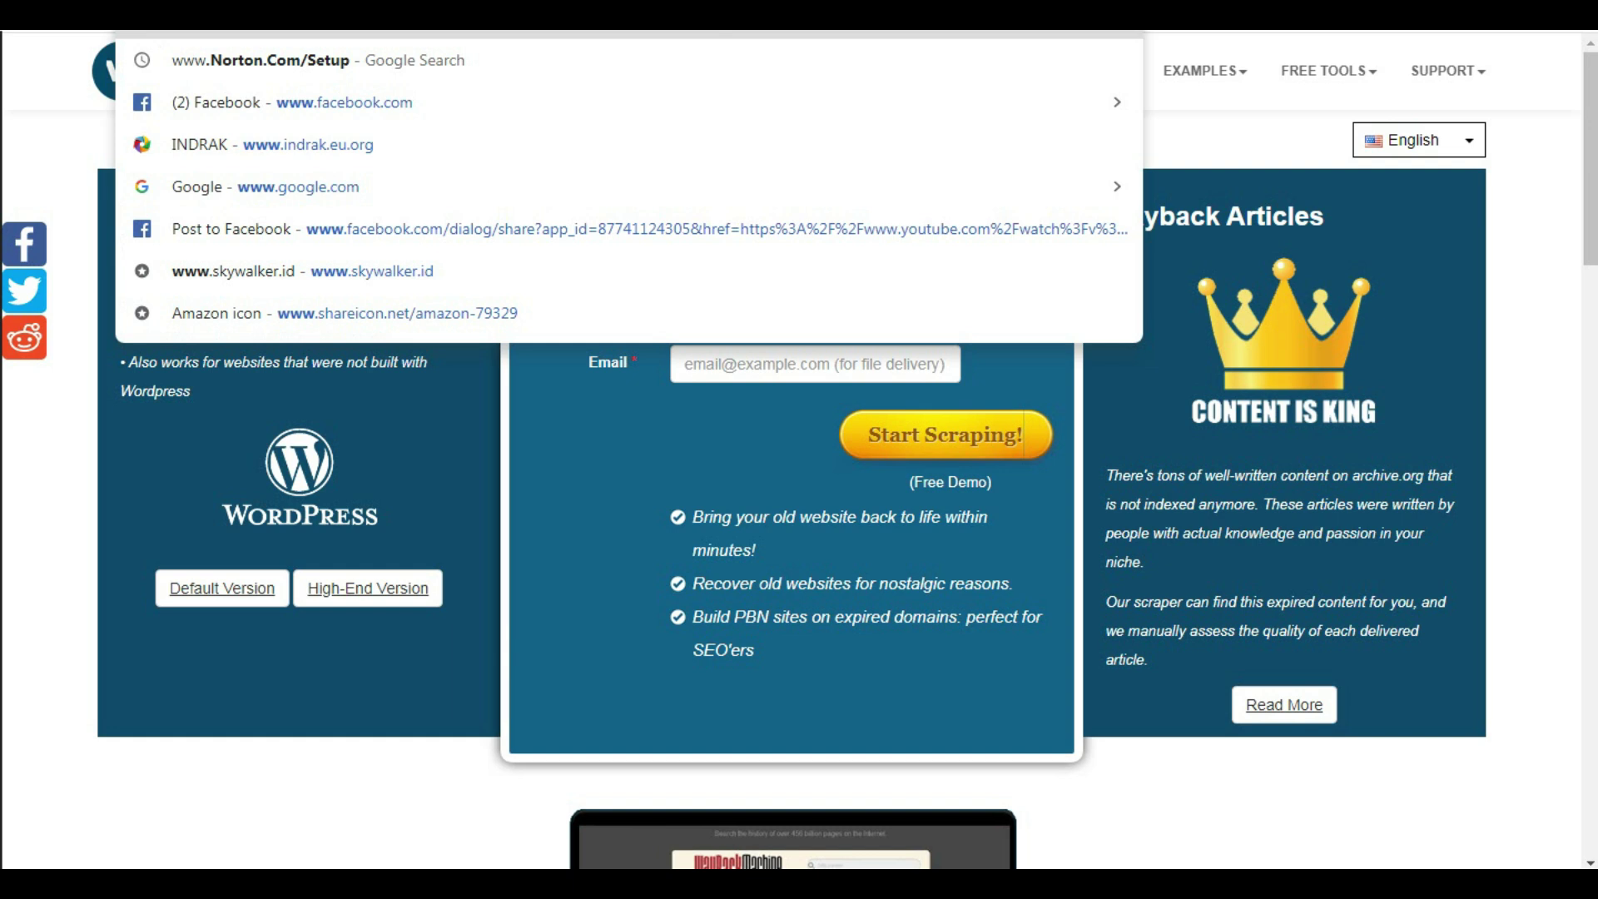
type("indra")
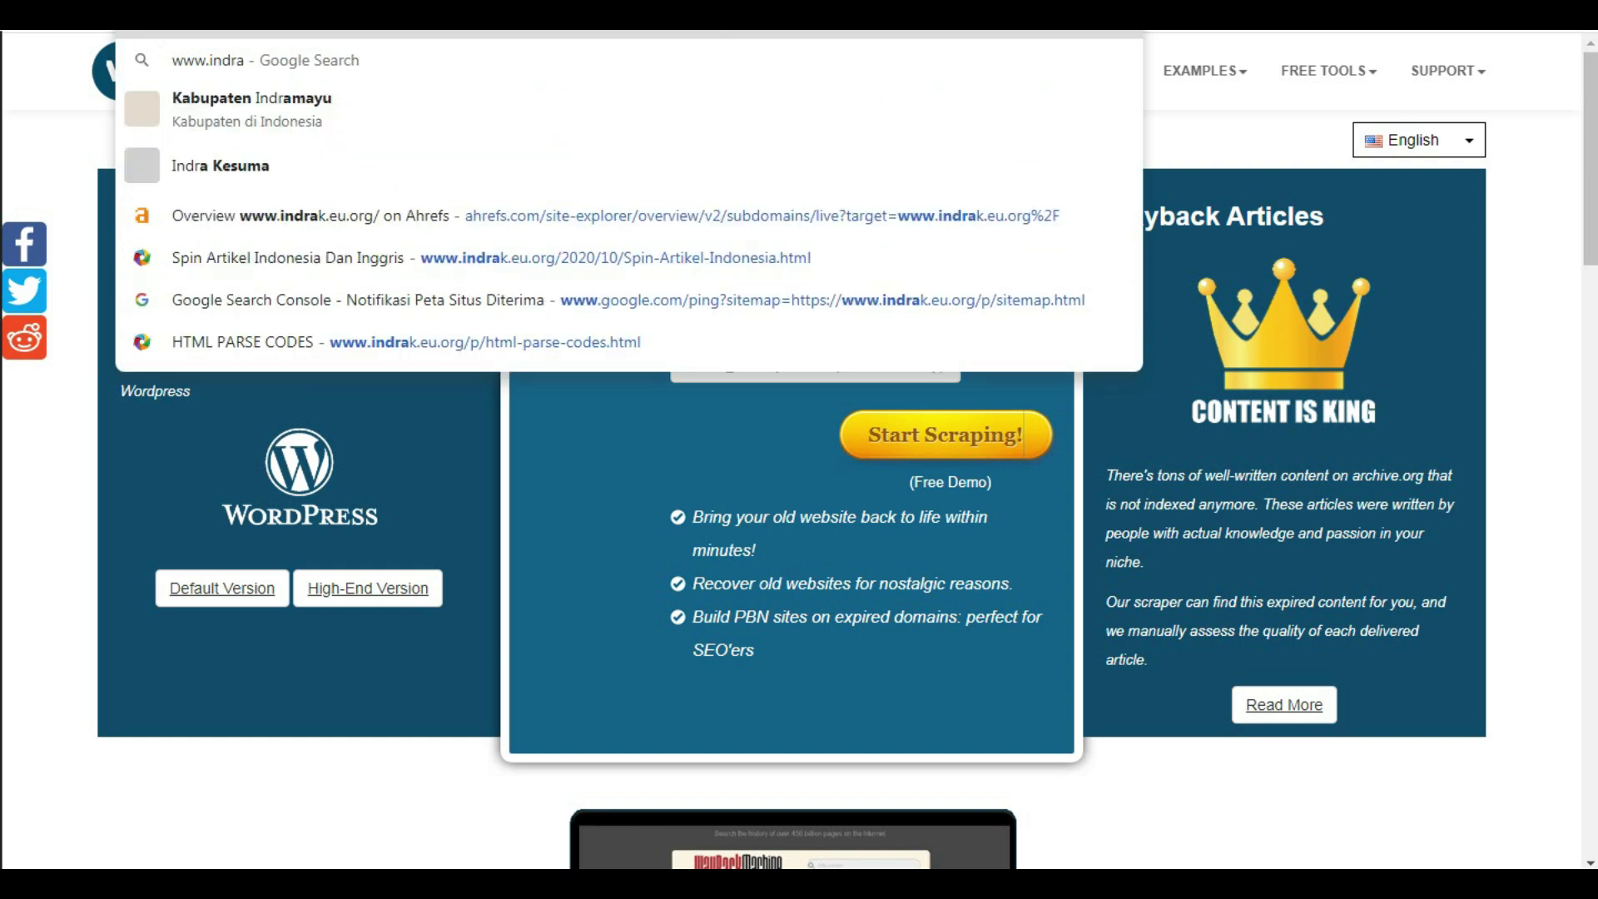
type("k.")
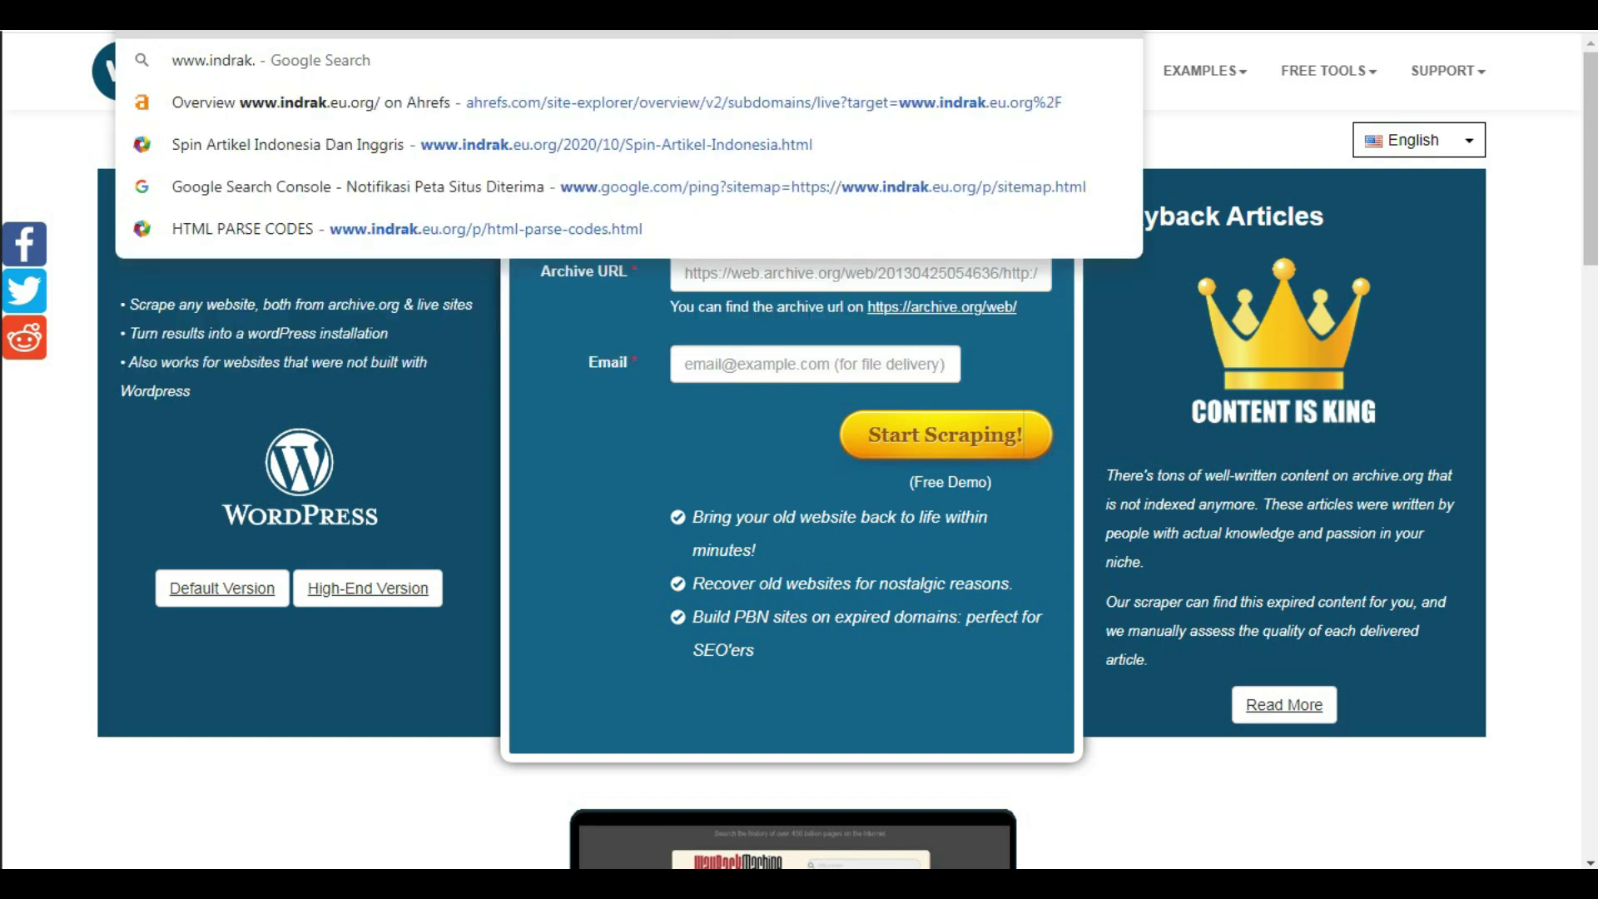
key("Return")
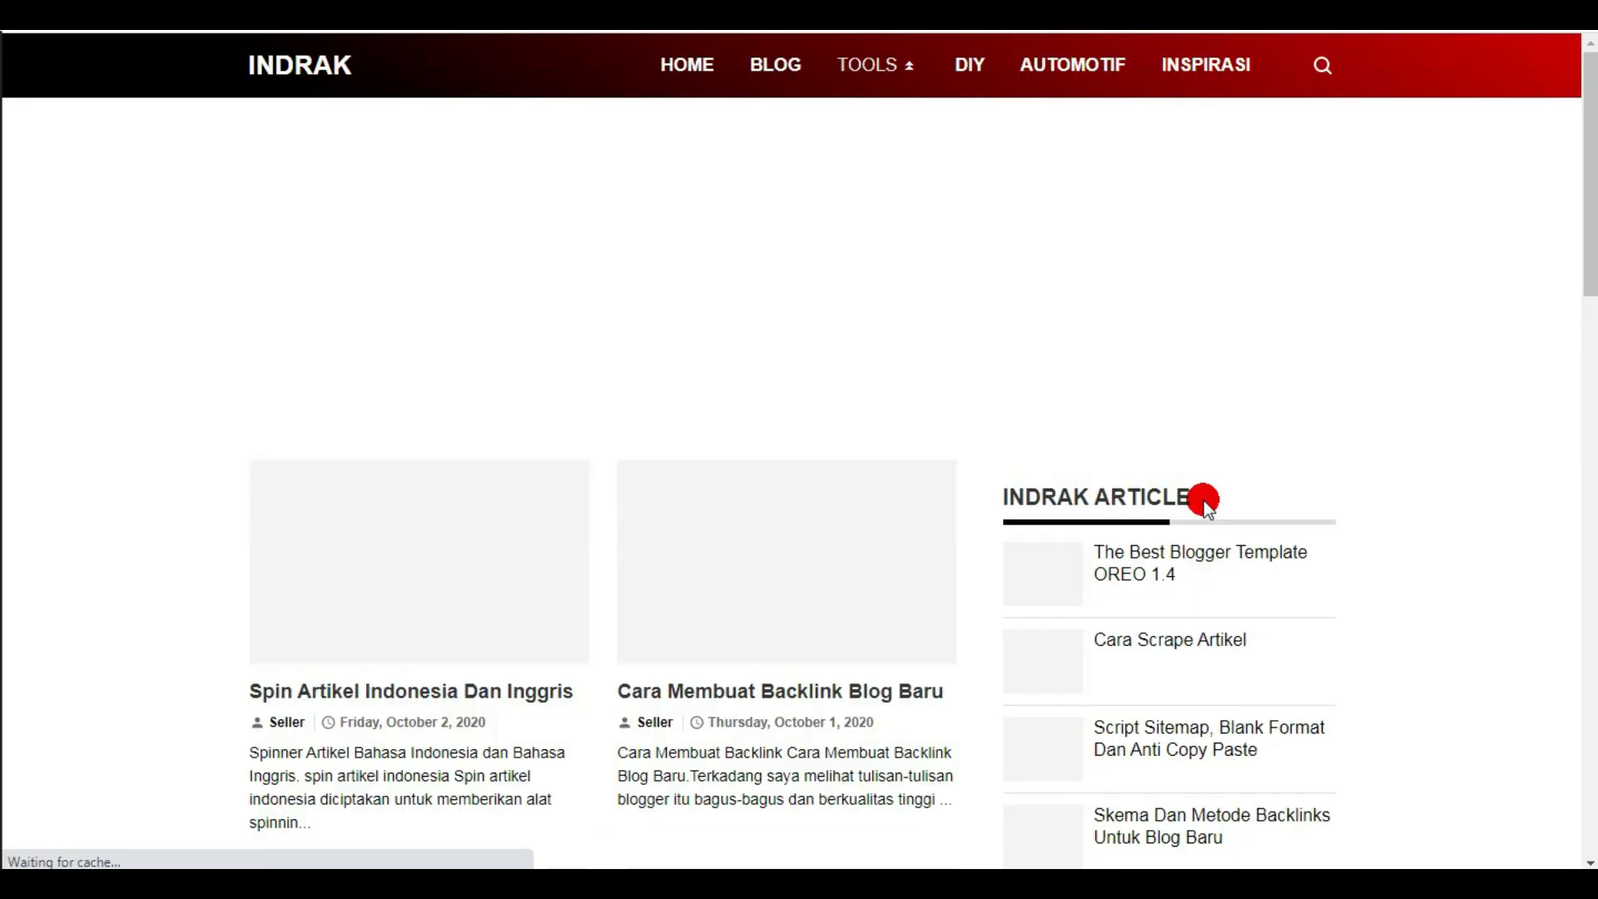
- Open the article Script Sitemap, Blank Format Dan Anti Copy Paste and find its Script Redirect 404 Blogspot section
scroll(1586, 249, "down", 4)
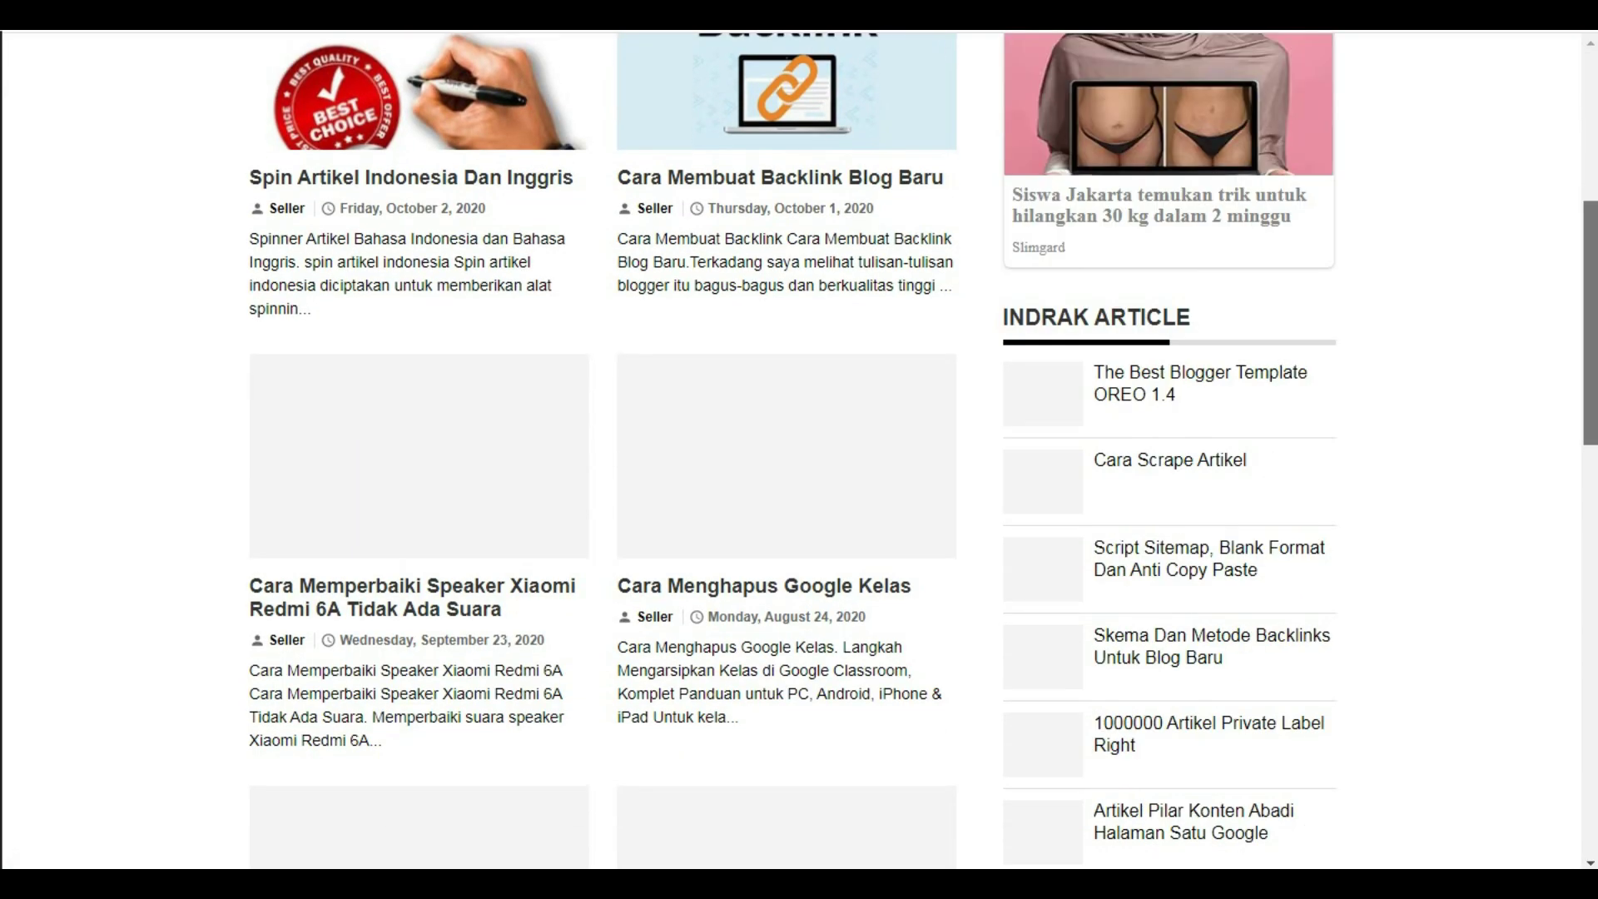
scroll(799, 449, "down", 2)
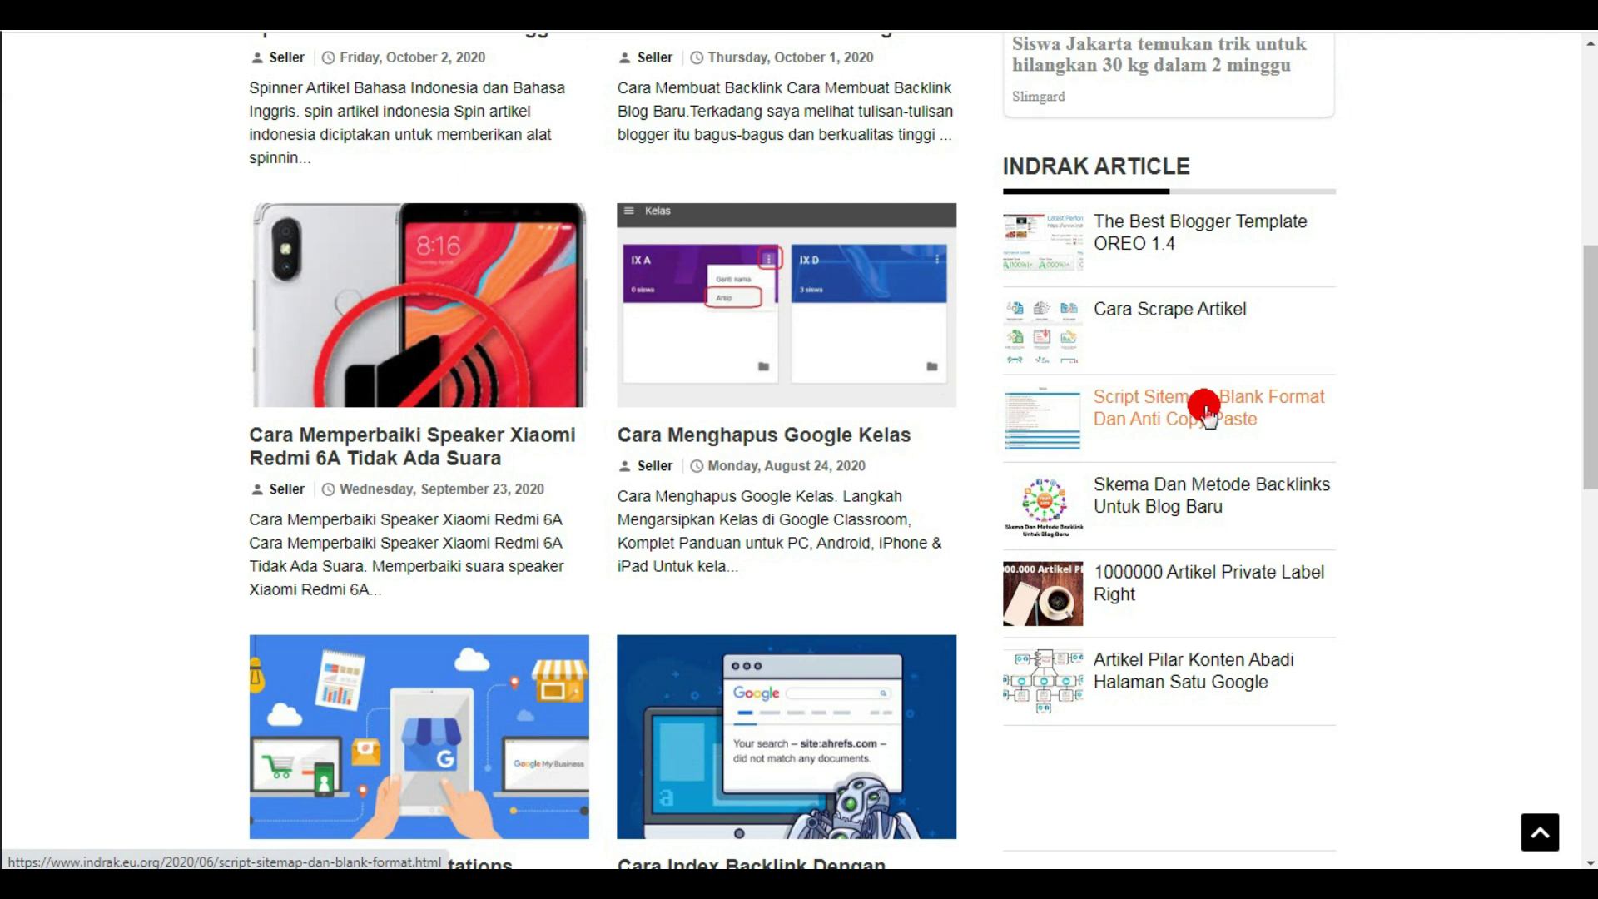
left_click(1205, 408)
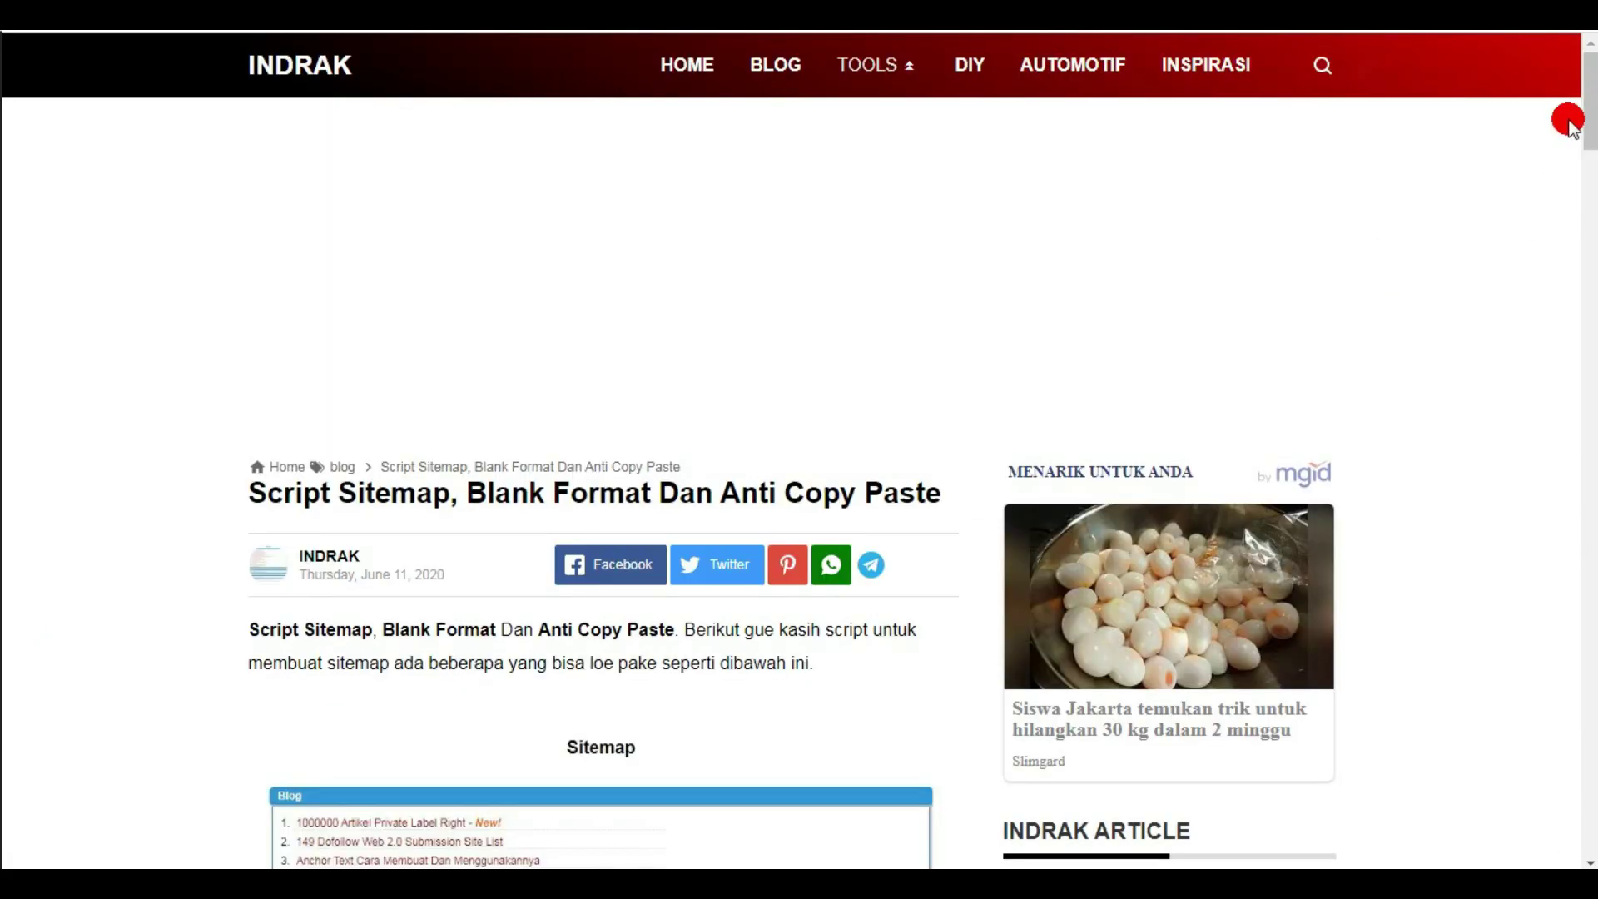
left_click_drag(1571, 125, 1590, 721)
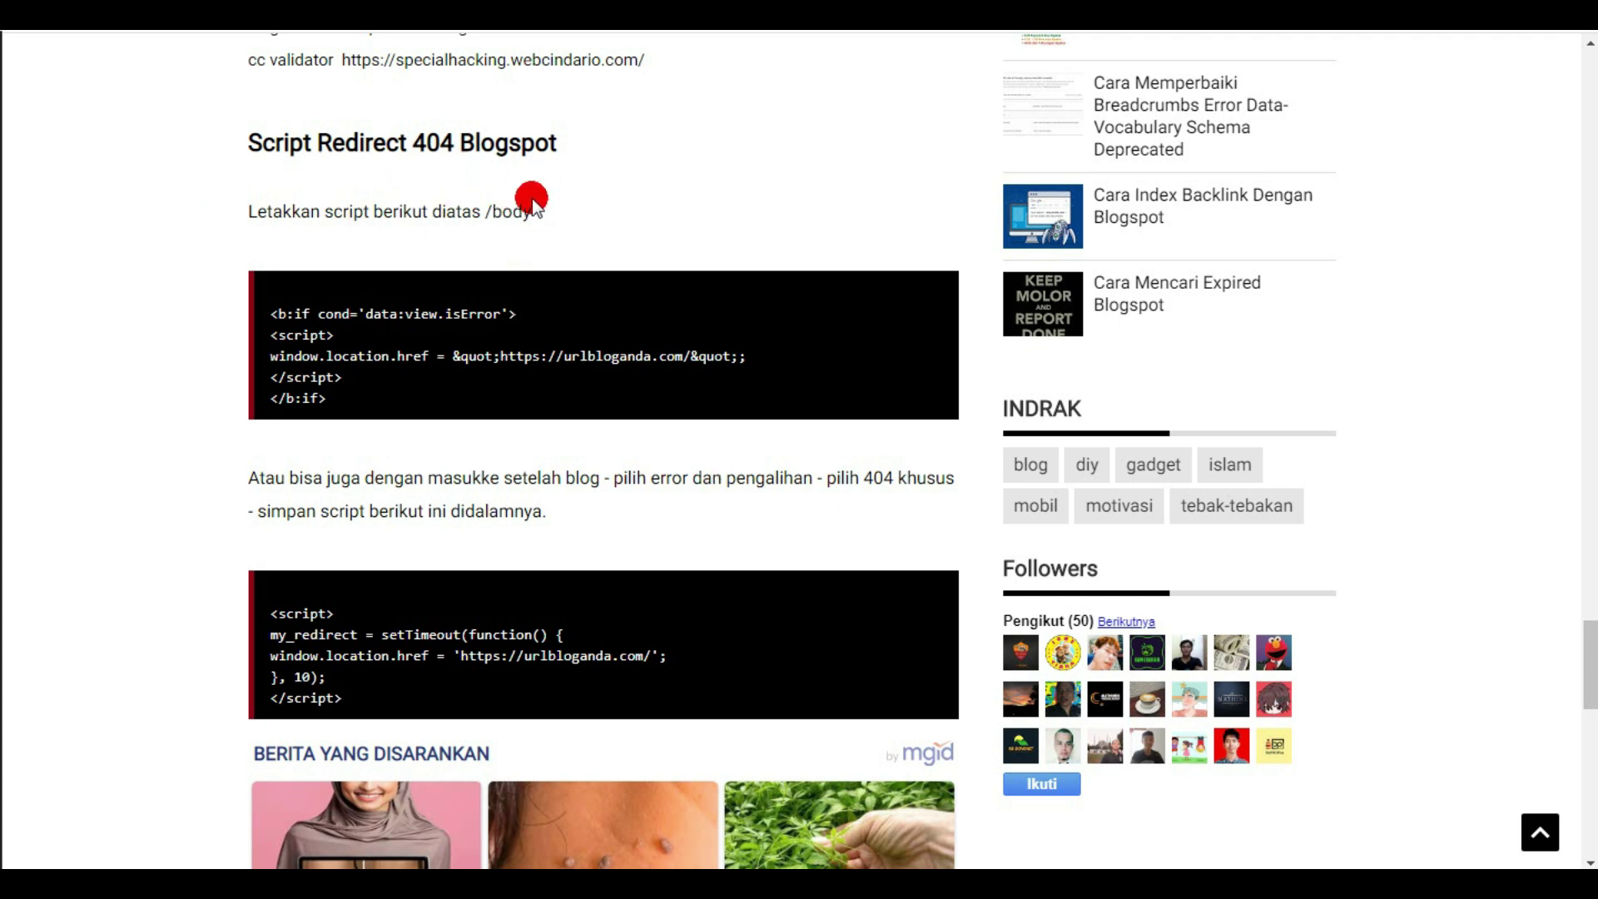
- Copy the b:if 404 redirect script meant for placement above /body and paste it into a new Notepad document
left_click_drag(354, 401, 277, 318)
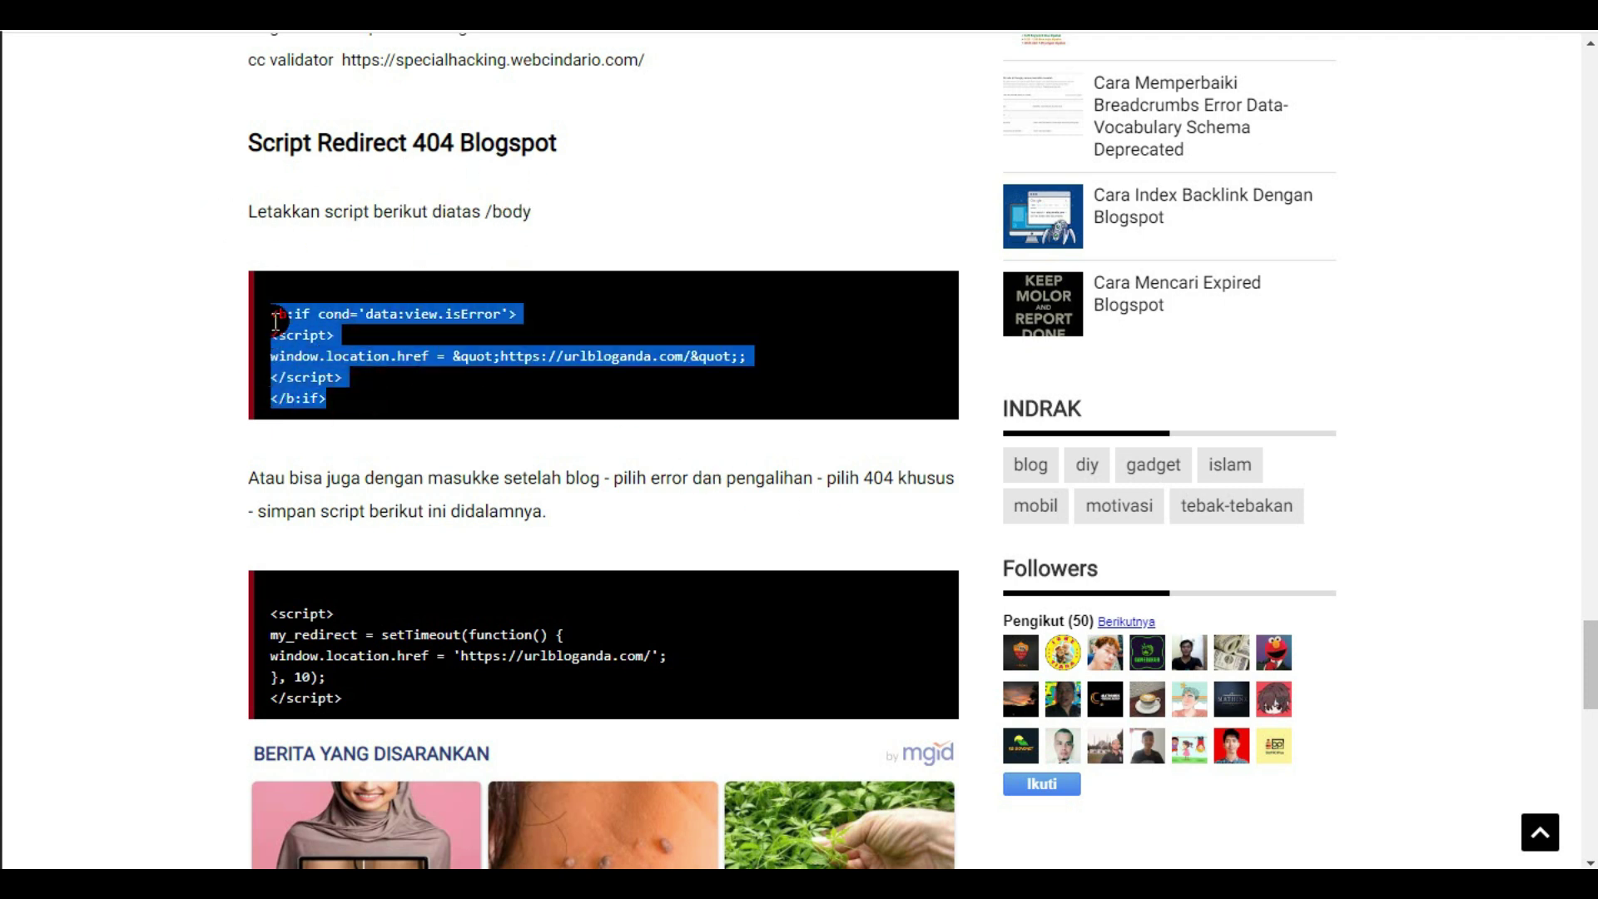
right_click(321, 334)
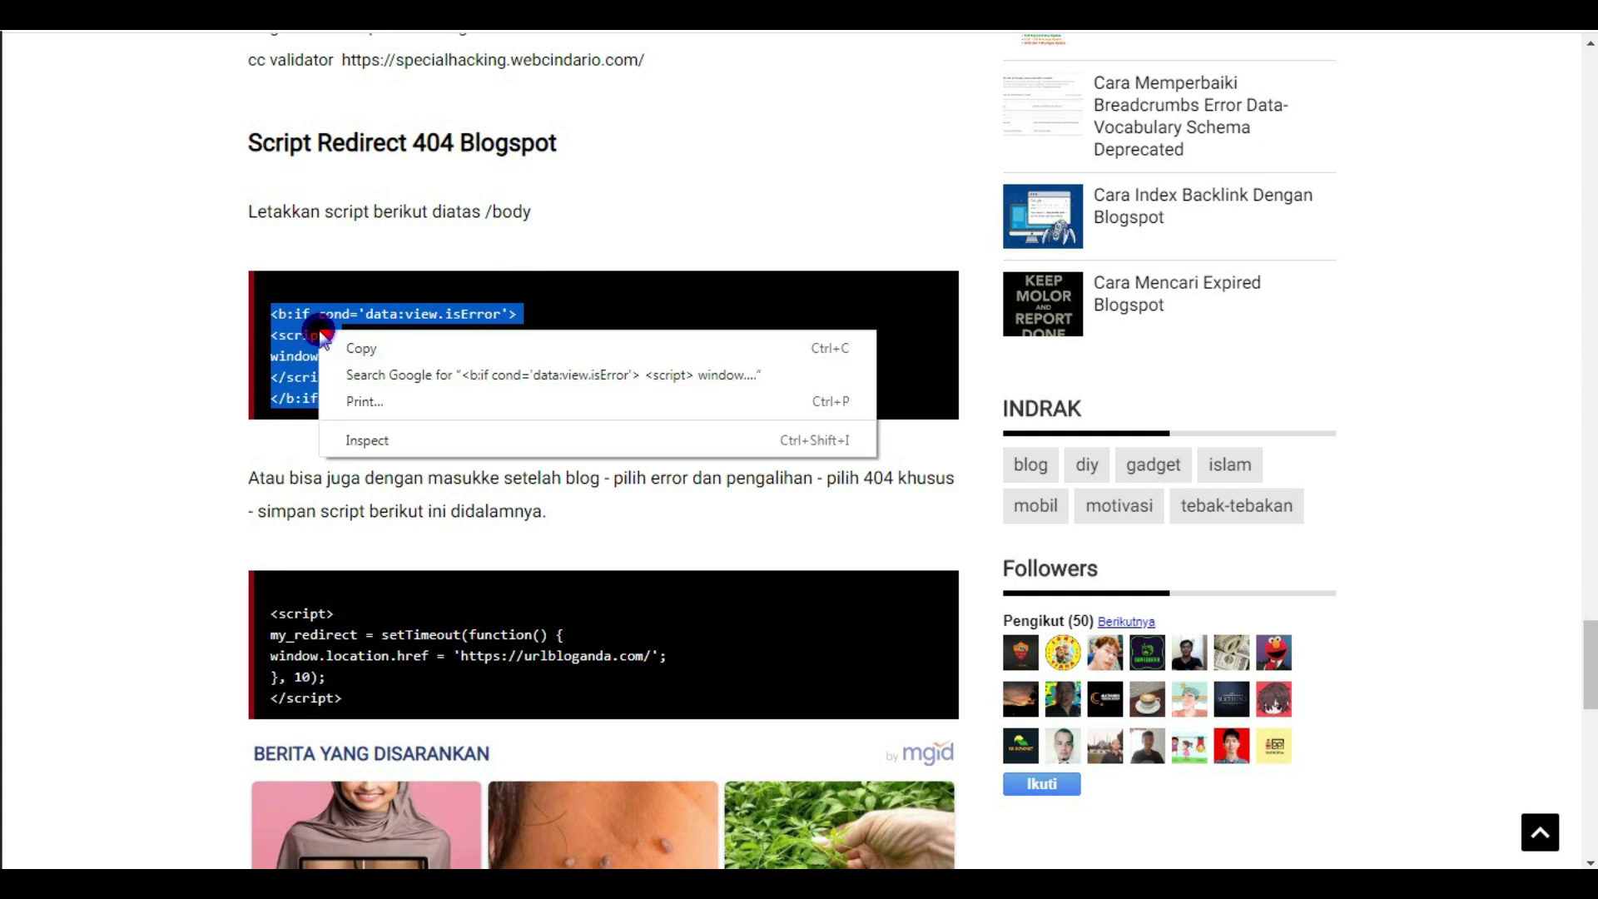
left_click(355, 349)
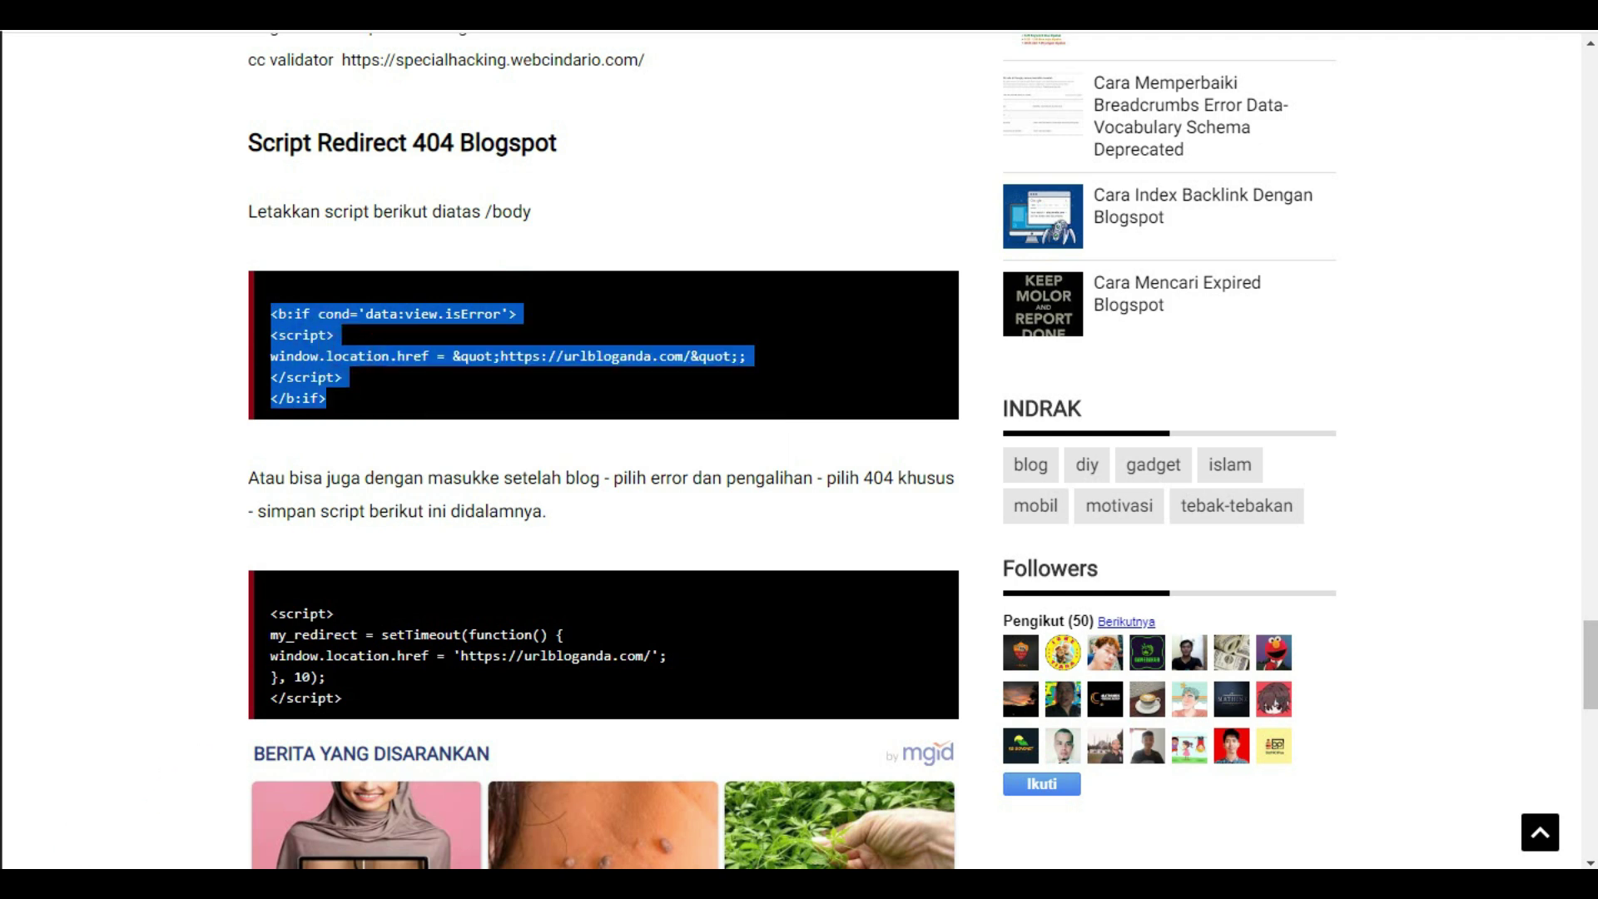
key("super")
left_click(73, 291)
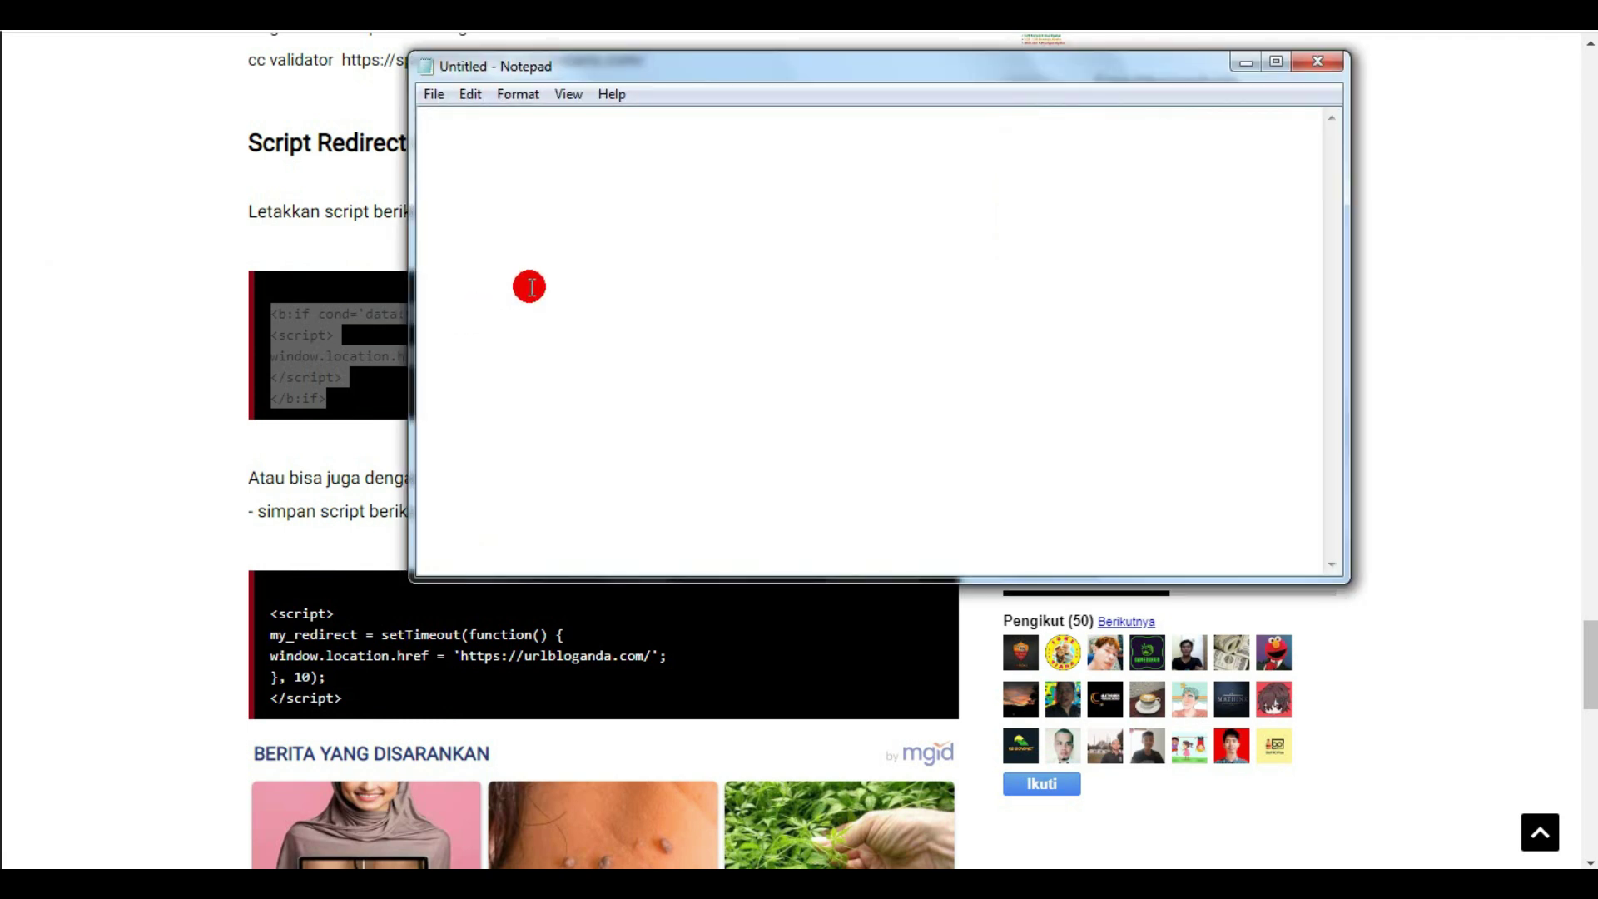
key("ctrl+v")
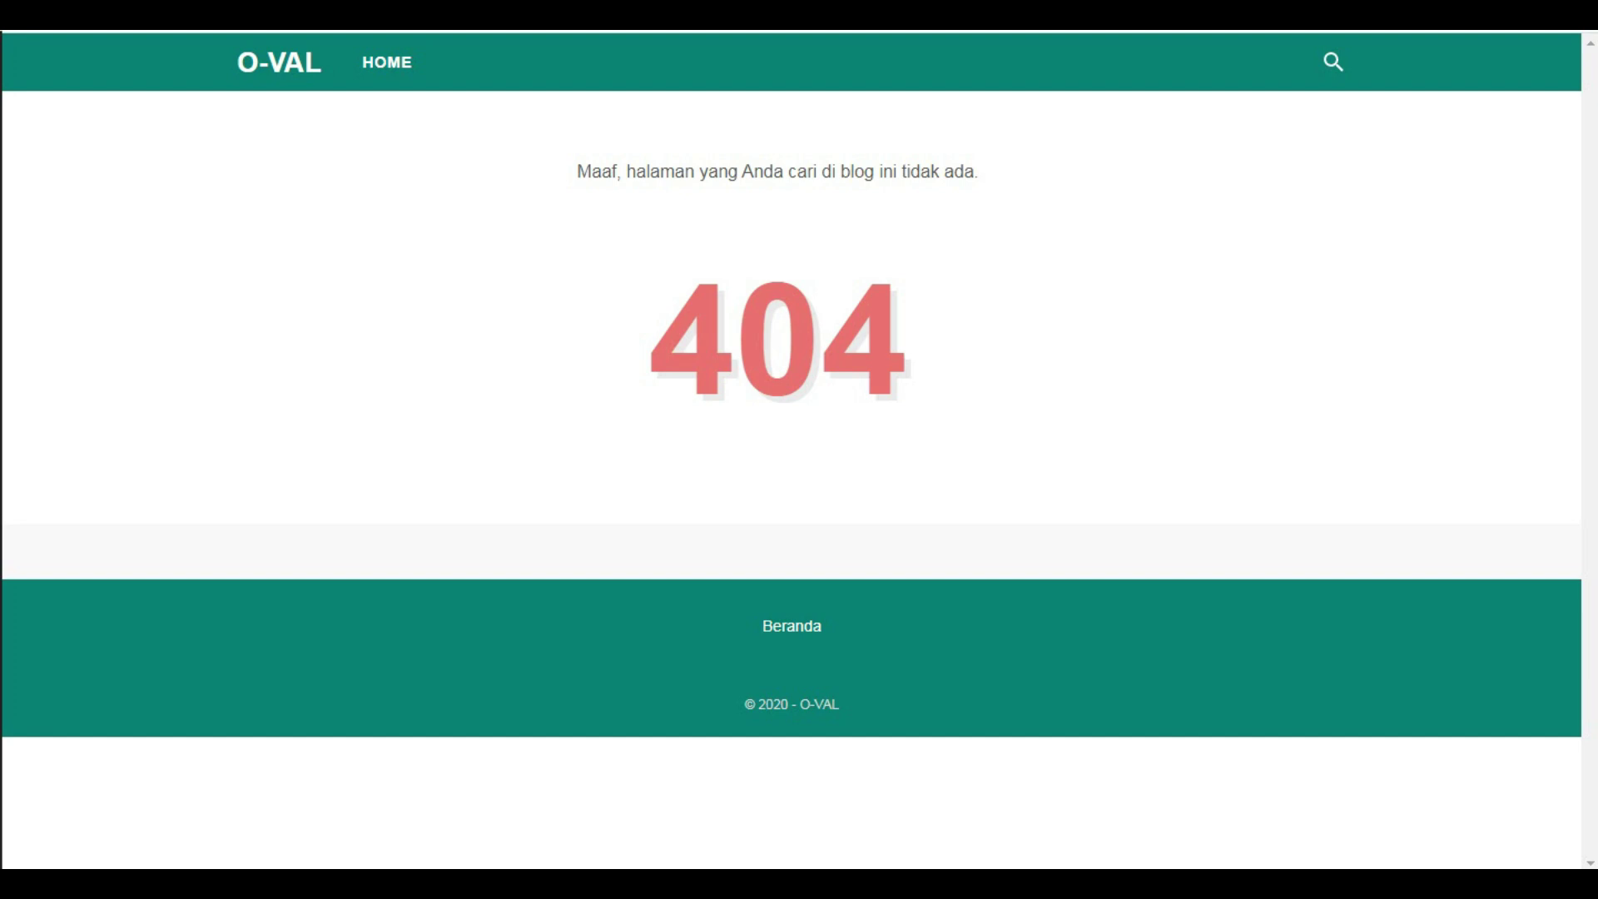
right_click(303, 32)
left_click(350, 55)
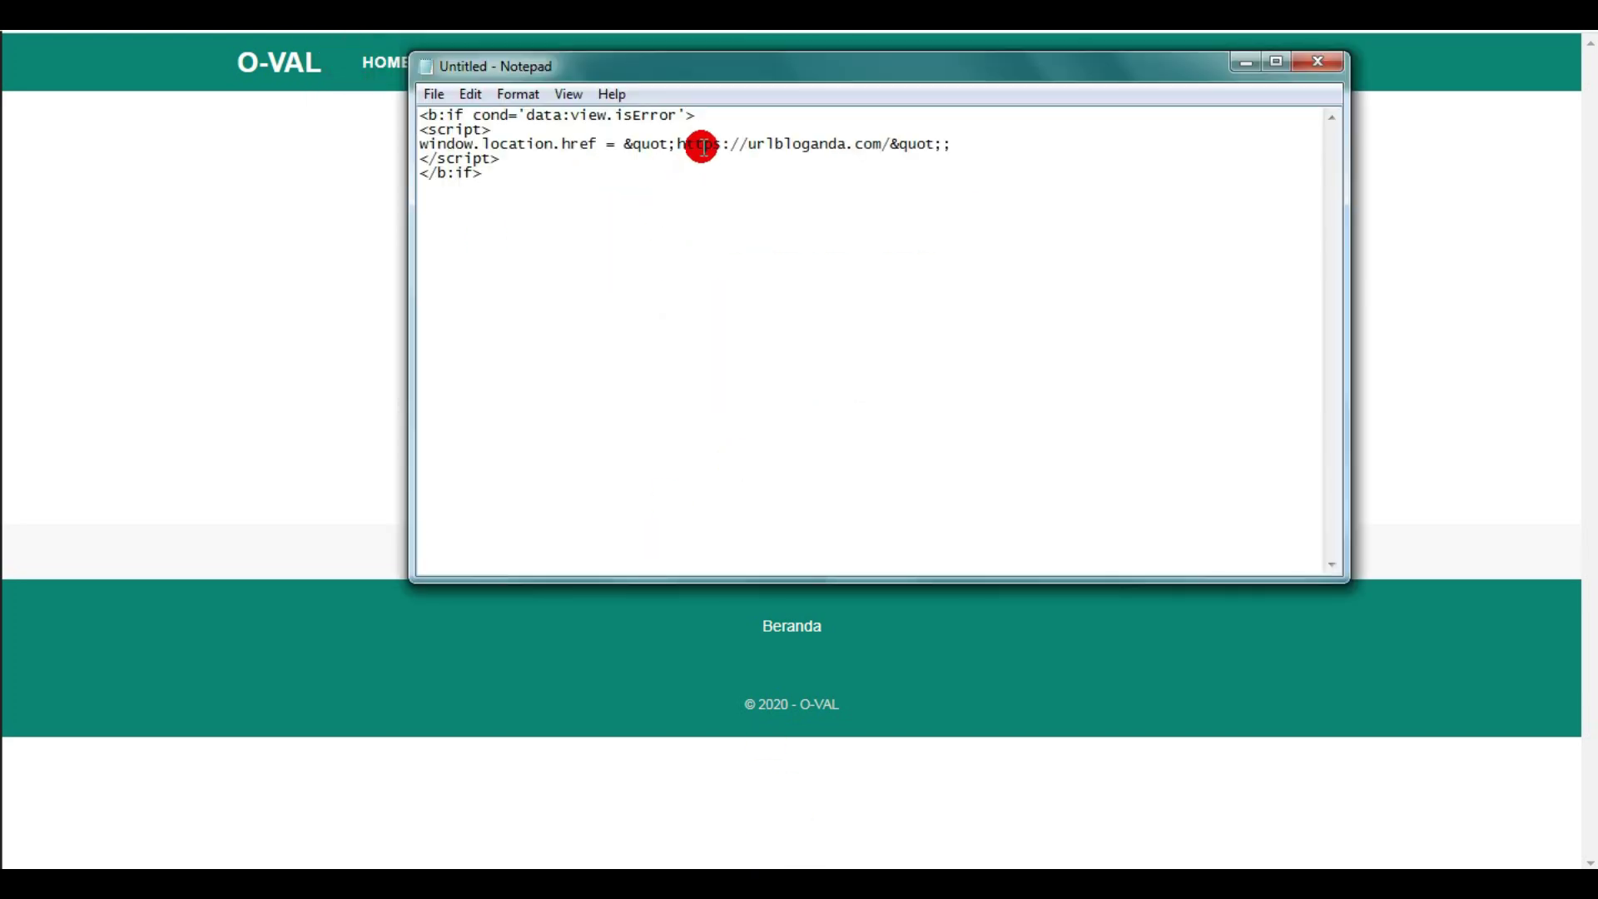
left_click_drag(679, 144, 882, 147)
key("ctrl+v")
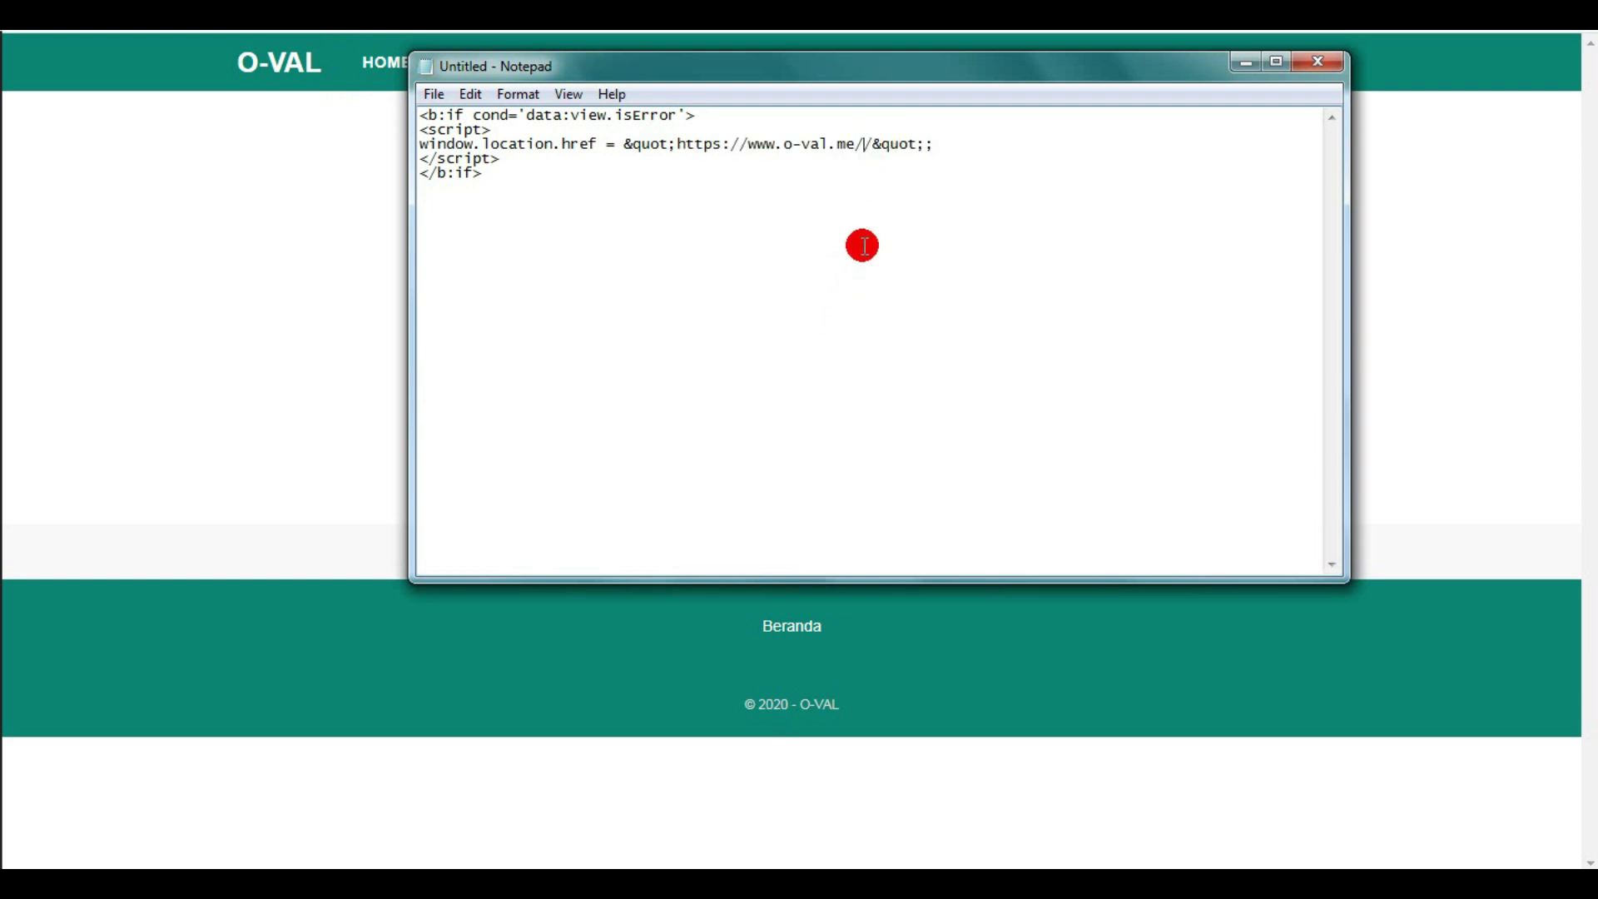
key("BackSpace")
- Copy the entire edited 404 redirect script from Notepad
left_click_drag(509, 172, 417, 115)
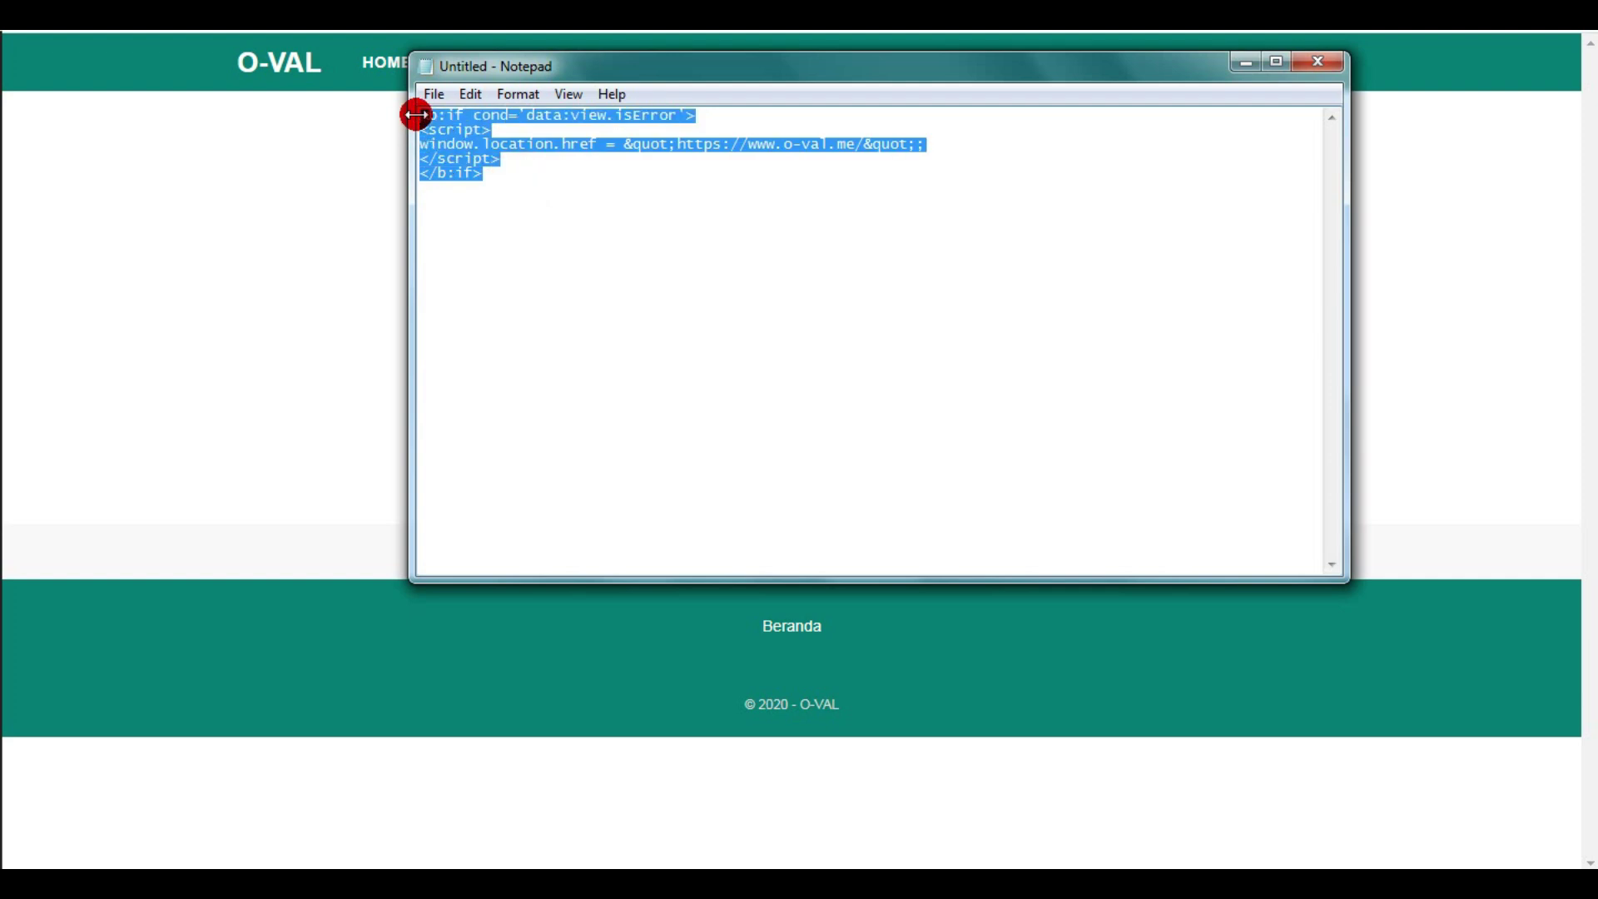
right_click(463, 143)
left_click(510, 208)
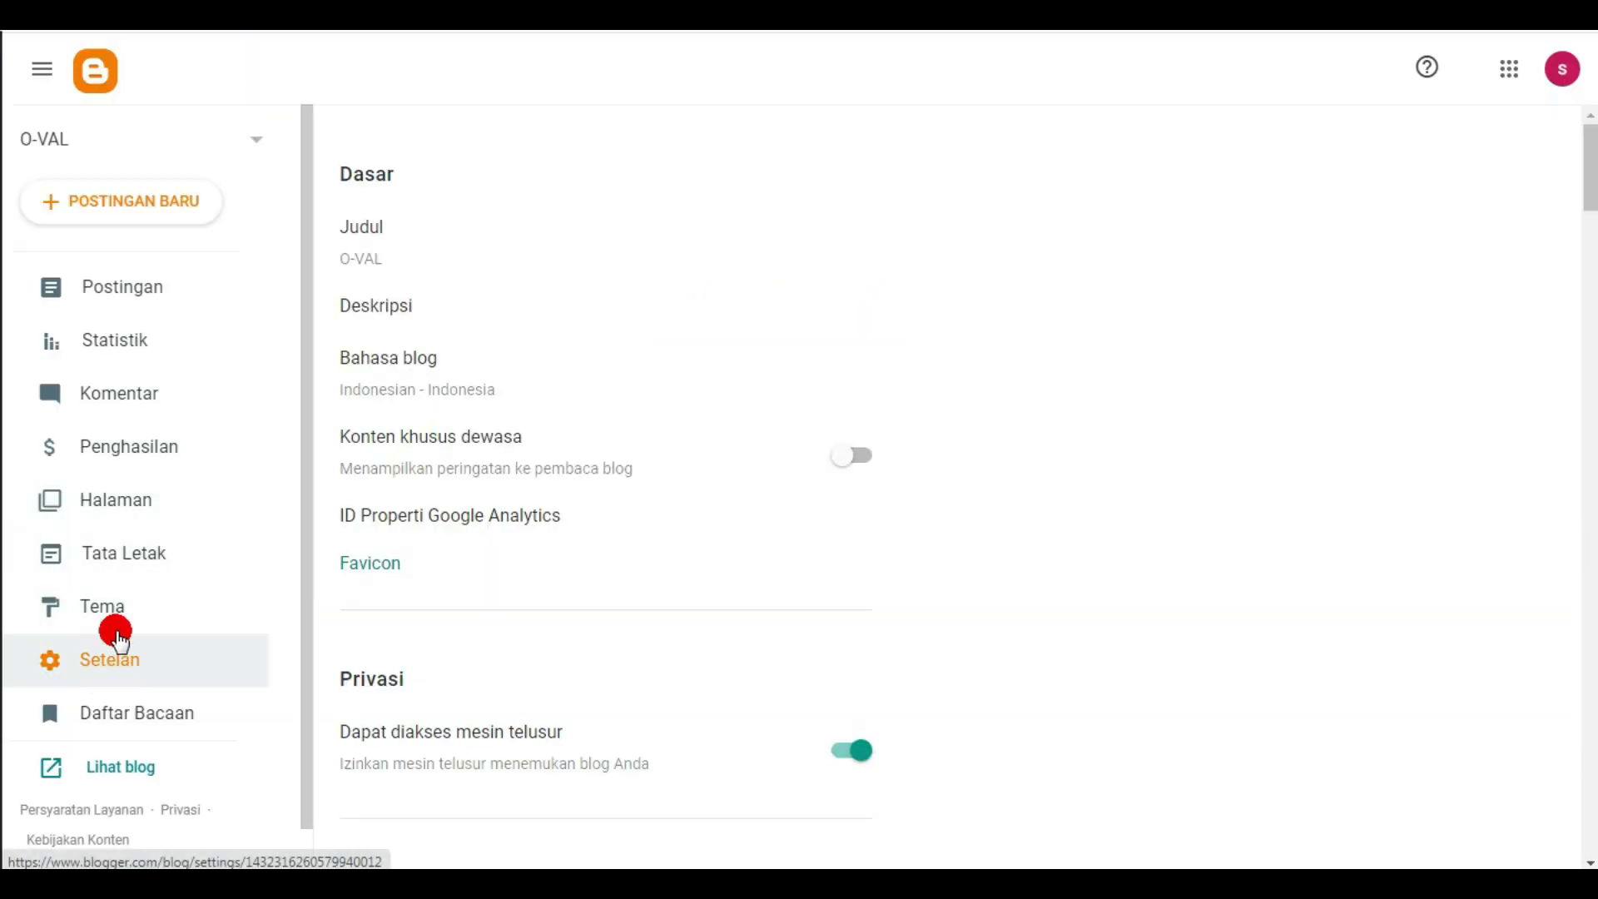
- Paste the copied 404 redirect script just above the closing body tag in the O-VAL theme's HTML, save the theme and leave the editor
left_click(104, 608)
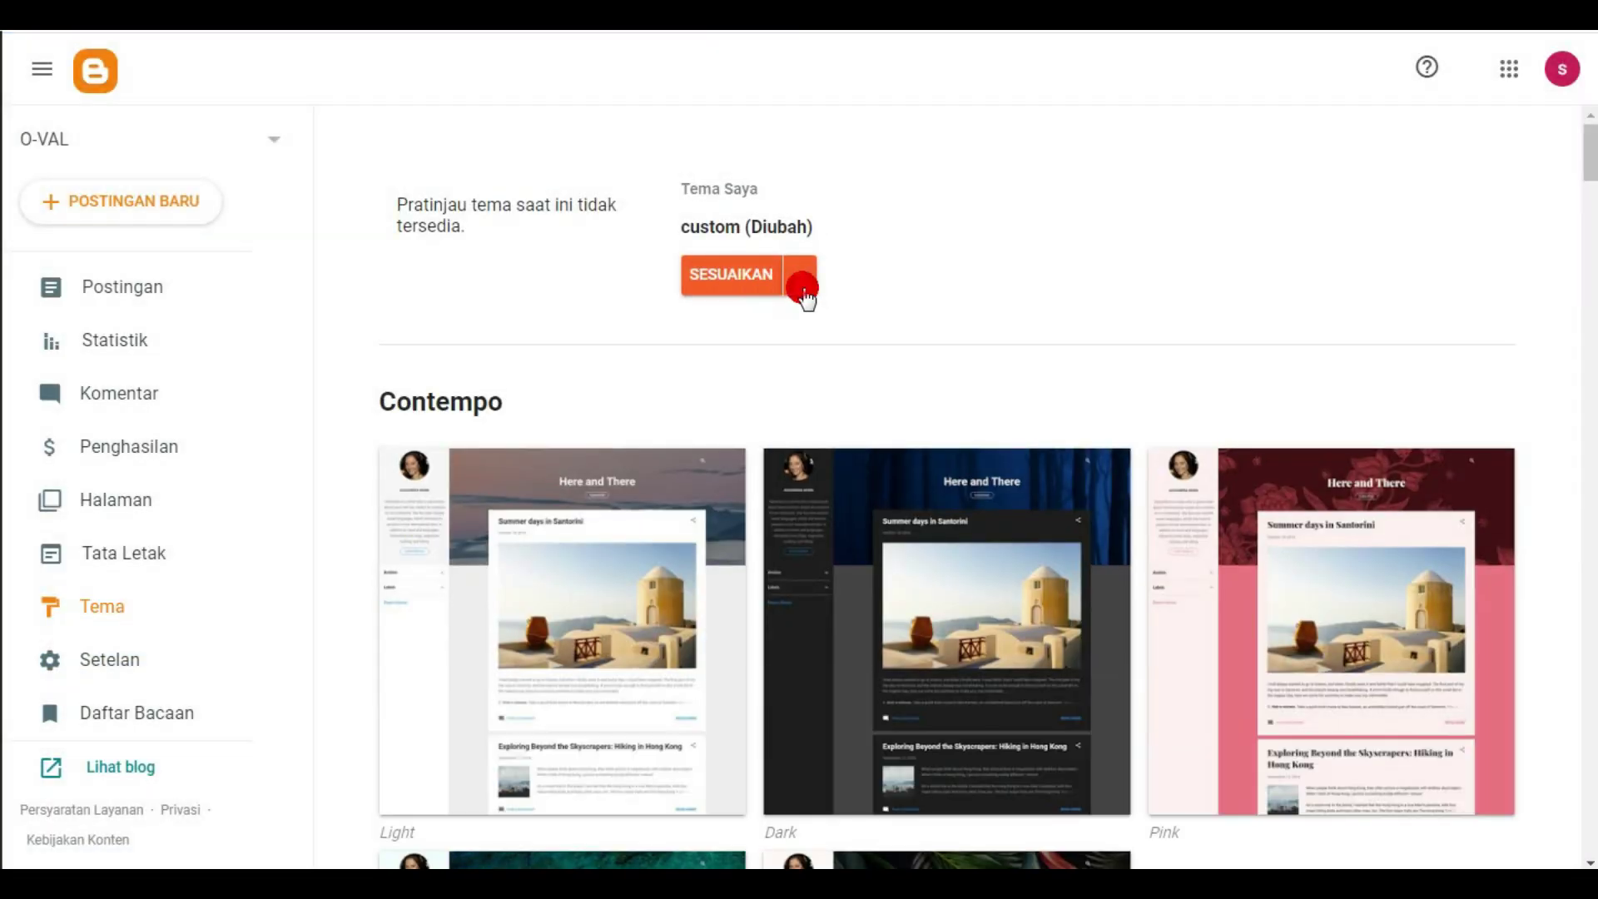
left_click(801, 288)
left_click(553, 453)
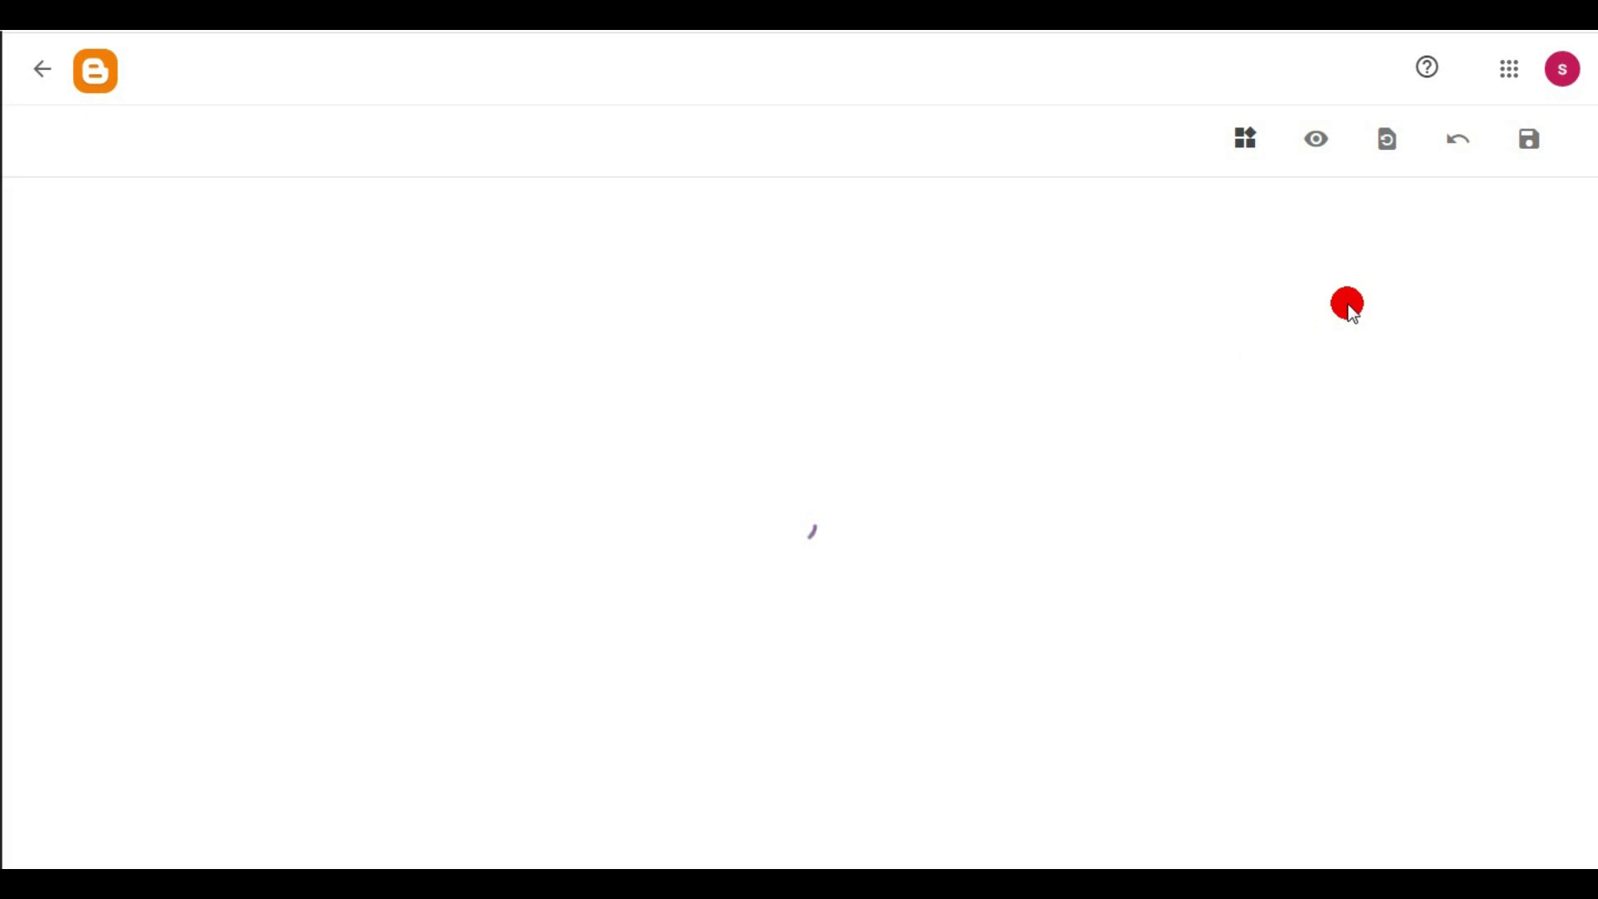
left_click_drag(1589, 204, 1581, 861)
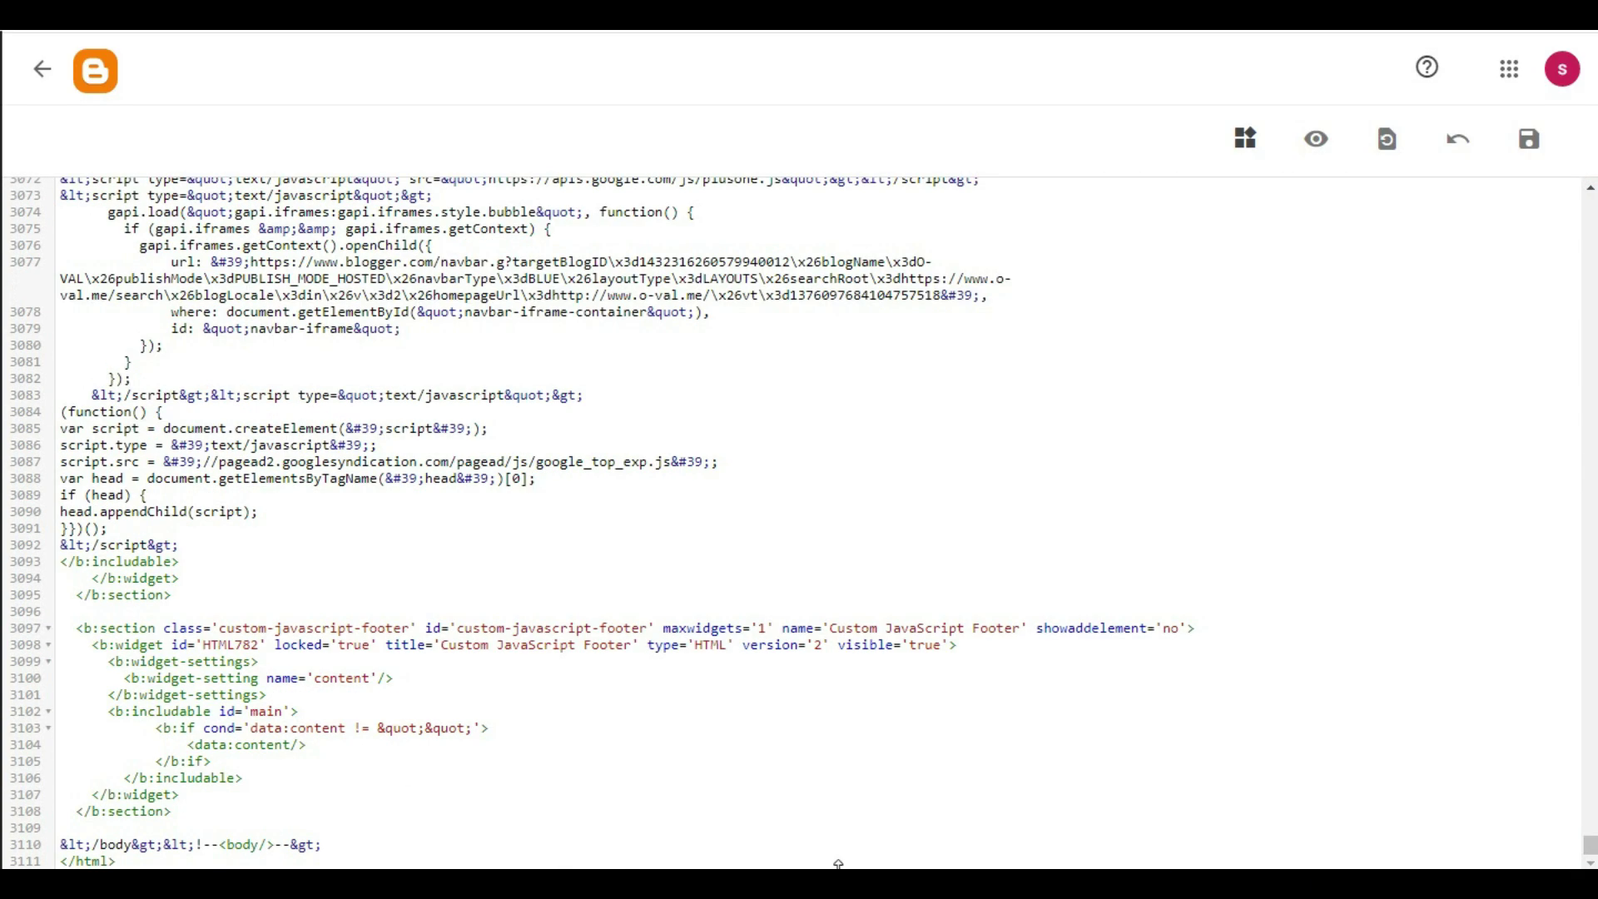
left_click(127, 828)
key("ctrl+v")
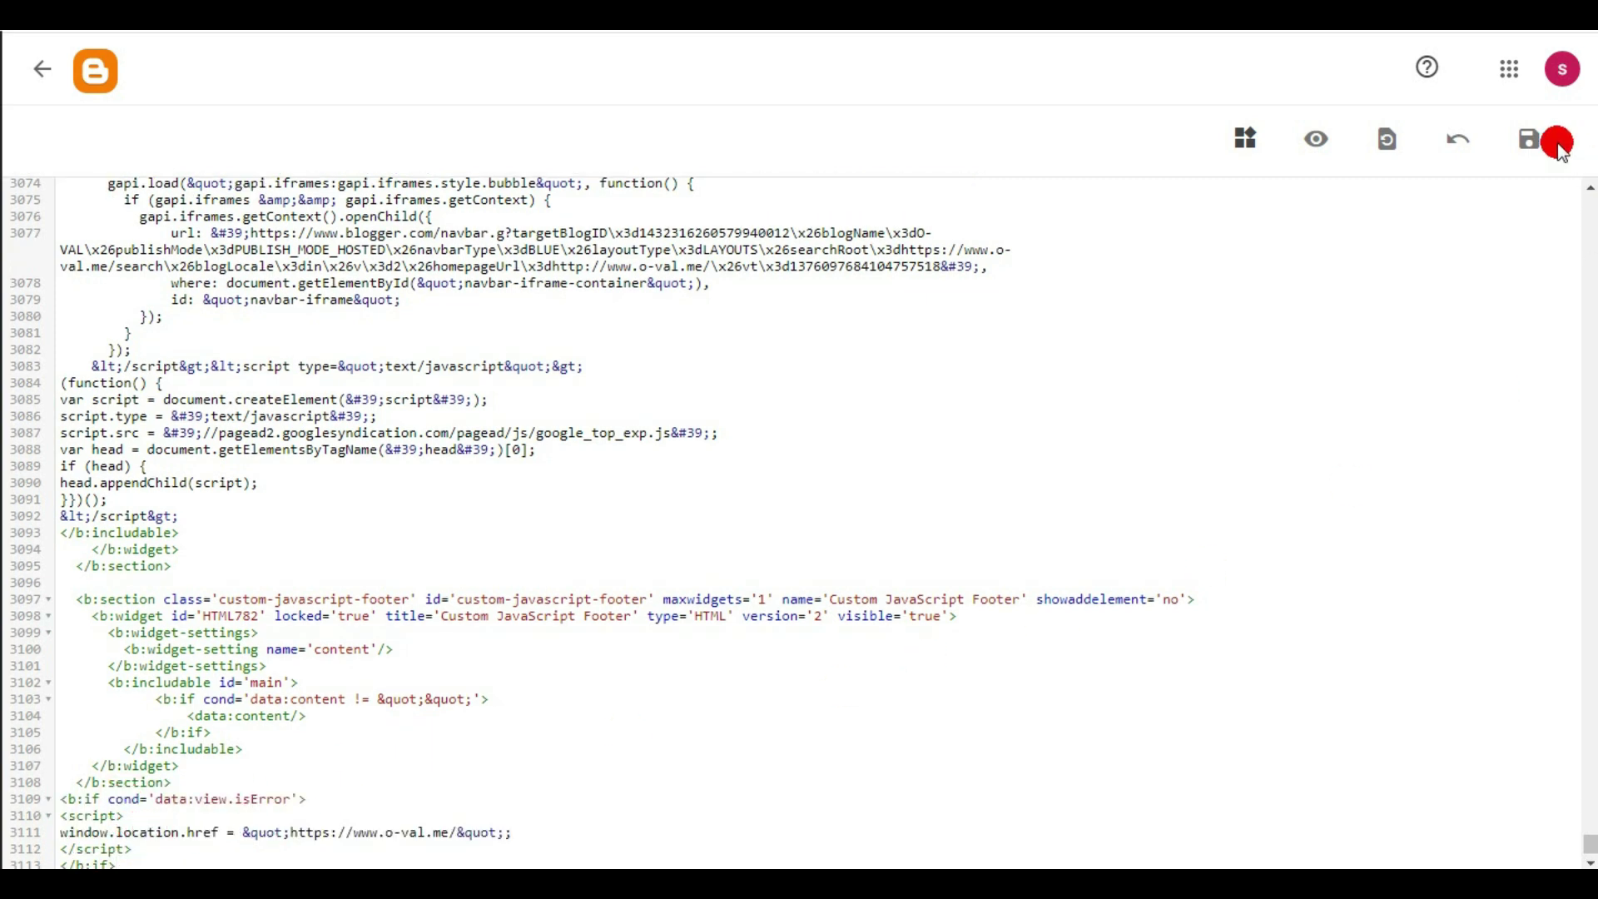
left_click(1528, 140)
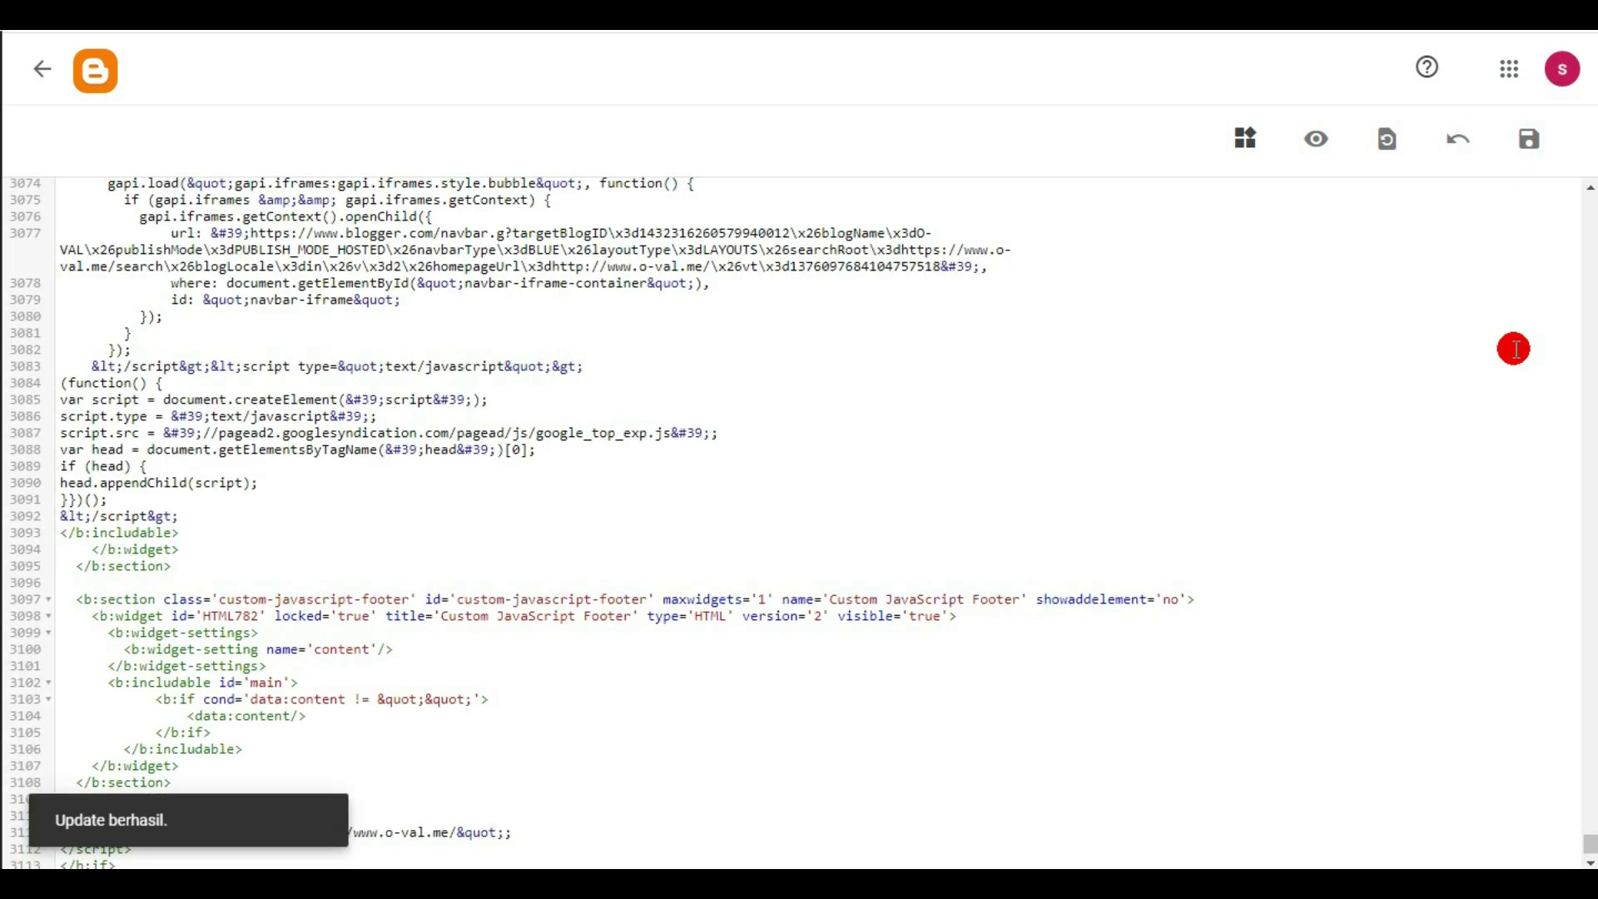
left_click(40, 69)
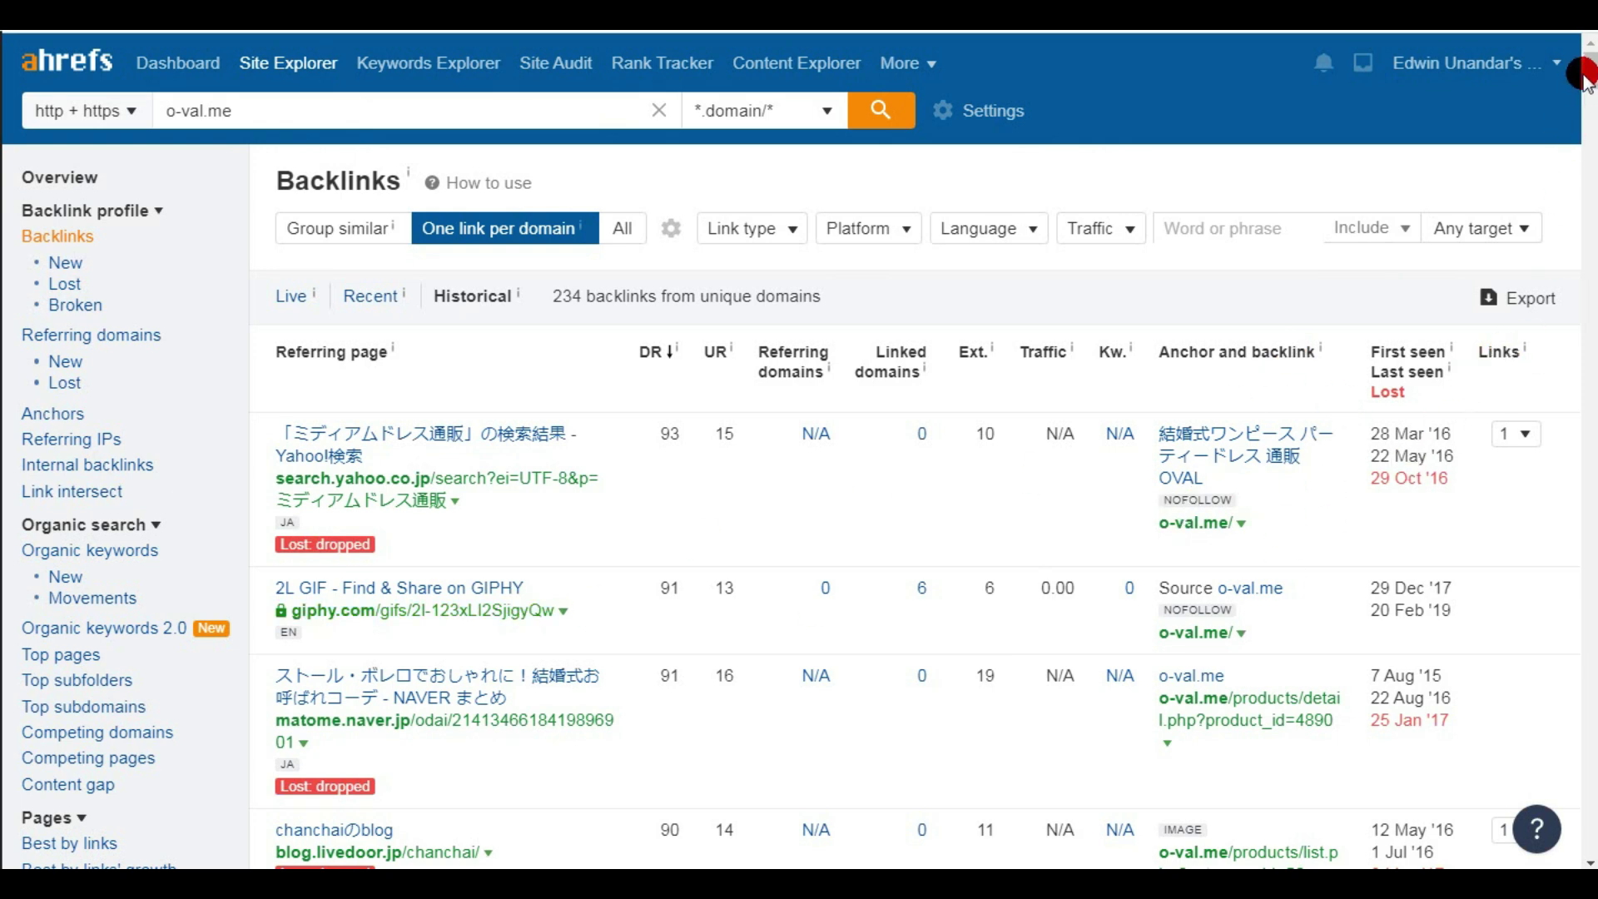
- Examine o-val.me's historical backlinks and their lost labels in Ahrefs, and reopen the O-VAL theme's HTML in Blogger
left_click_drag(1587, 68, 1575, 125)
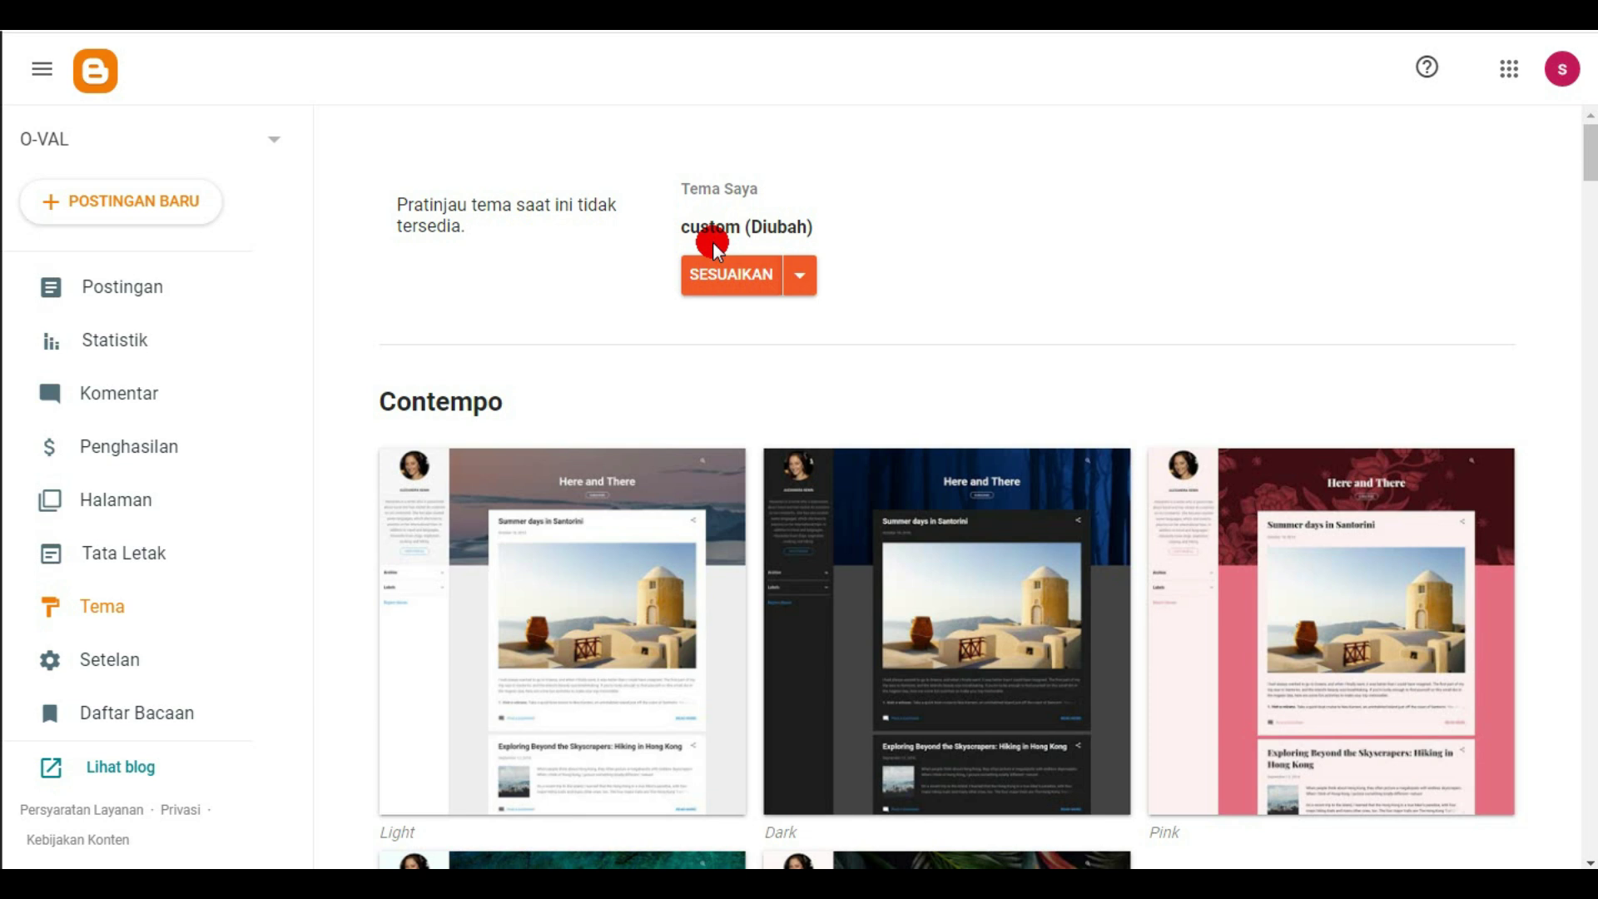
left_click(799, 281)
left_click(540, 458)
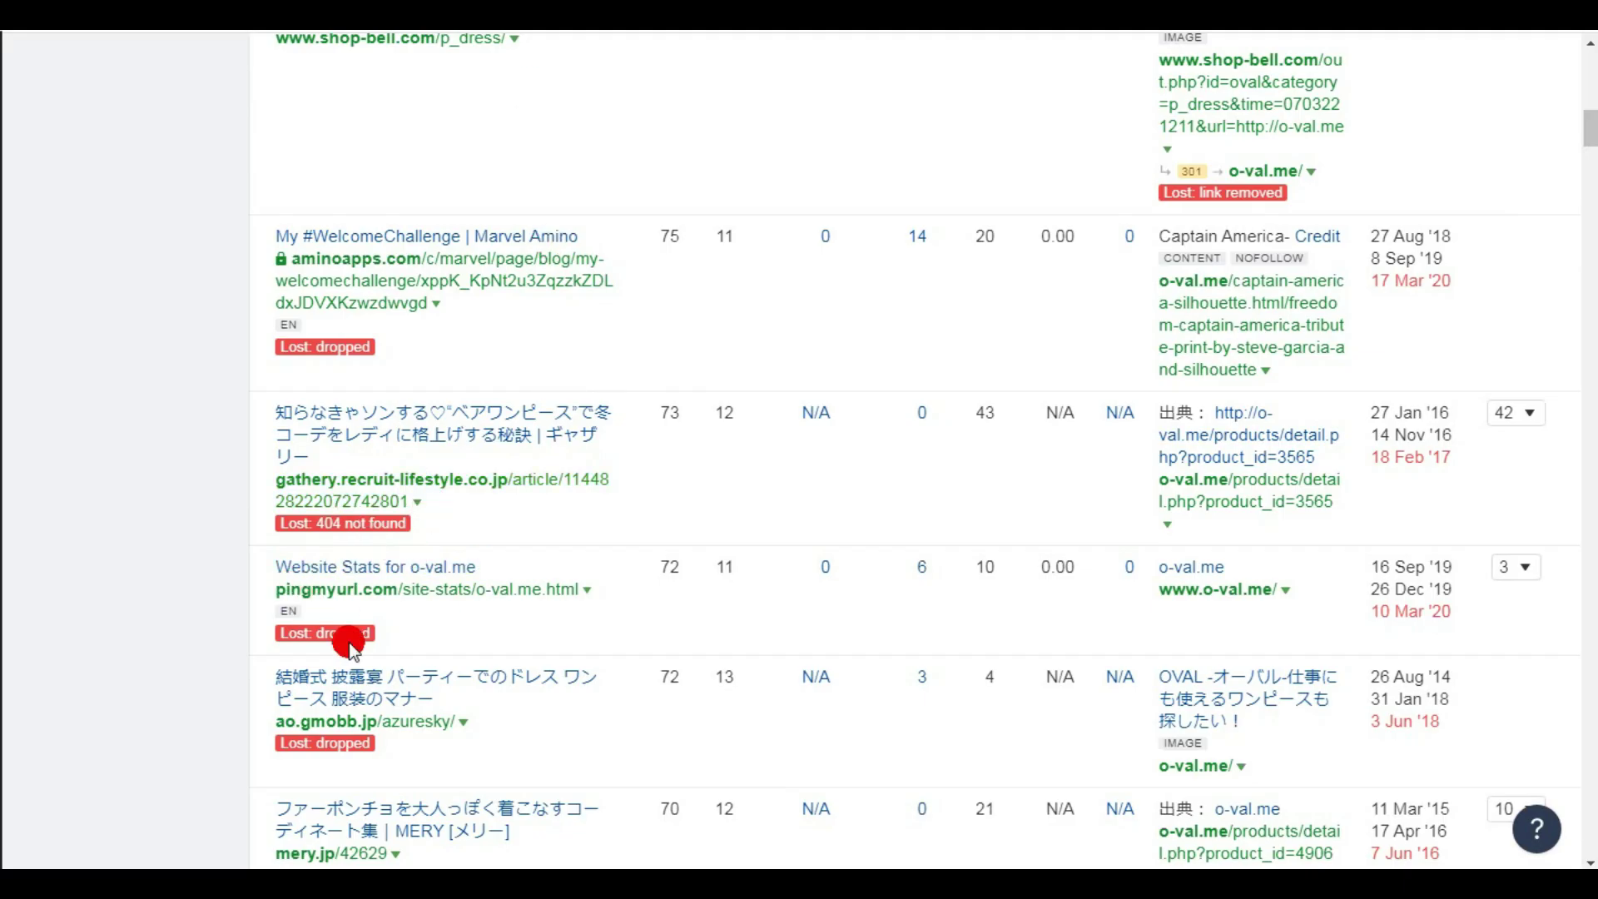
mouse_move(316, 632)
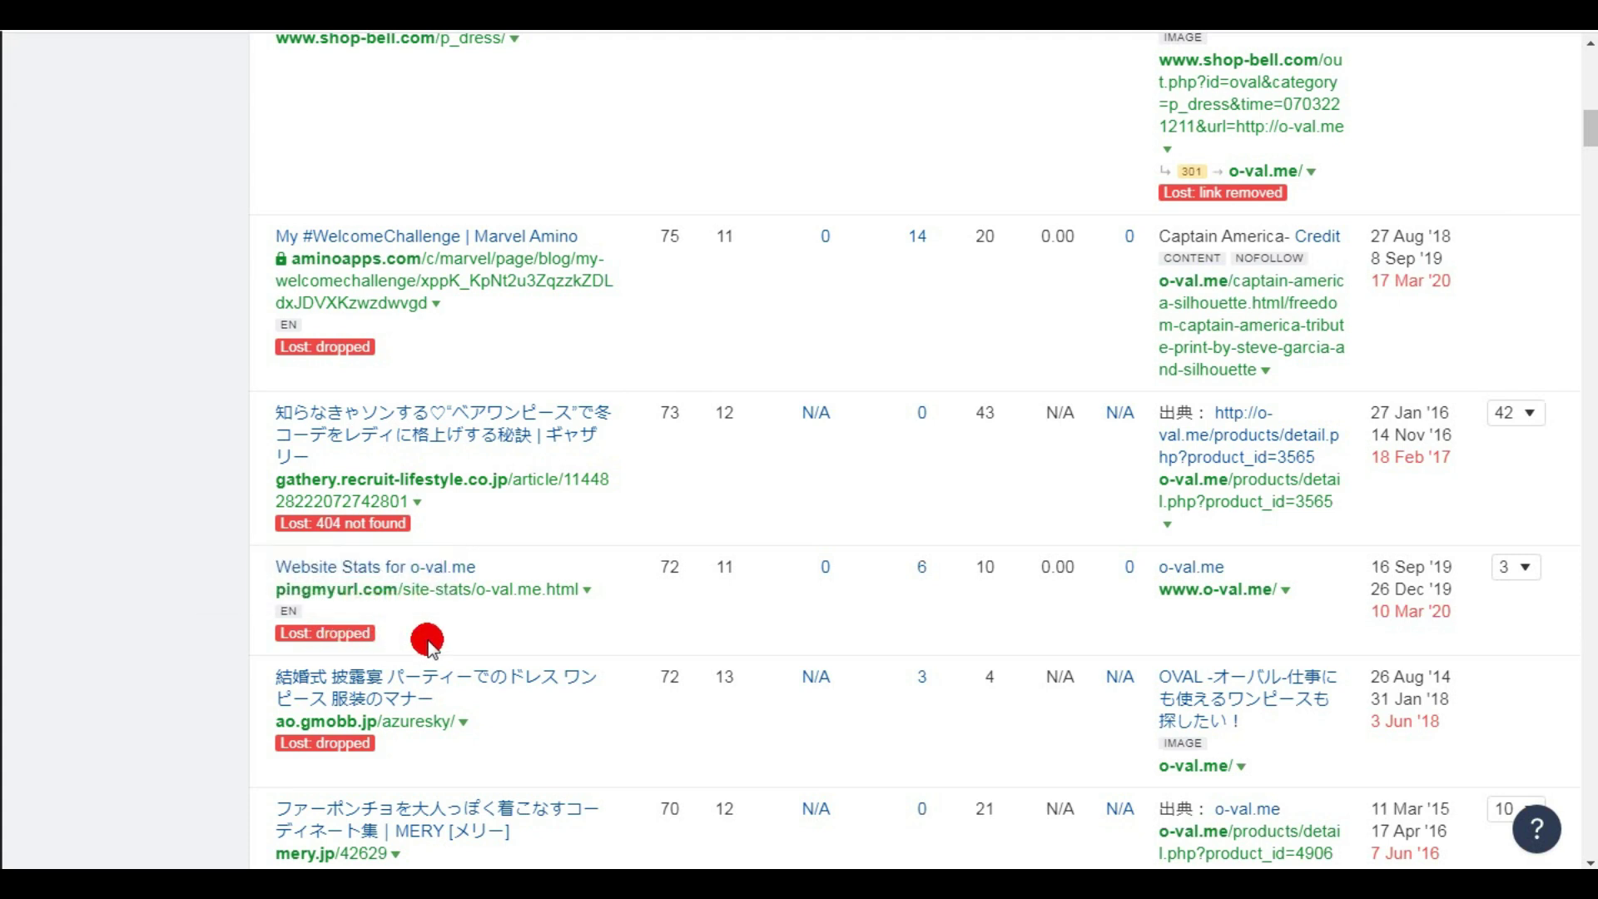
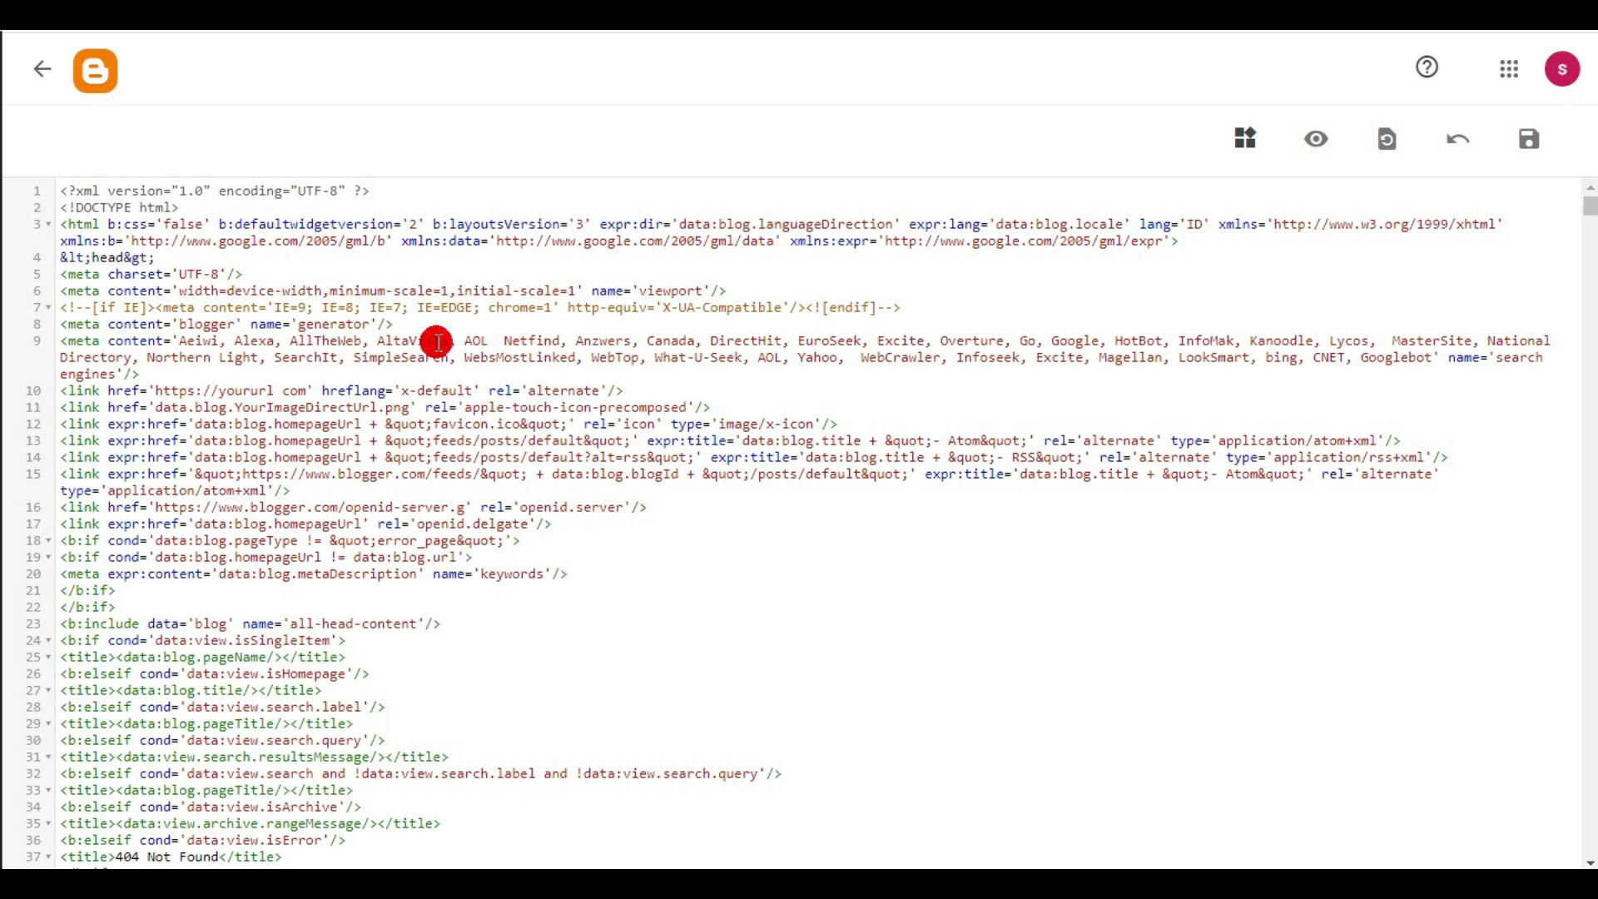
- Leave the theme's HTML editor and open the blog settings at the Error dan pengalihan section
left_click(31, 81)
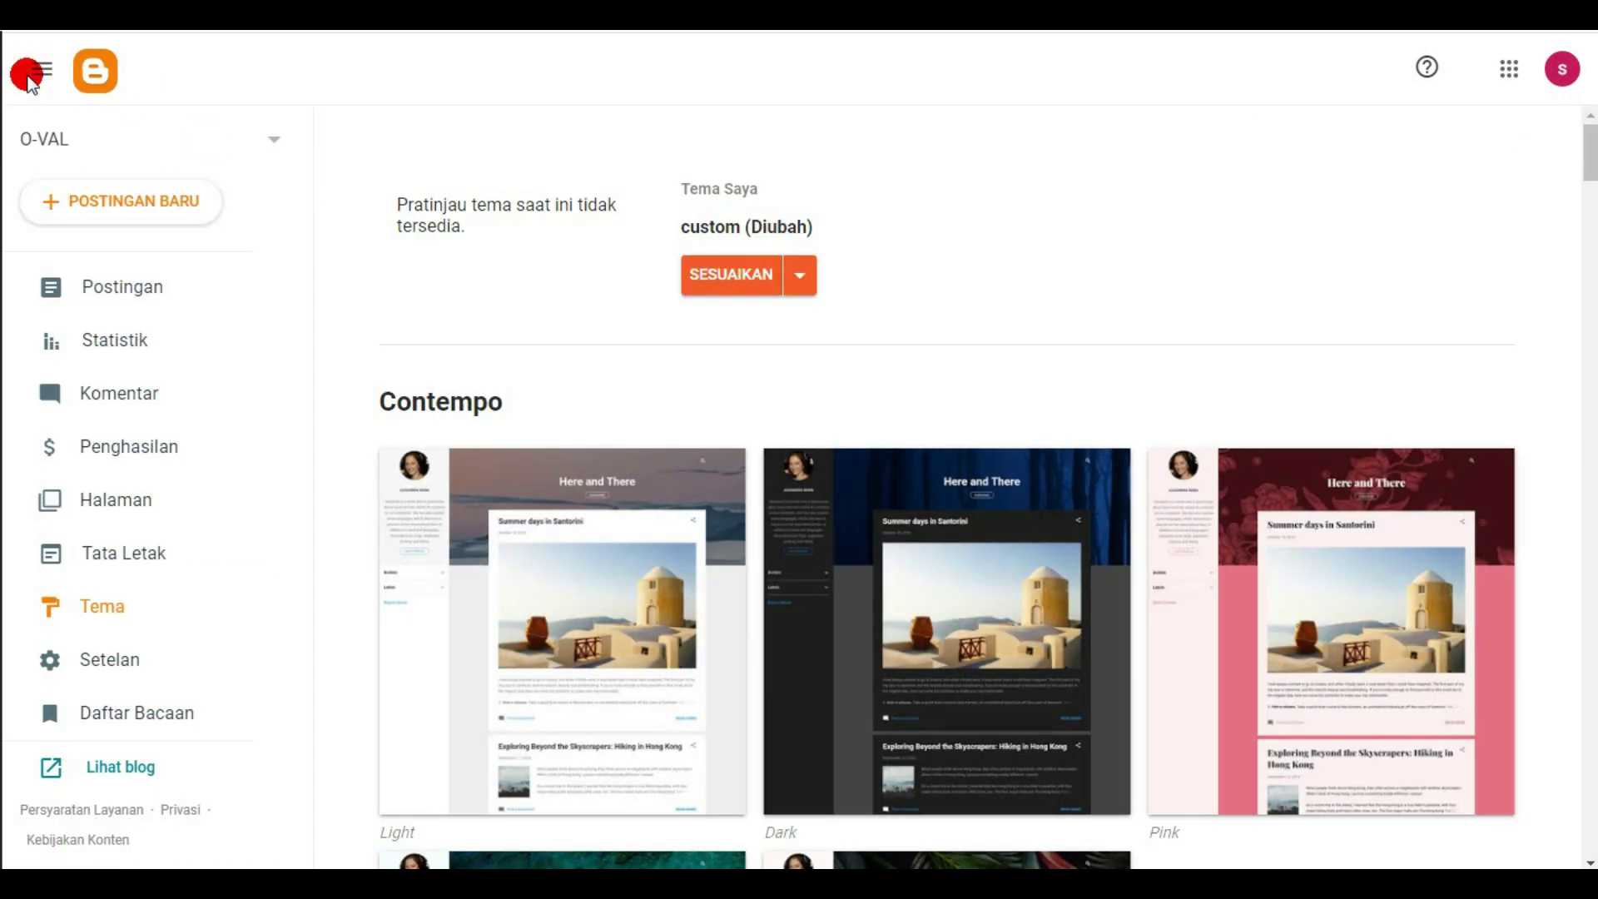
left_click(125, 659)
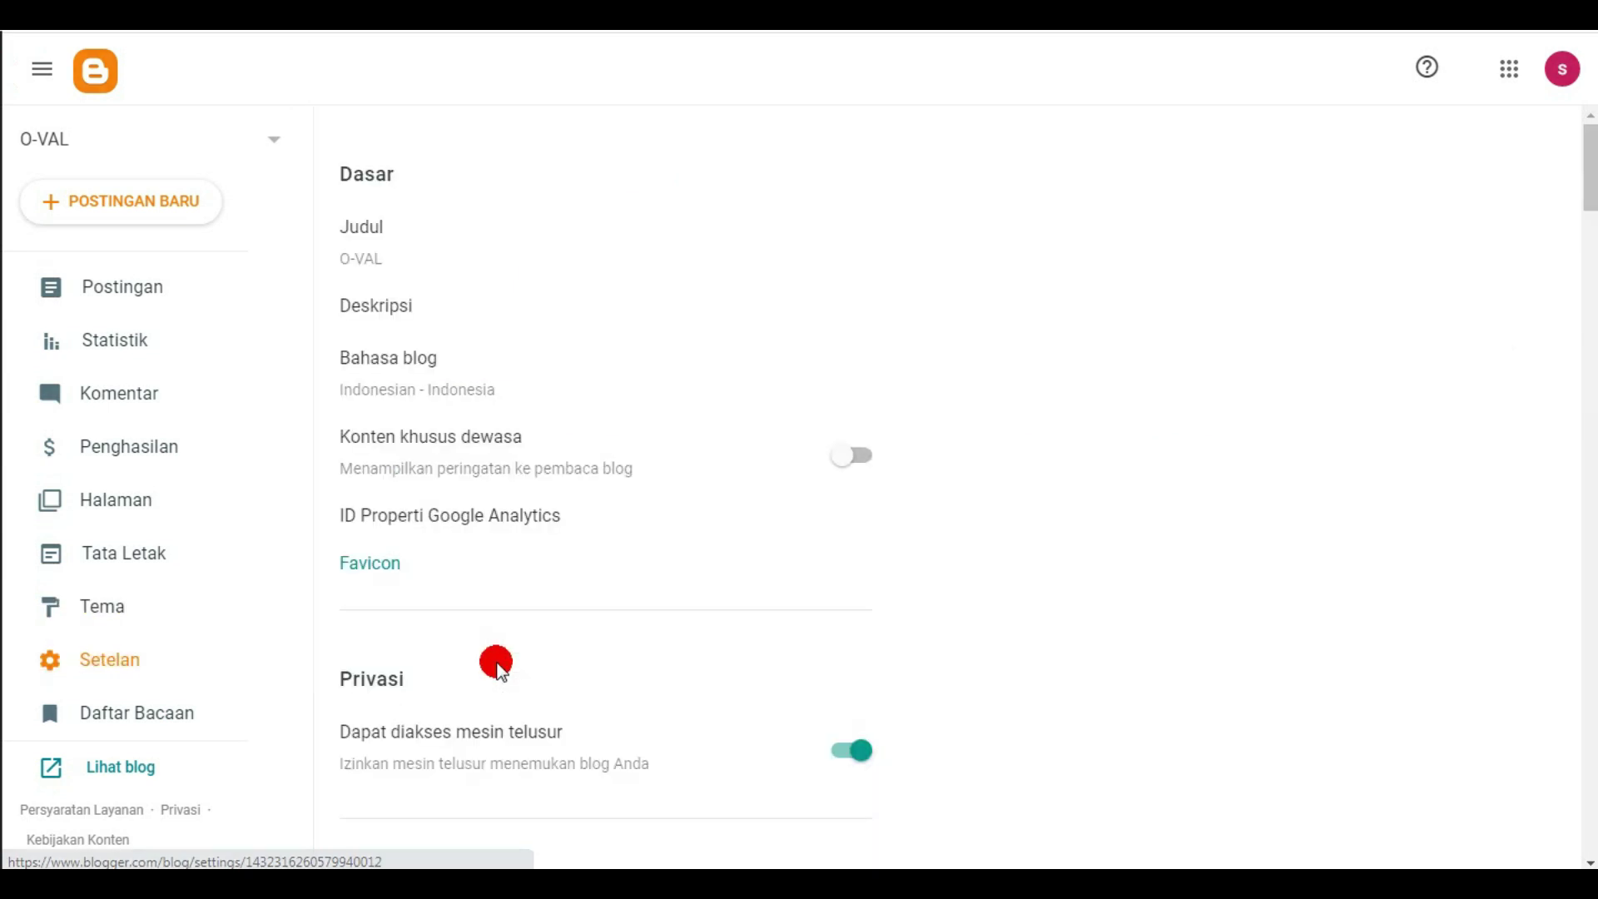
left_click_drag(1587, 167, 1526, 664)
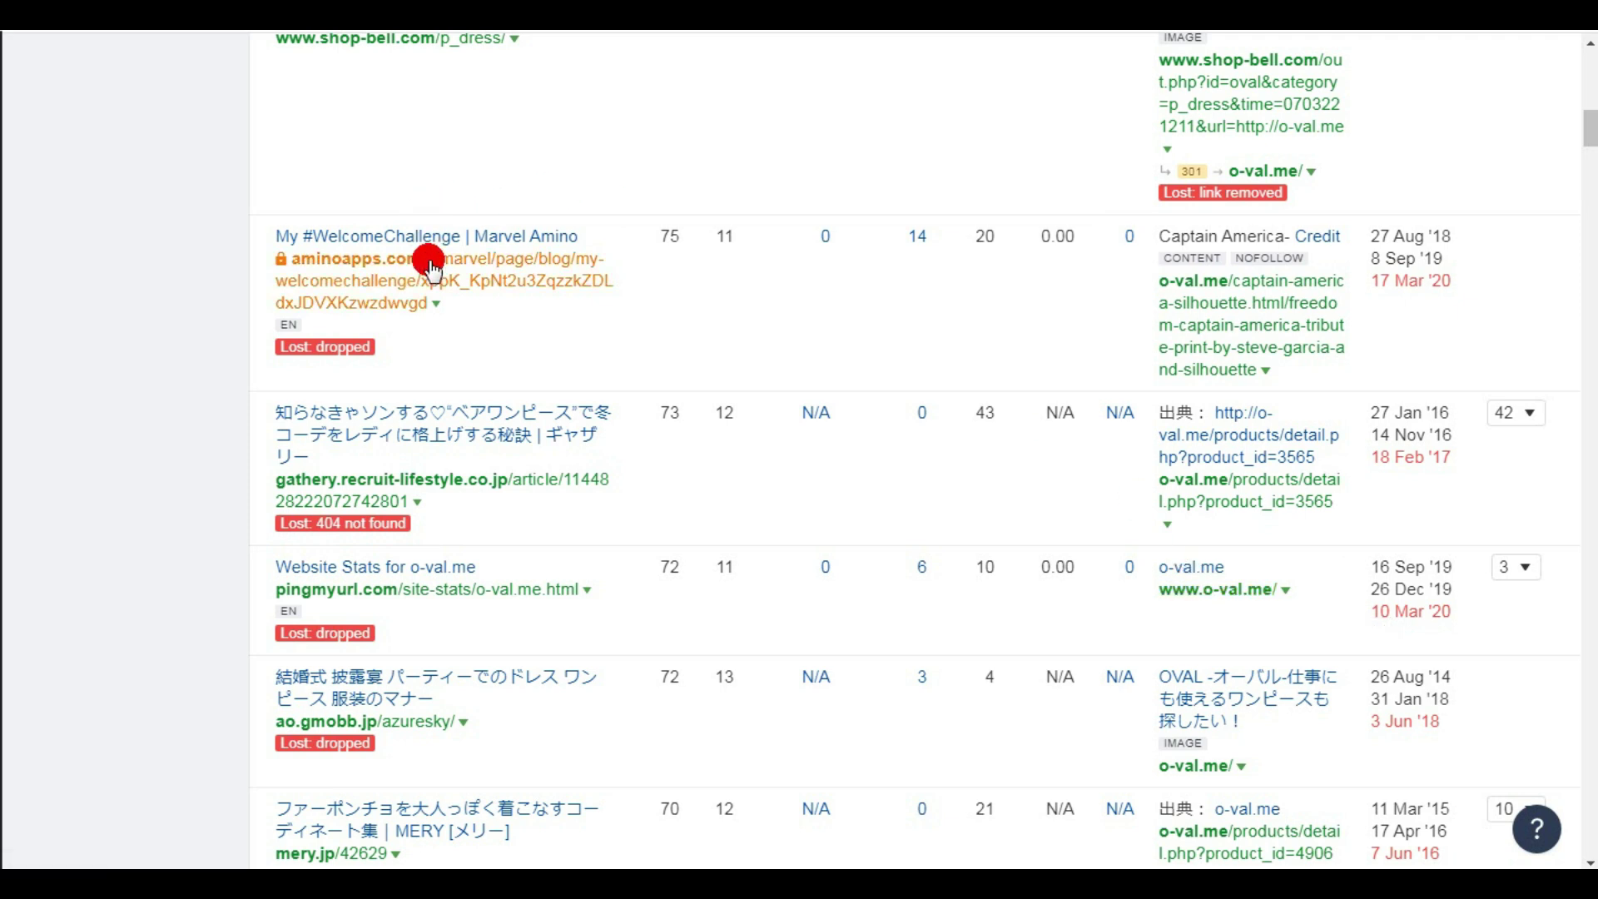
- Test the redirect by opening the captain-america-silhouette backlink URL from Ahrefs, and return to its entry in the backlinks list
left_click(1251, 314)
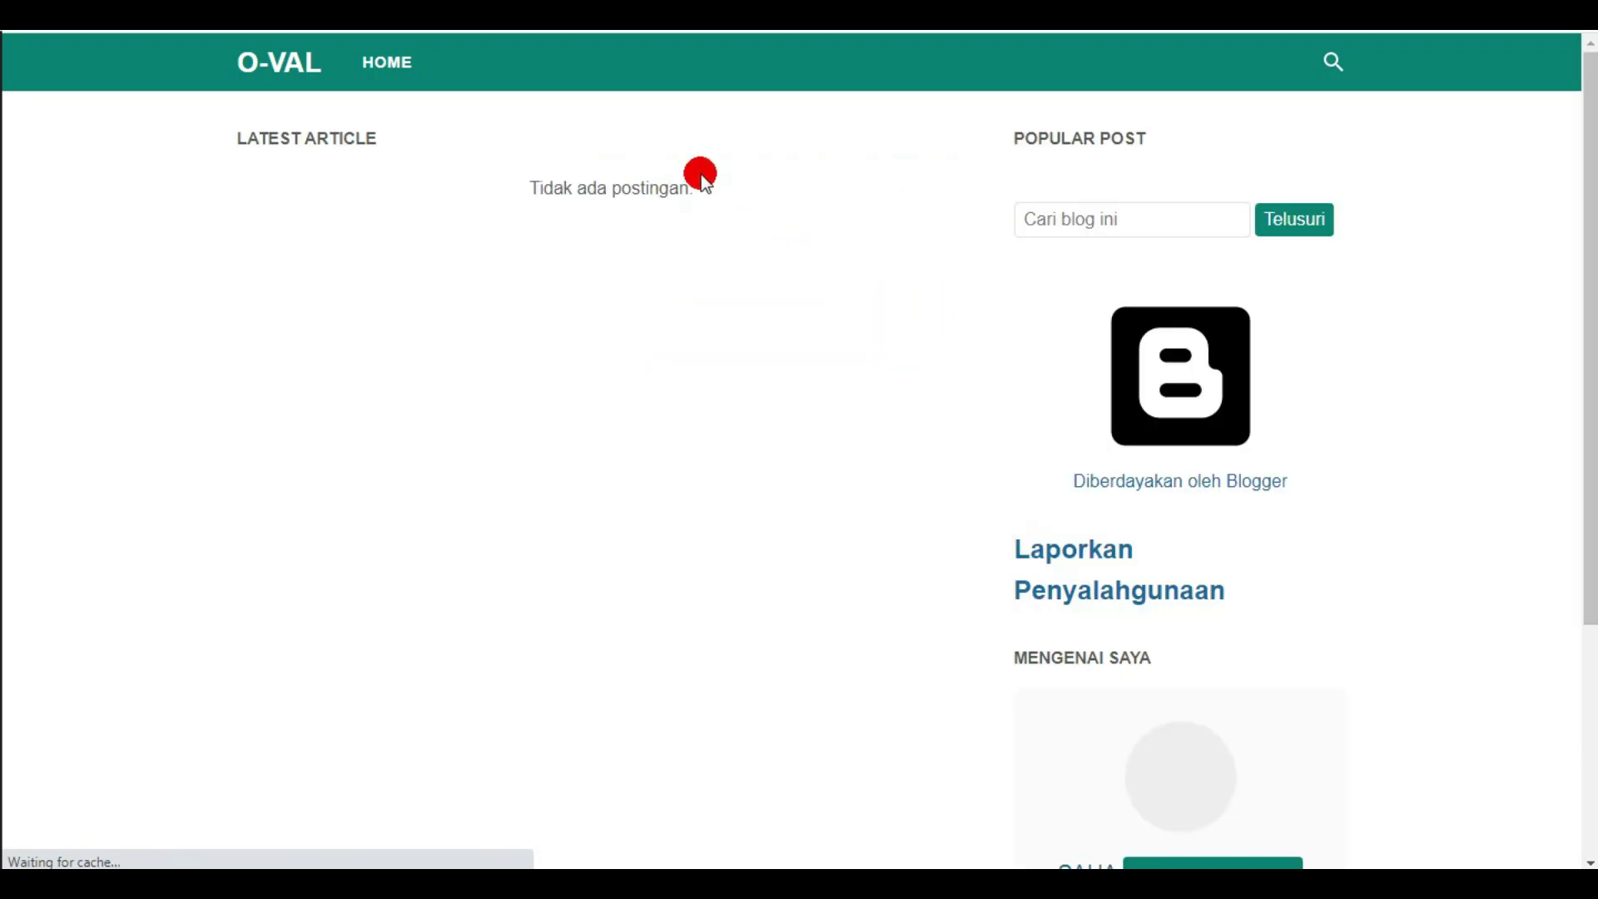
key("alt+Left")
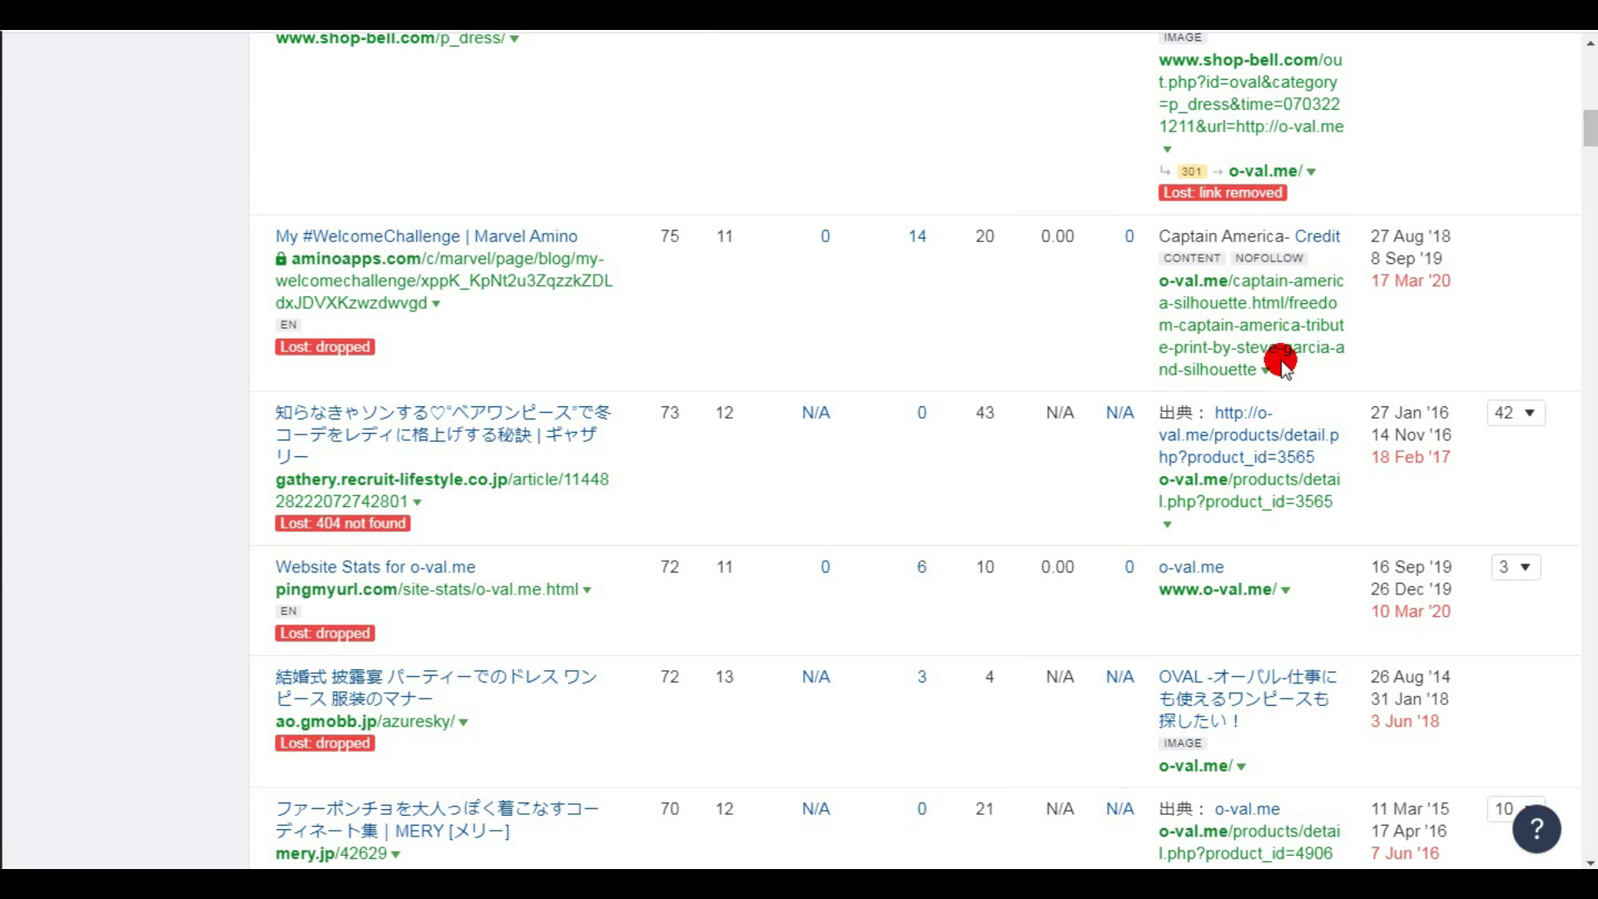
left_click_drag(1142, 236, 1263, 388)
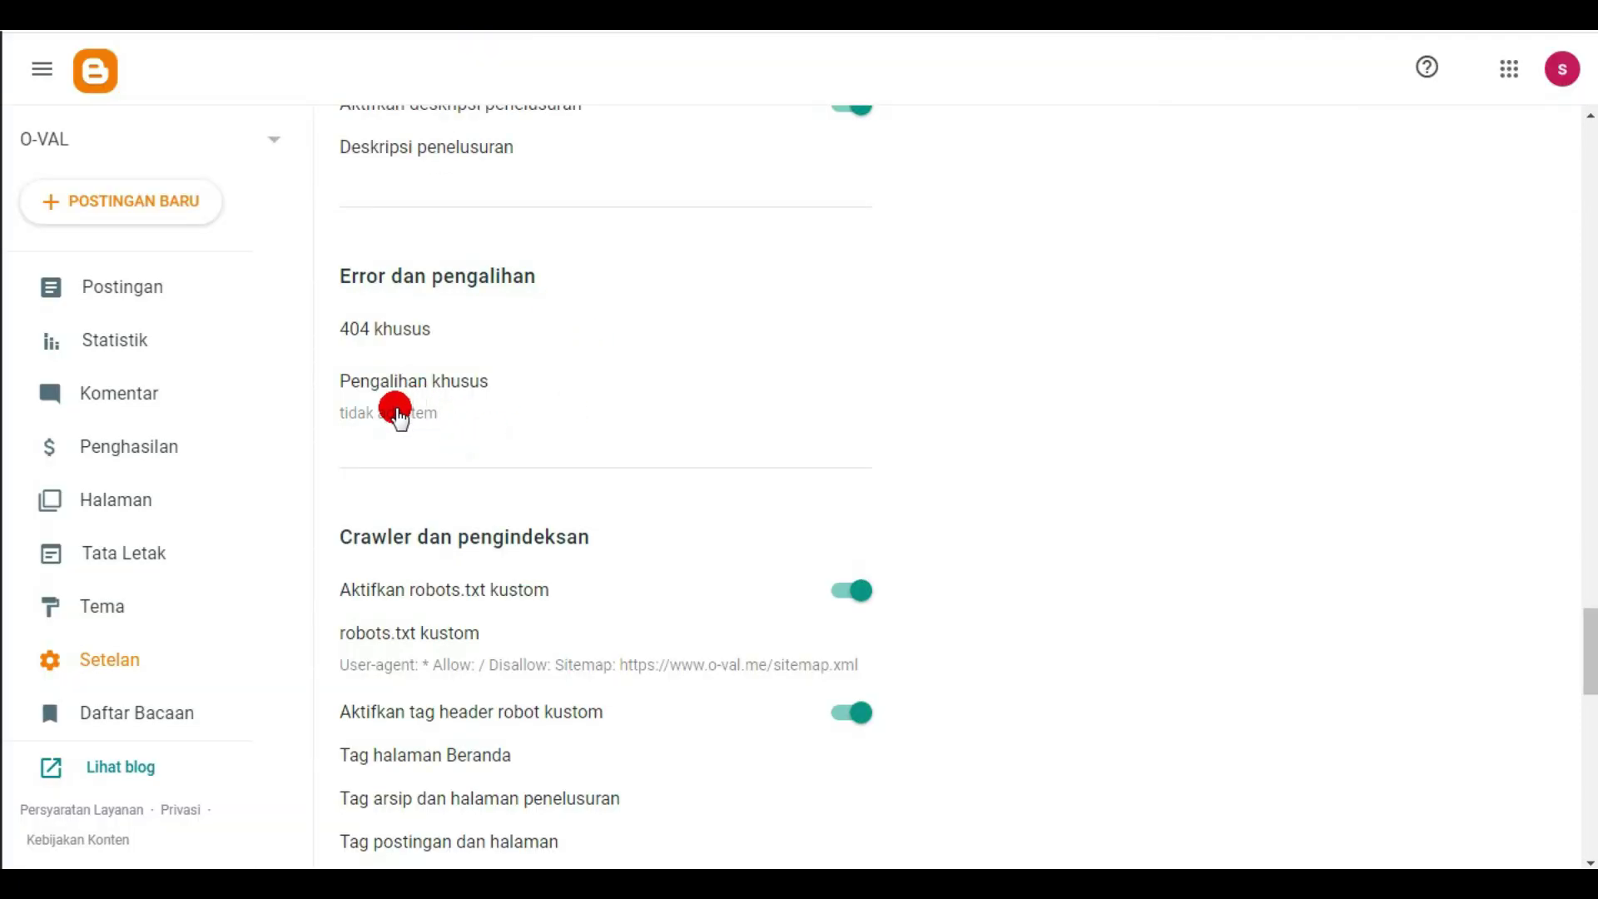
- View the Pengalihan khusus form for adding a redirect in the blog settings and close it without saving anything
left_click(399, 413)
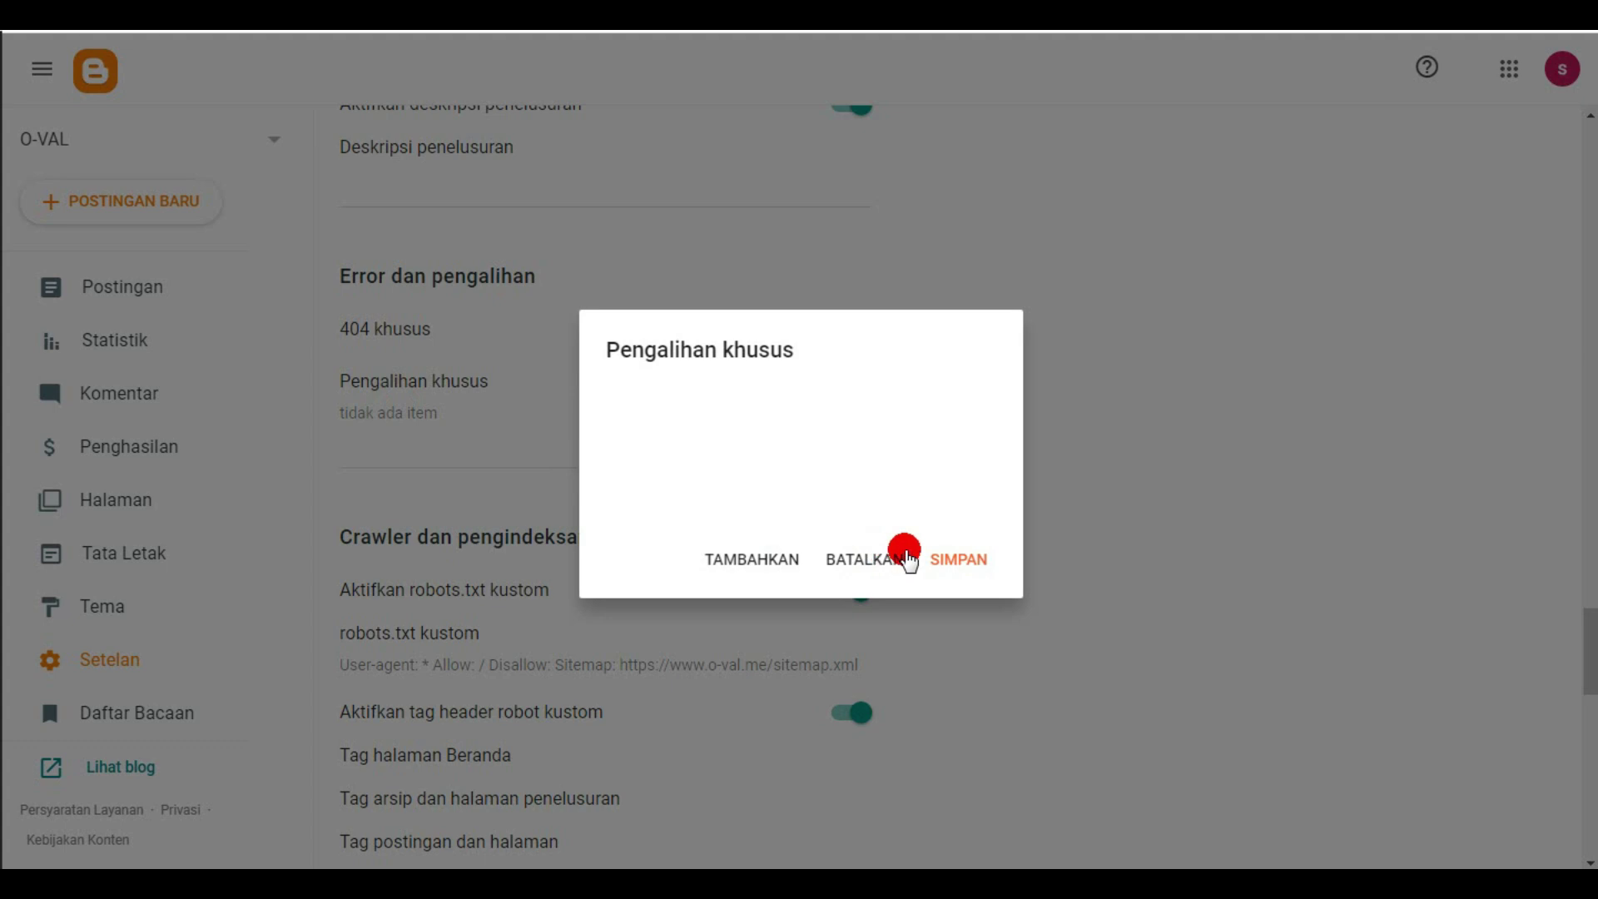
left_click(754, 561)
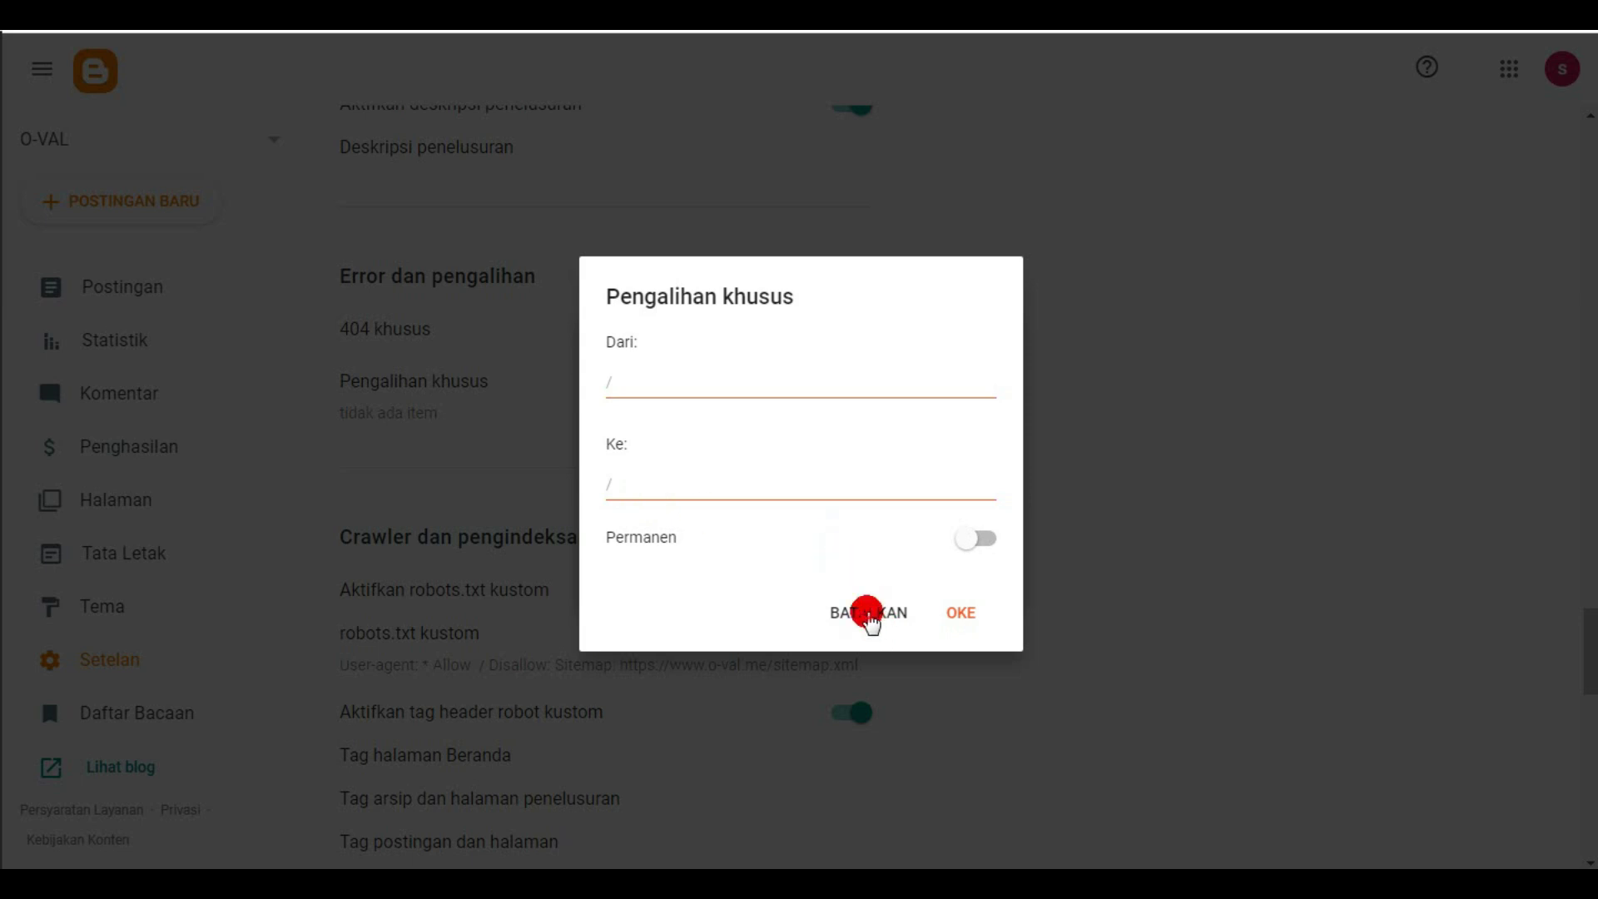
left_click(868, 613)
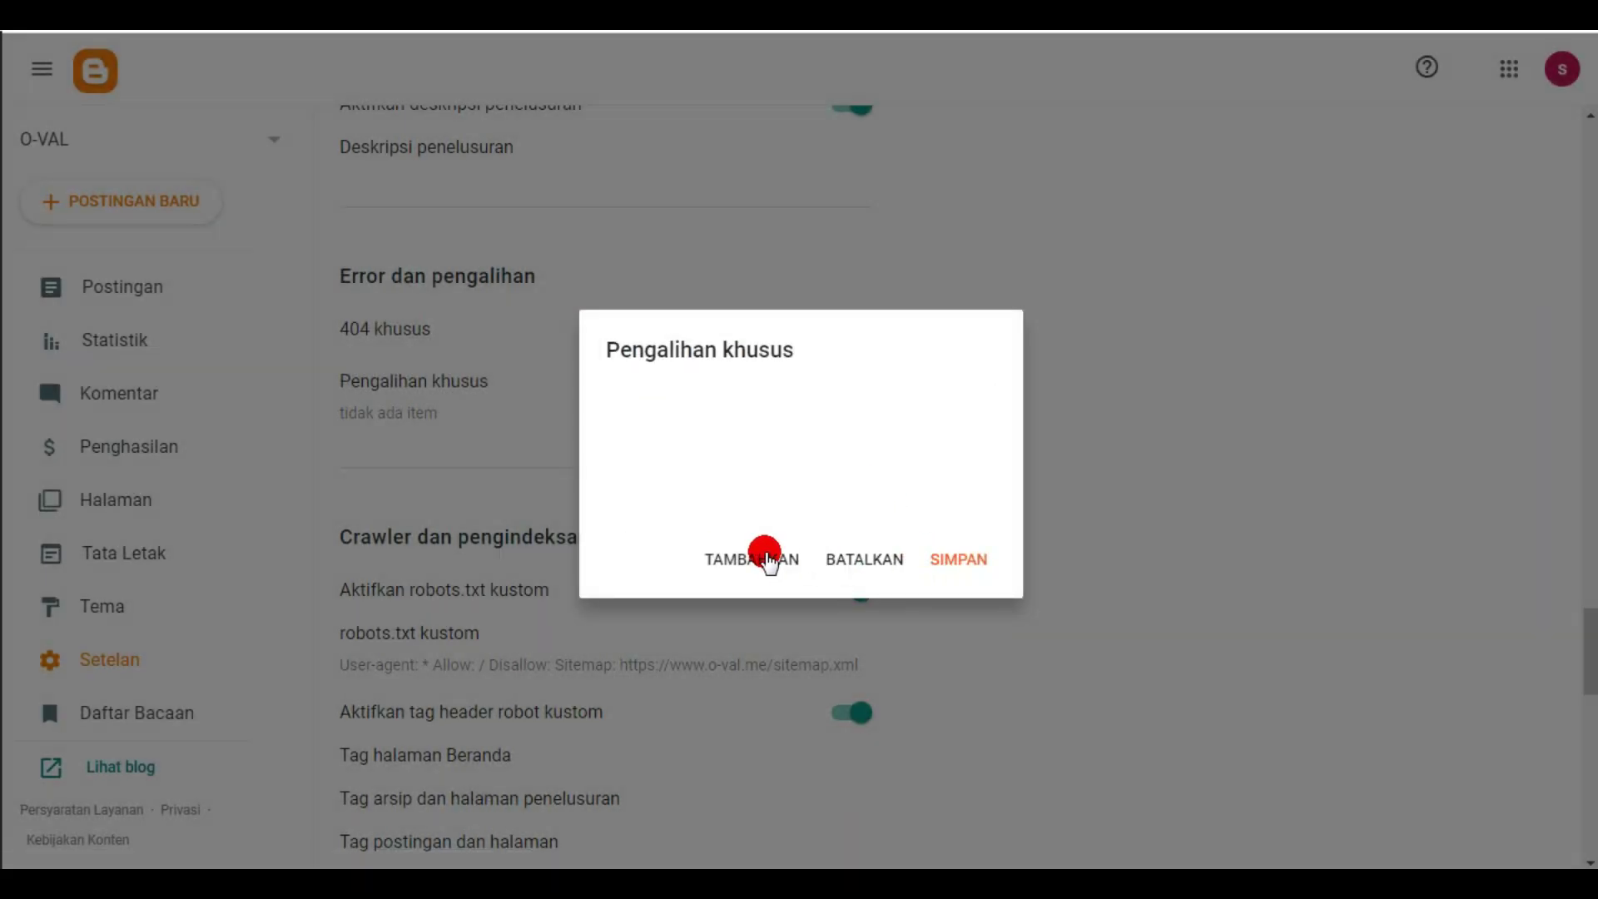
left_click(843, 556)
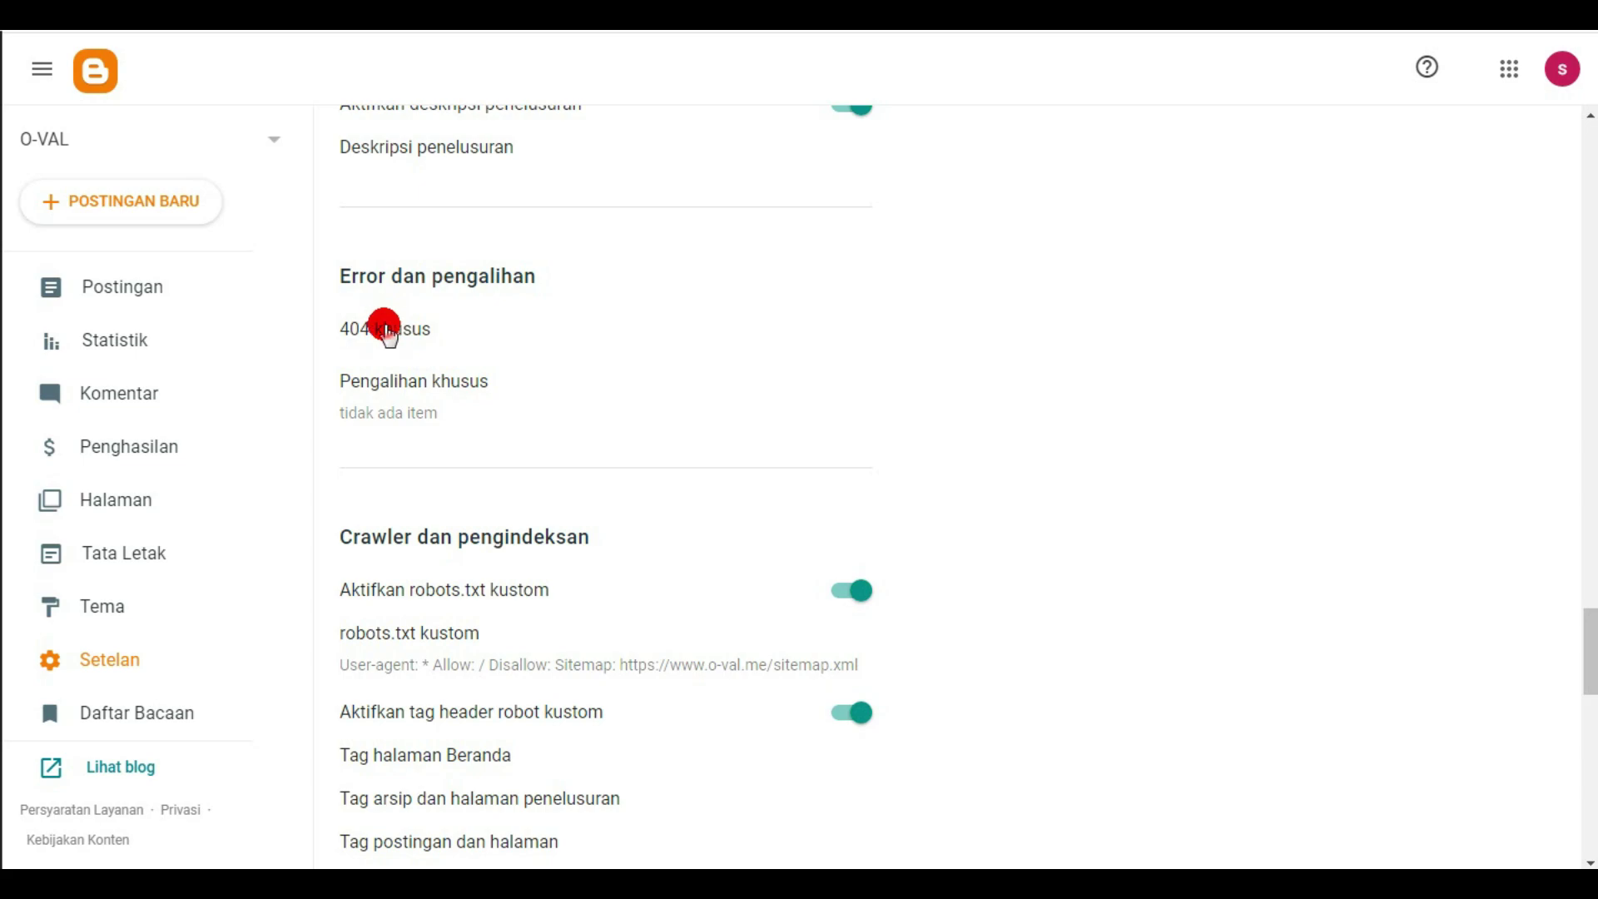
- View the 404 khusus message field in the blog settings and close it without saving
left_click(382, 326)
left_click(664, 403)
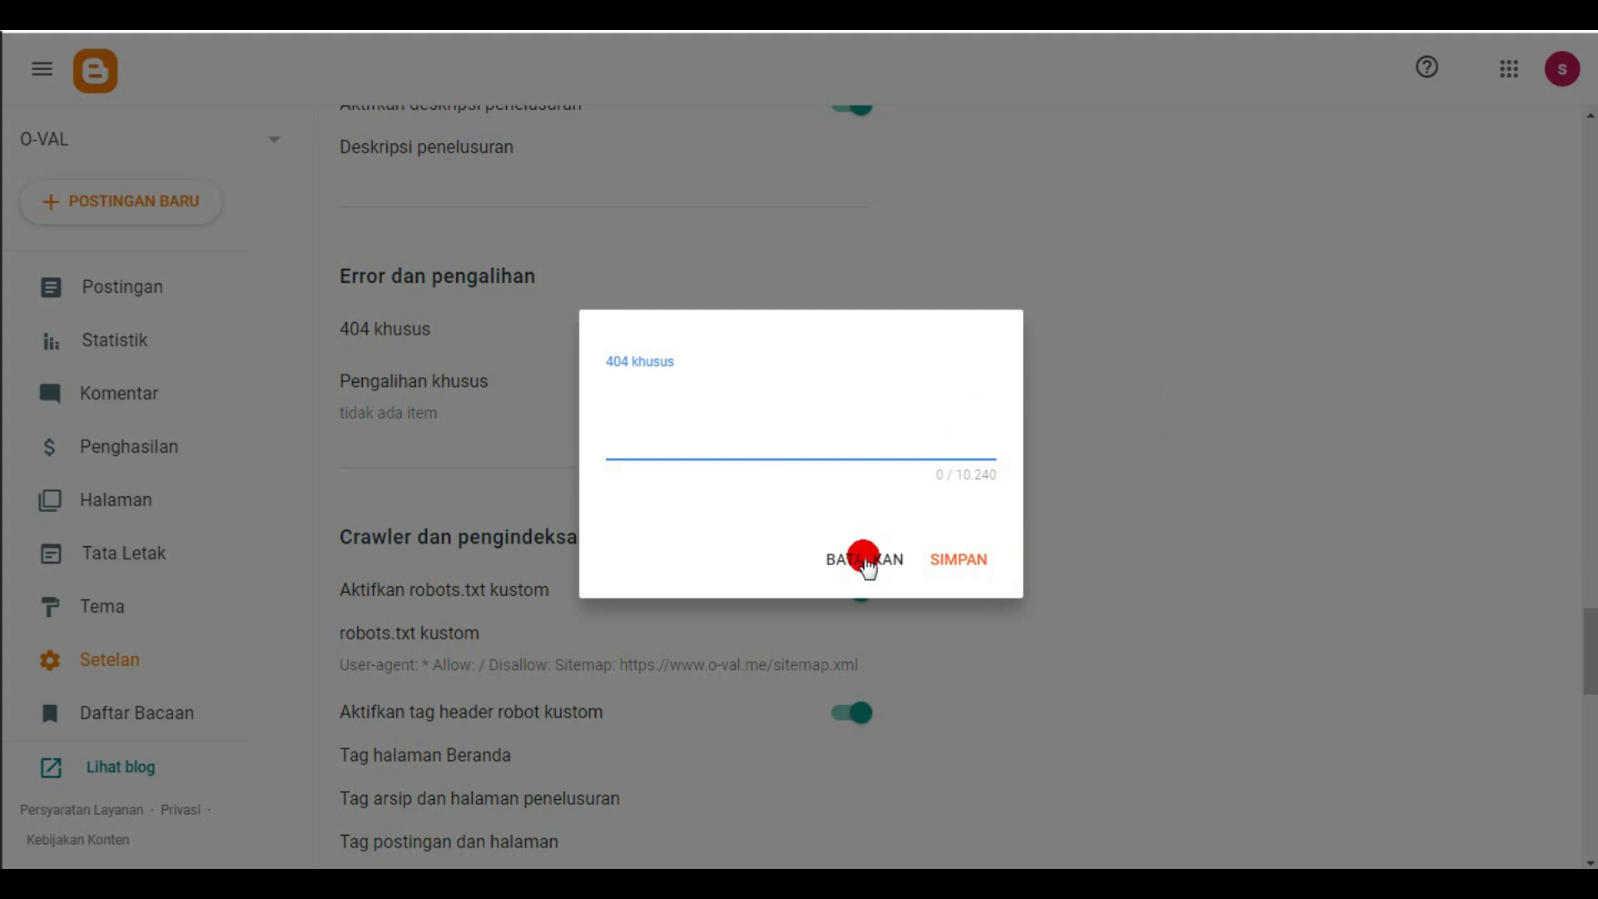
left_click(861, 559)
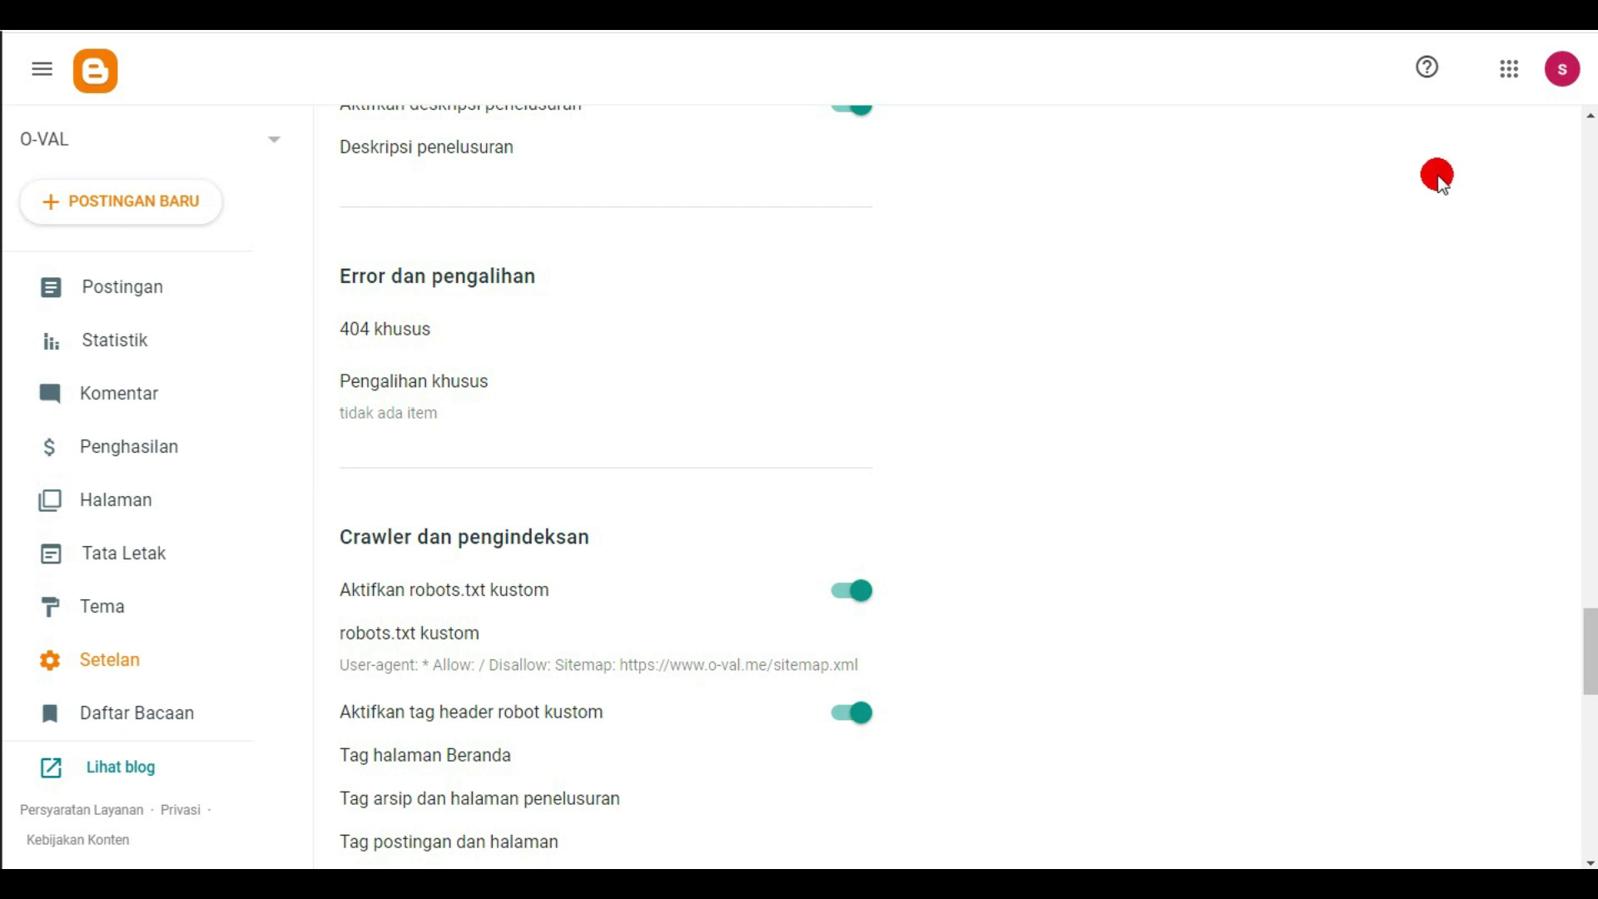
- Switch to the Wayback Machine and look through the 2014 snapshot calendar of o-val.me
left_click(1007, 33)
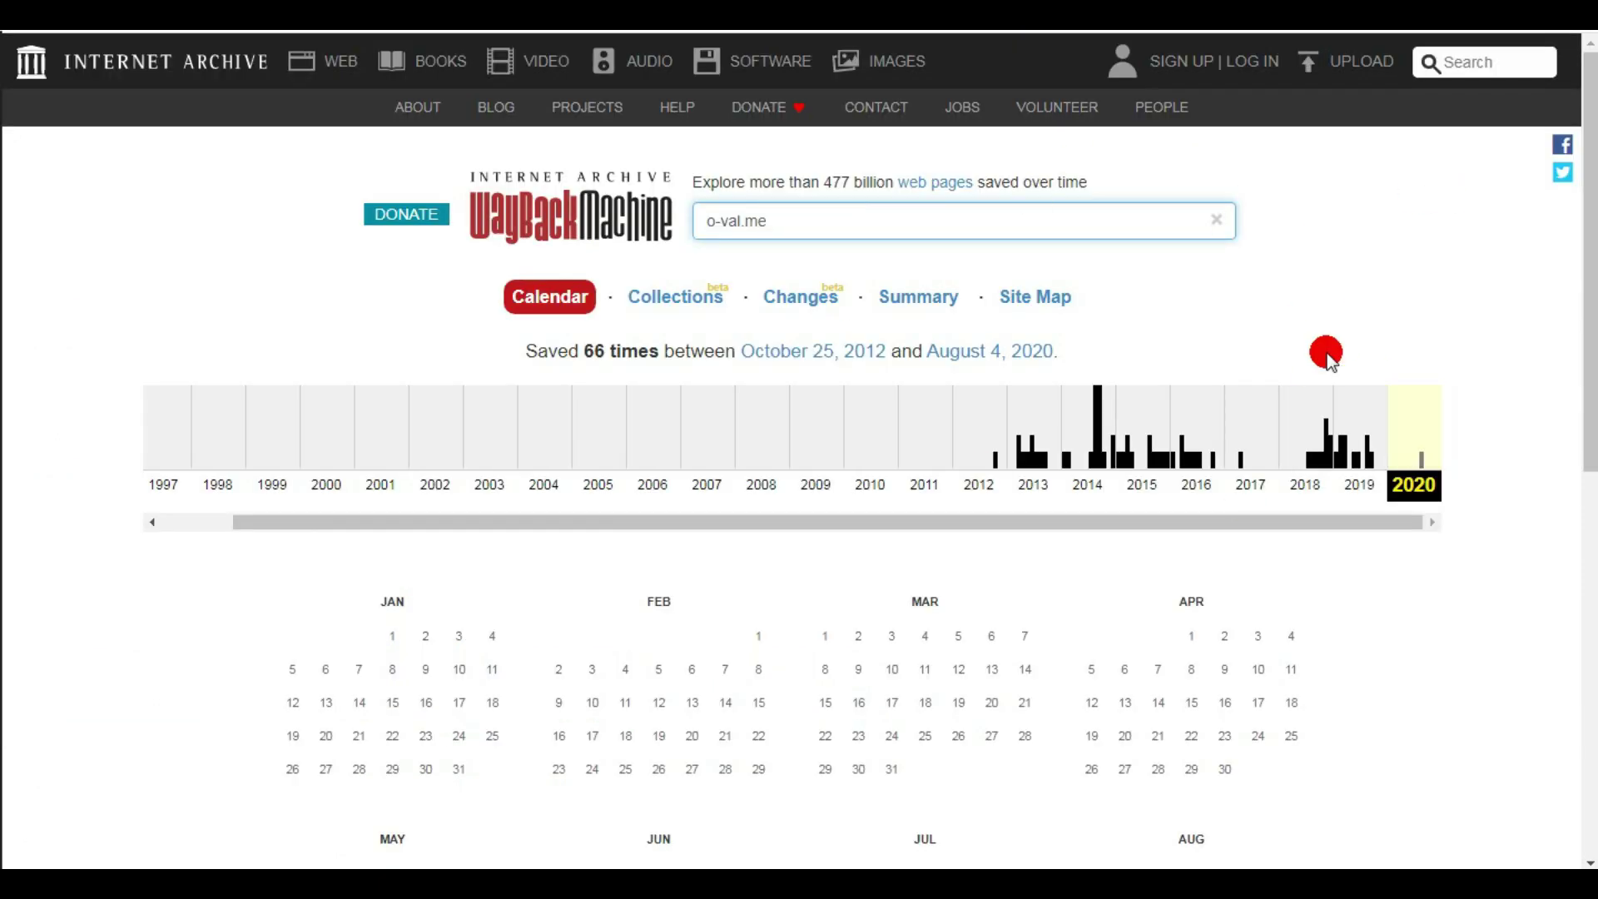
left_click(1094, 441)
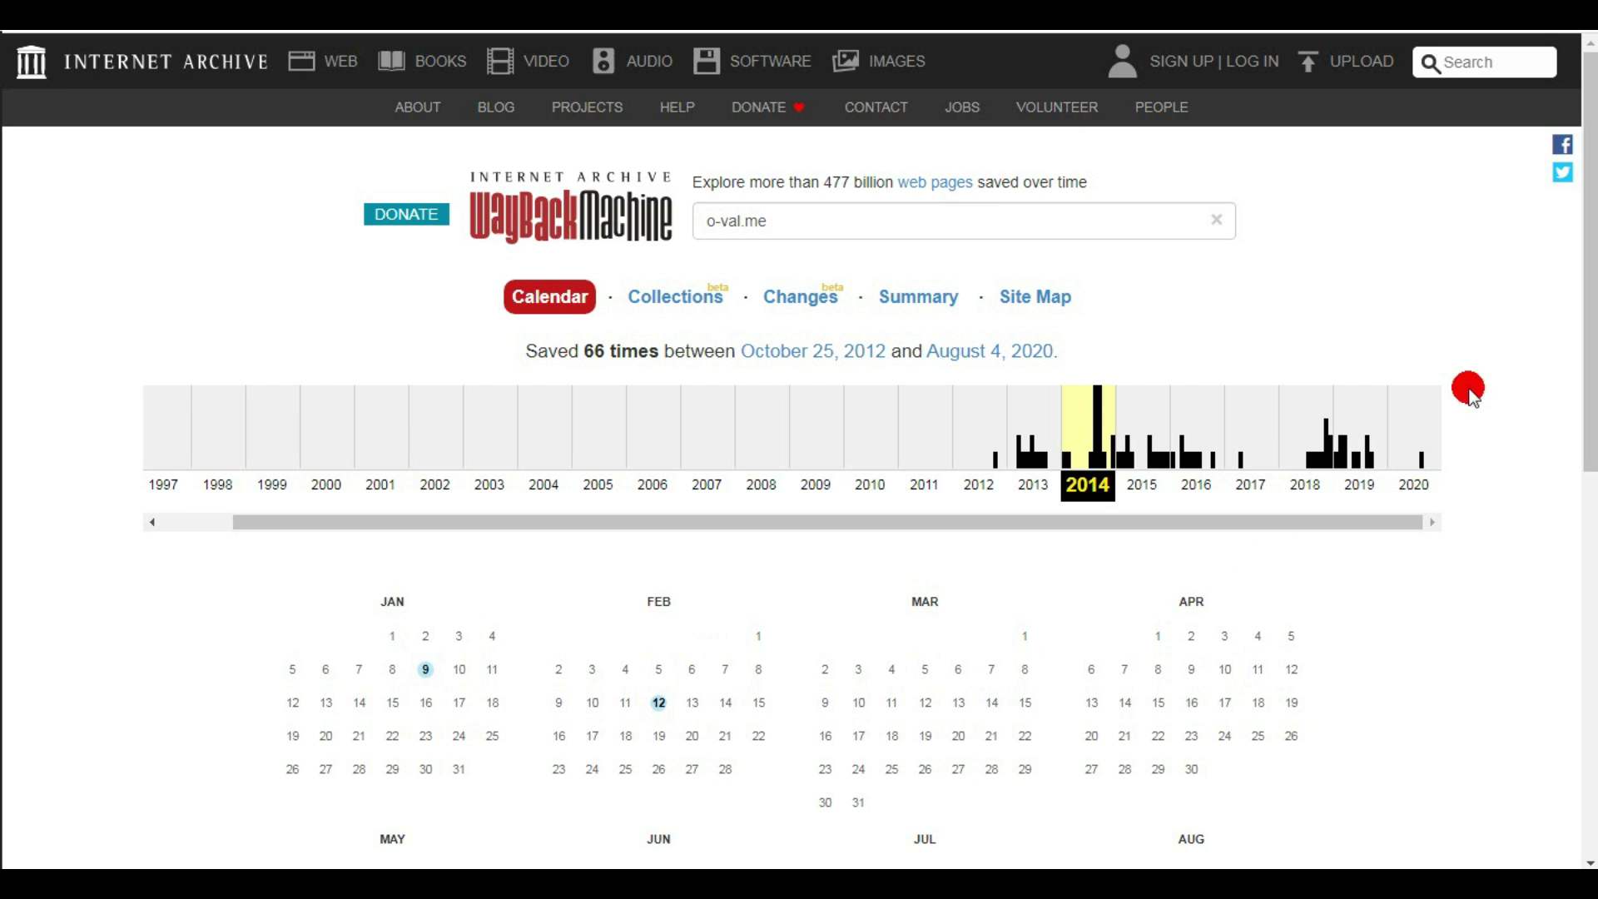
left_click_drag(1589, 395, 1589, 713)
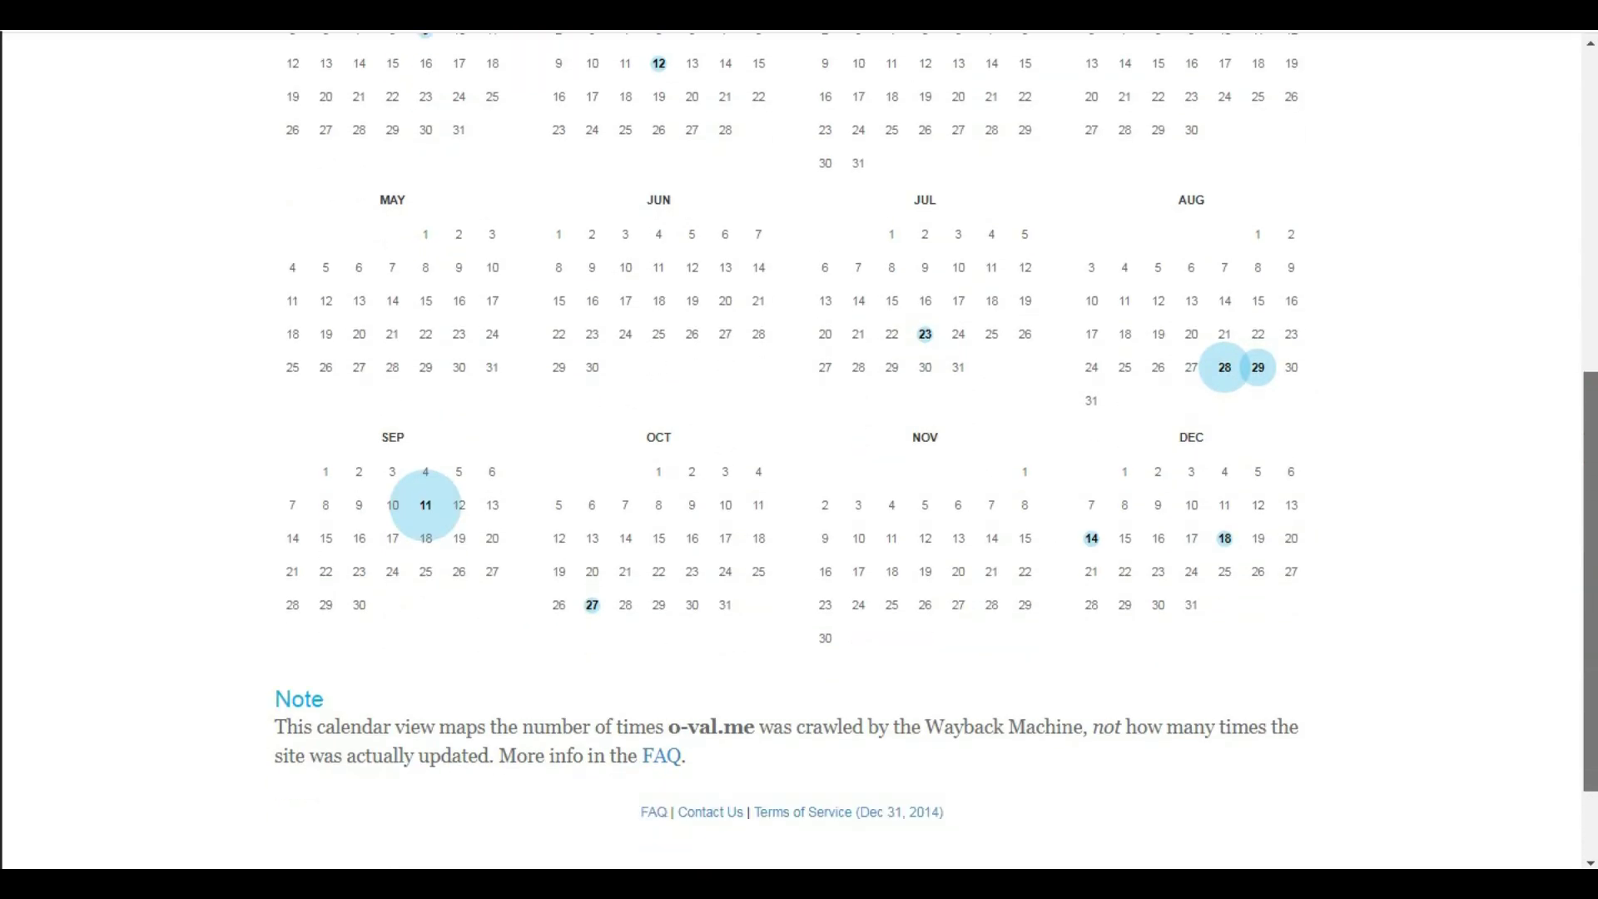